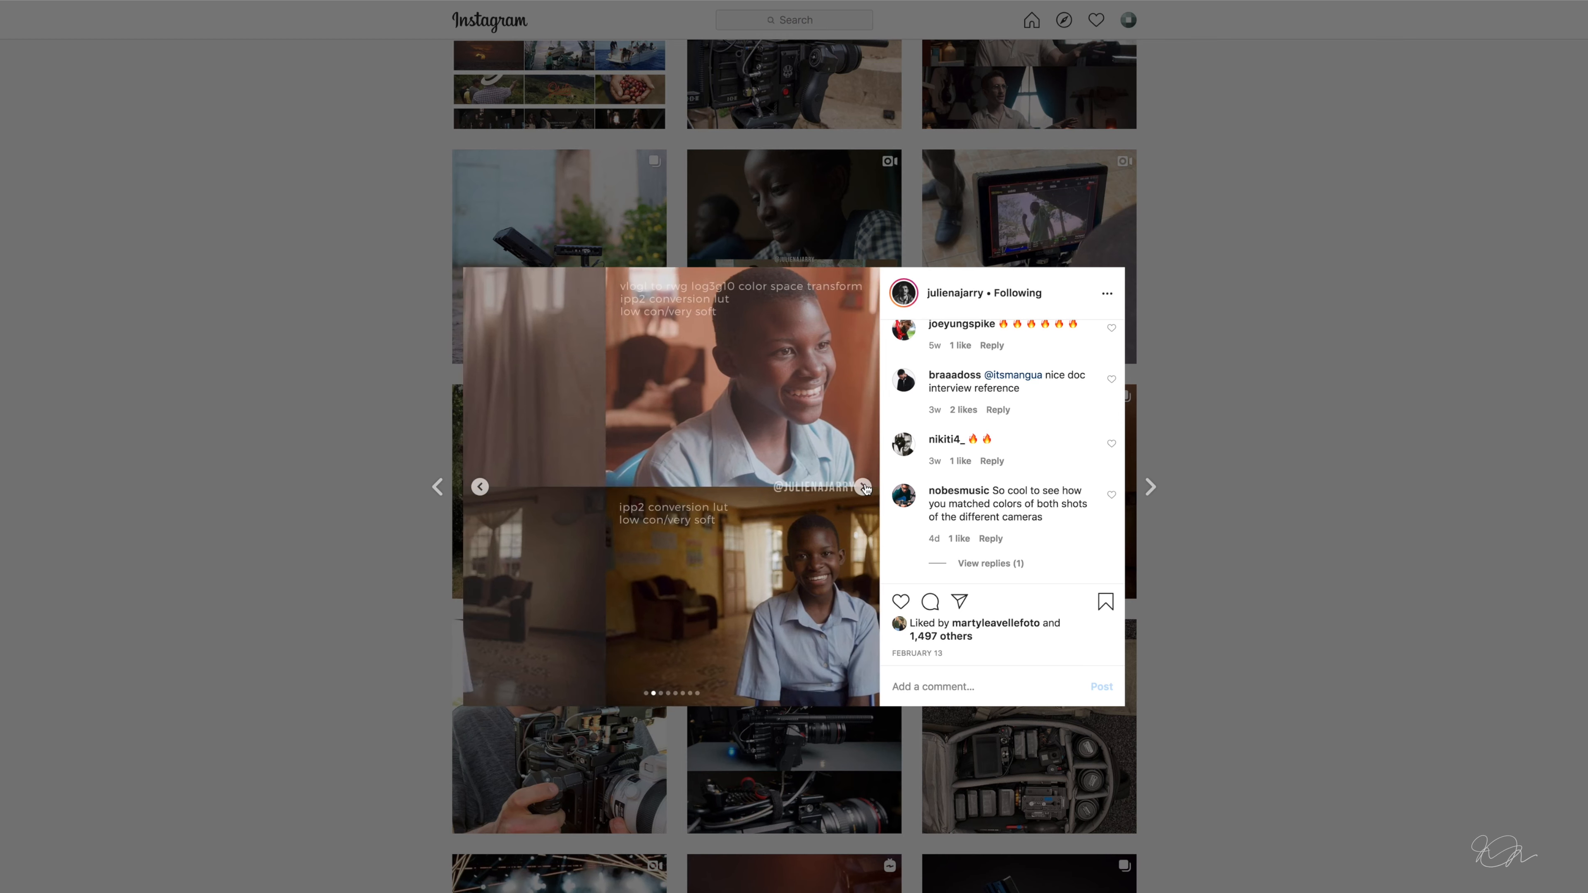
Browse forward through the color grading comparison images in the open Instagram post
click(863, 487)
click(864, 487)
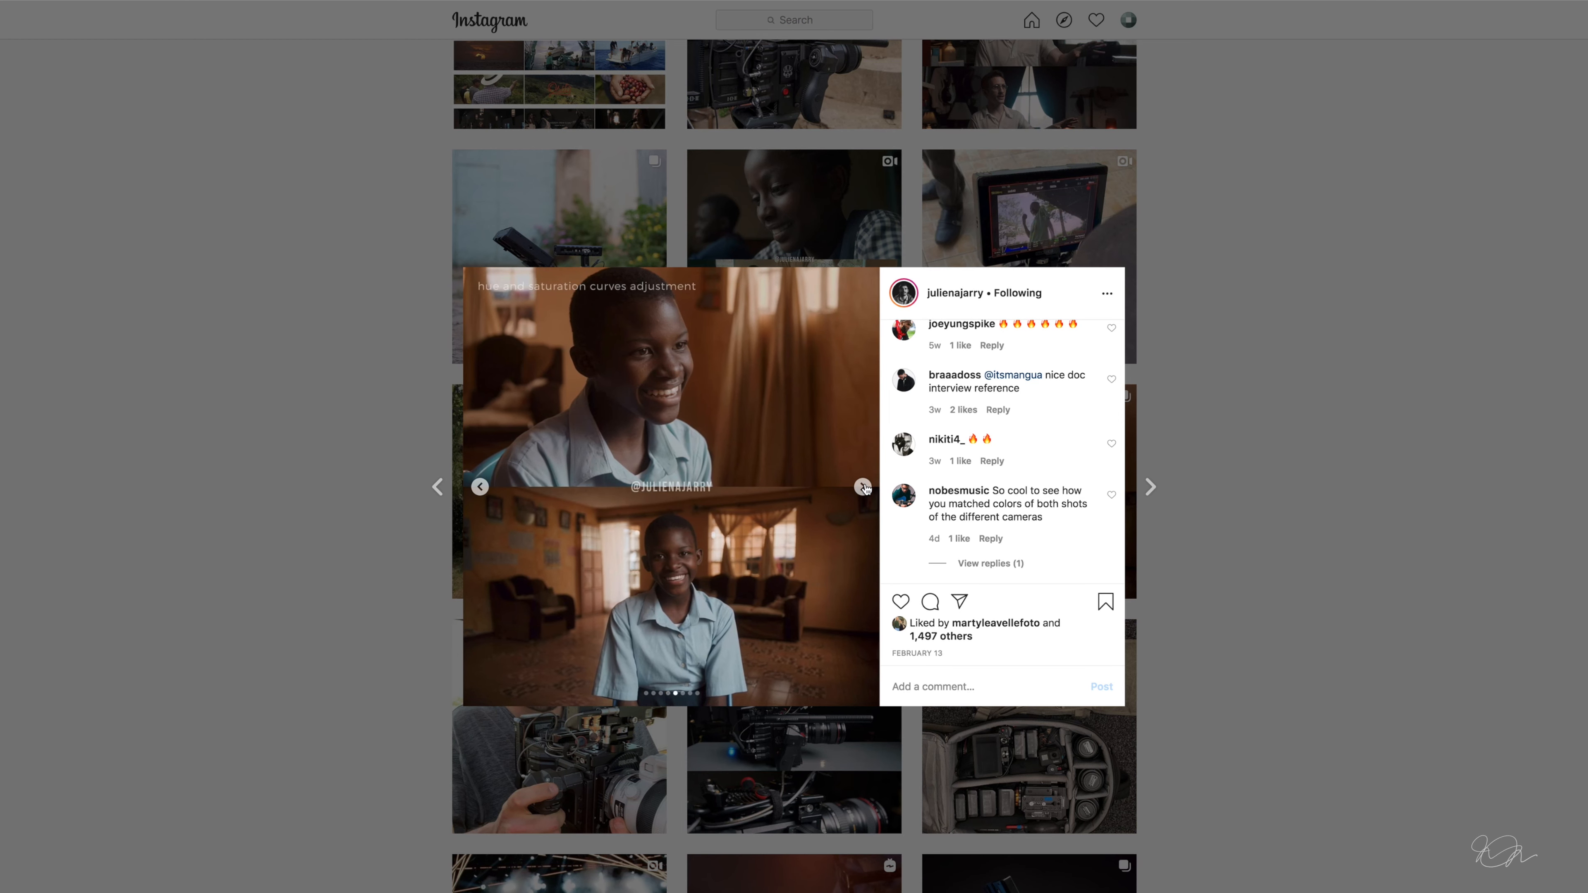
click(863, 487)
click(864, 487)
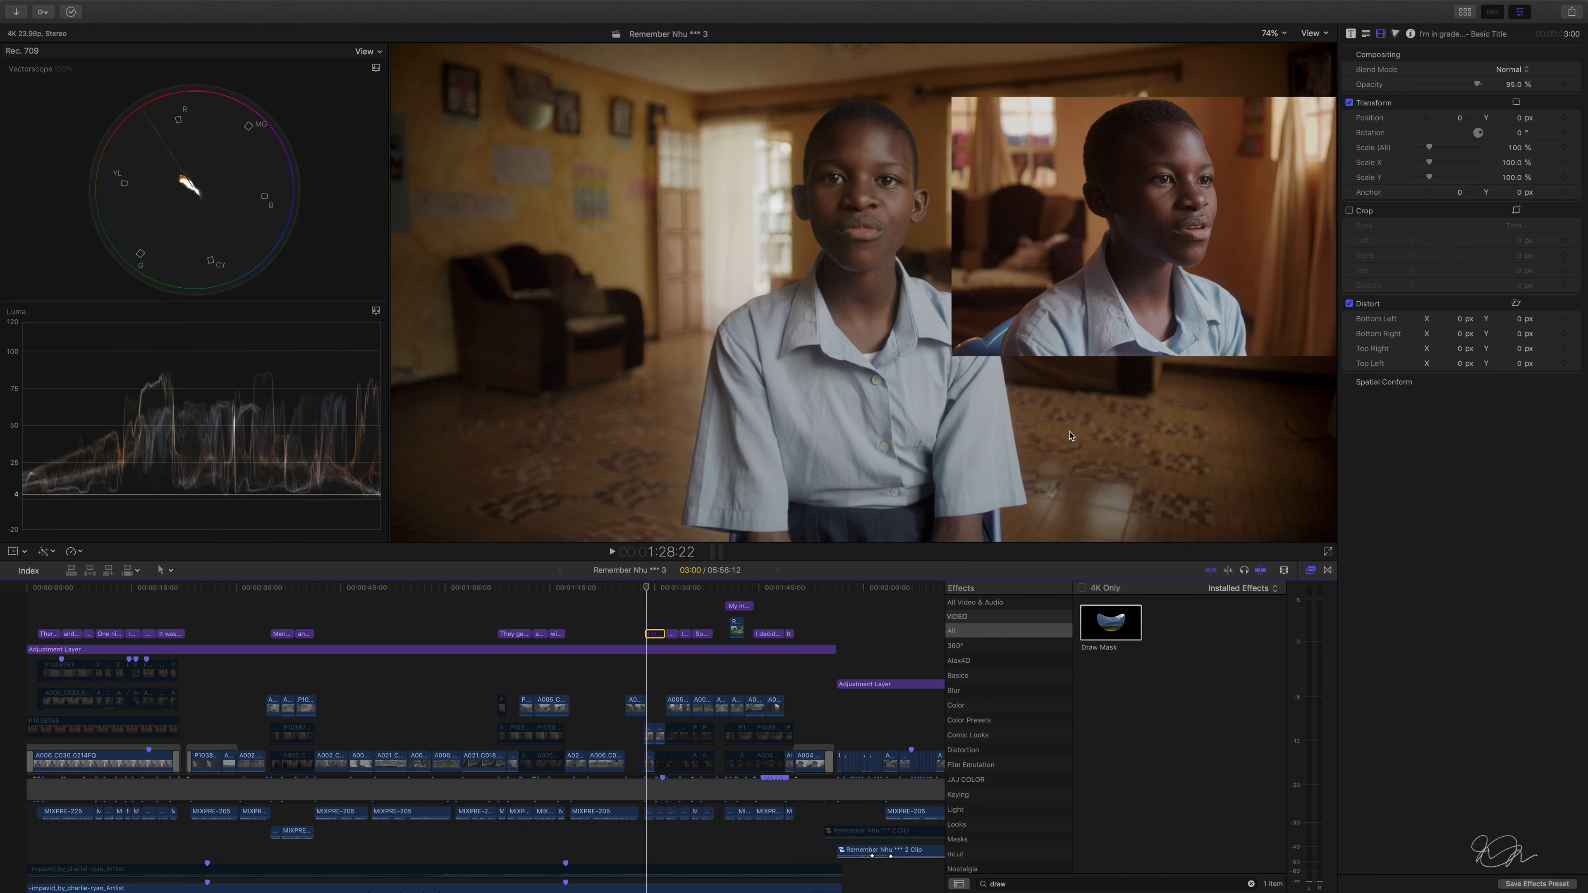
Compare the interview shot with all effects on the adjustment layer disabled and re-enabled
key(super+equal)
key(super+equal)
key(super+equal)
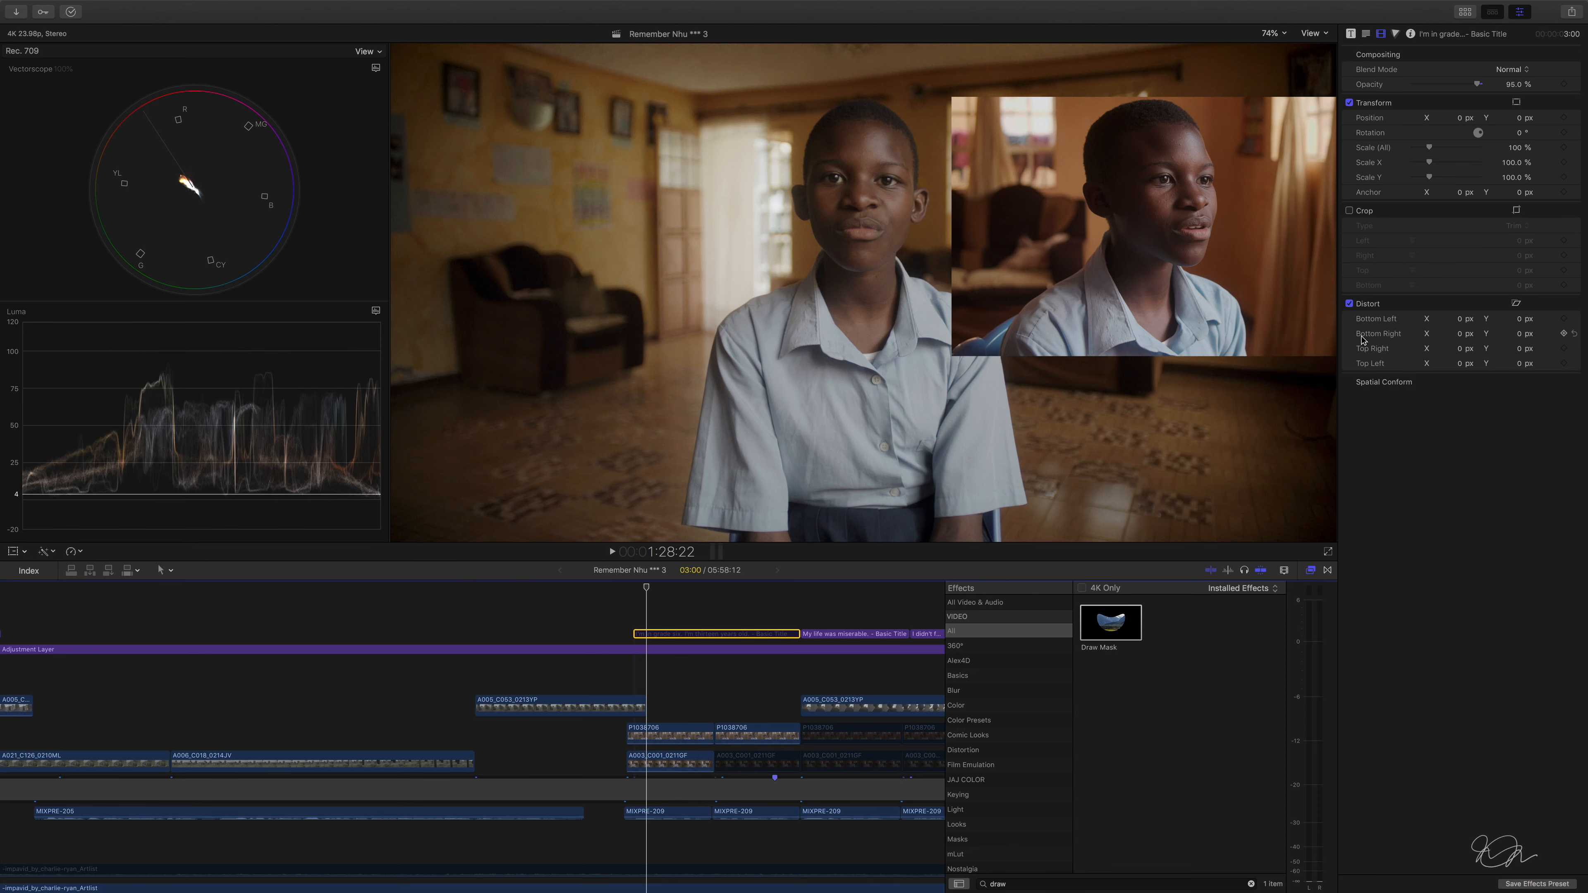
click(664, 653)
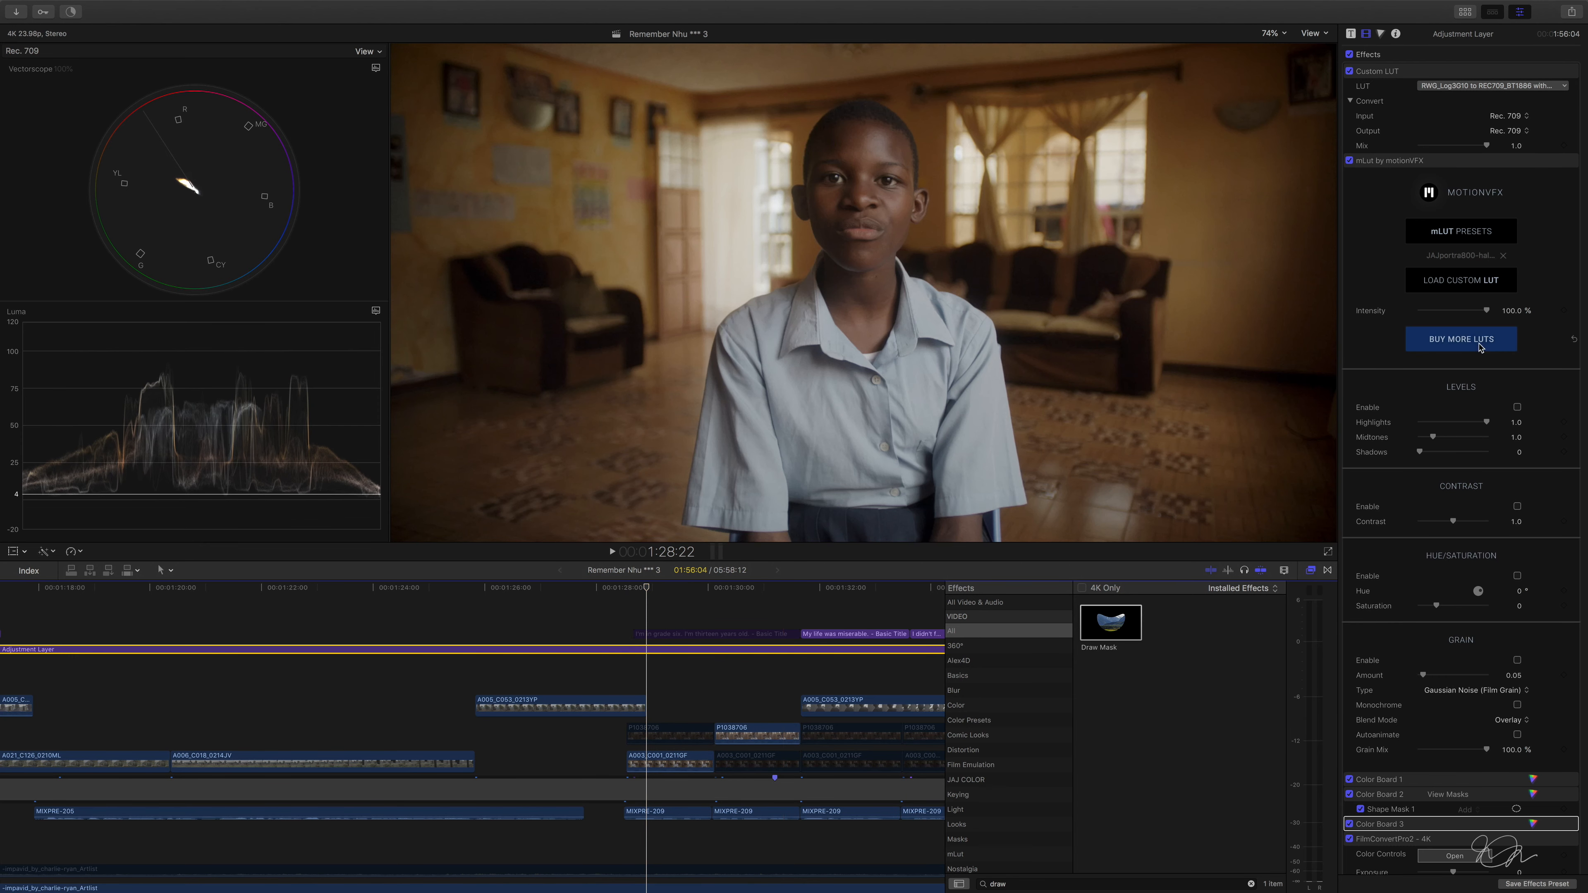
scroll(1508, 355, down, 8)
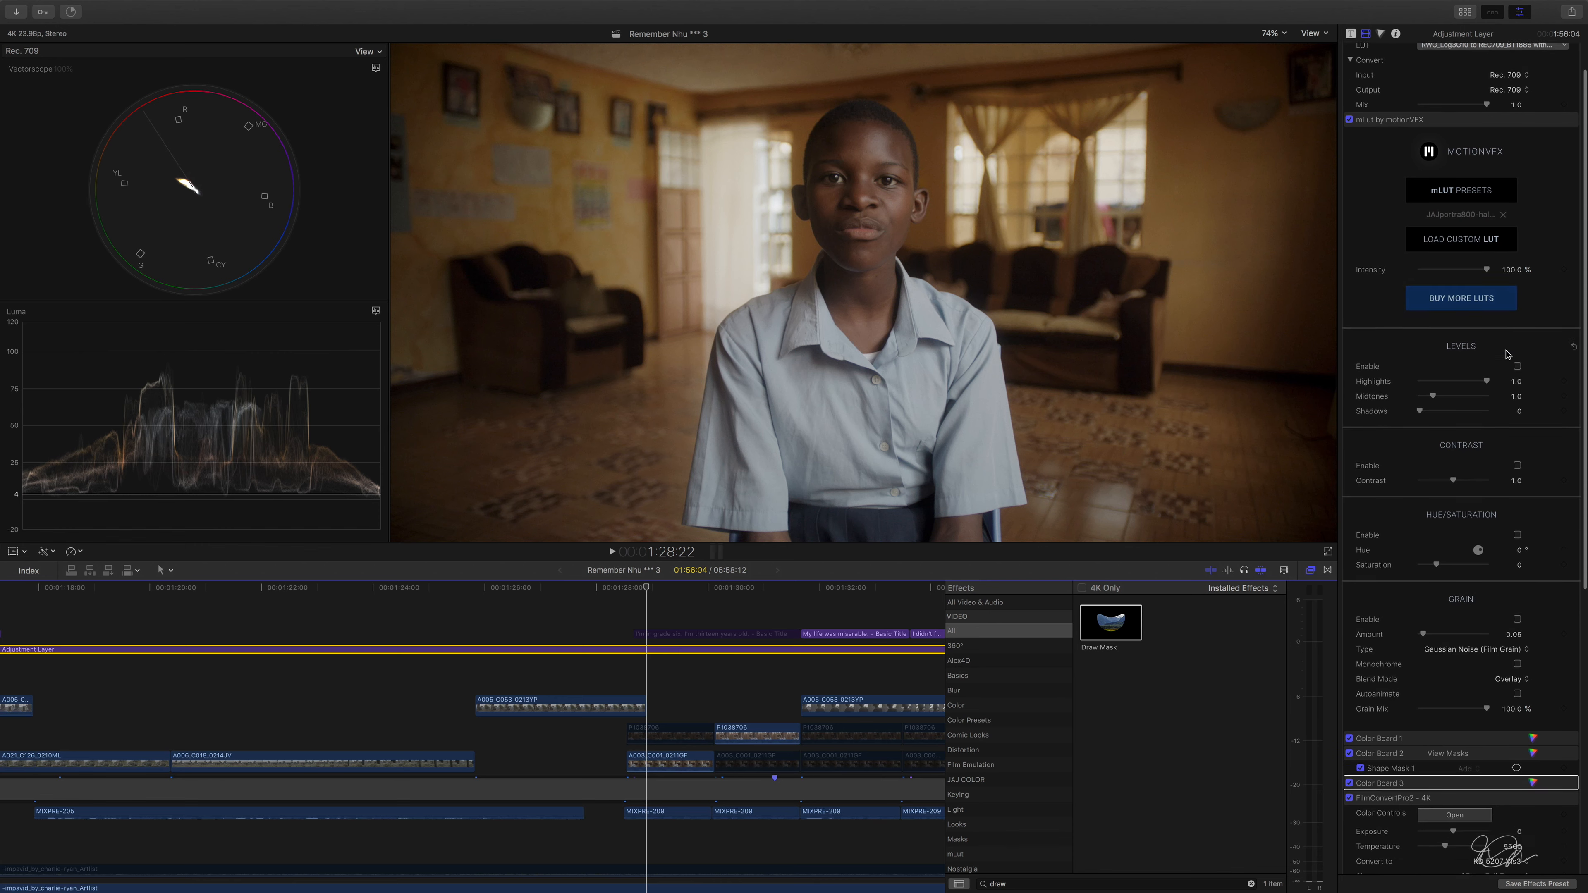
scroll(1438, 250, up, 8)
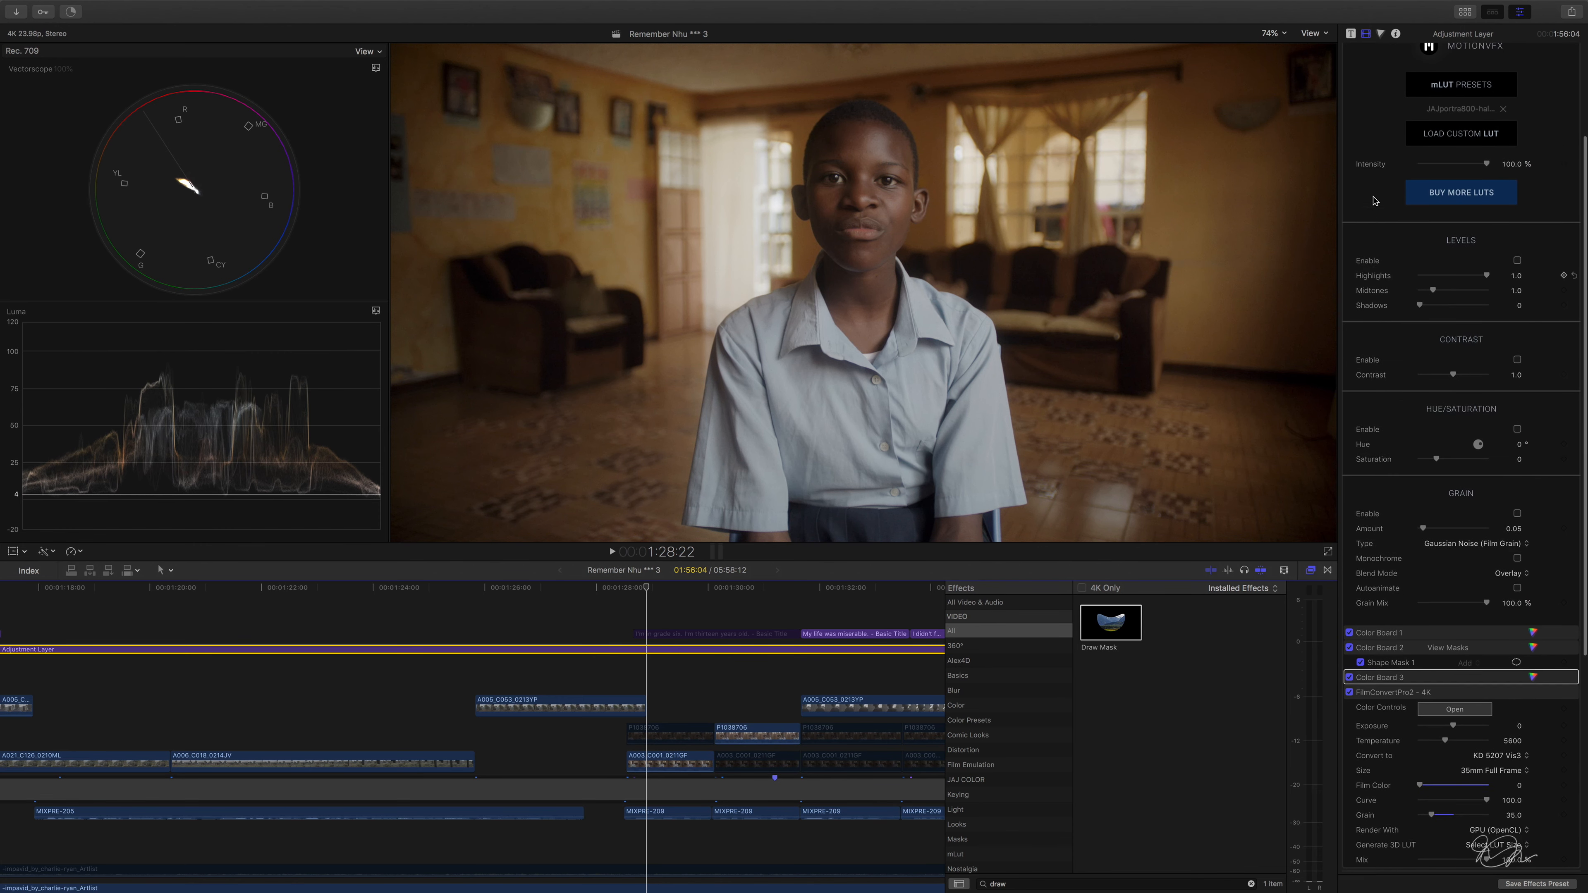
click(1349, 55)
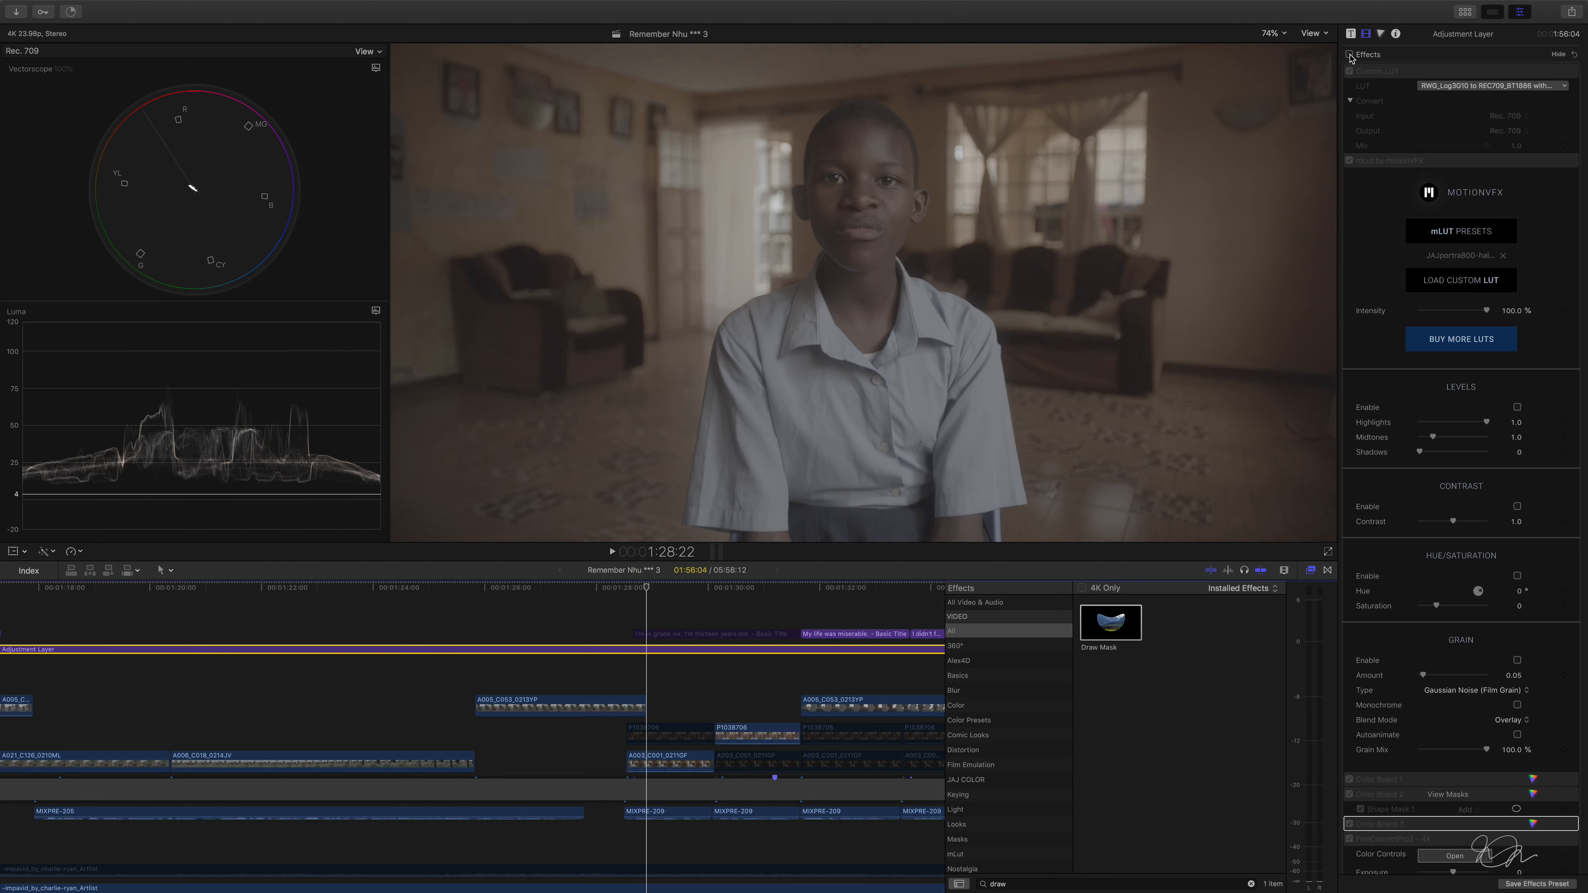
click(1349, 55)
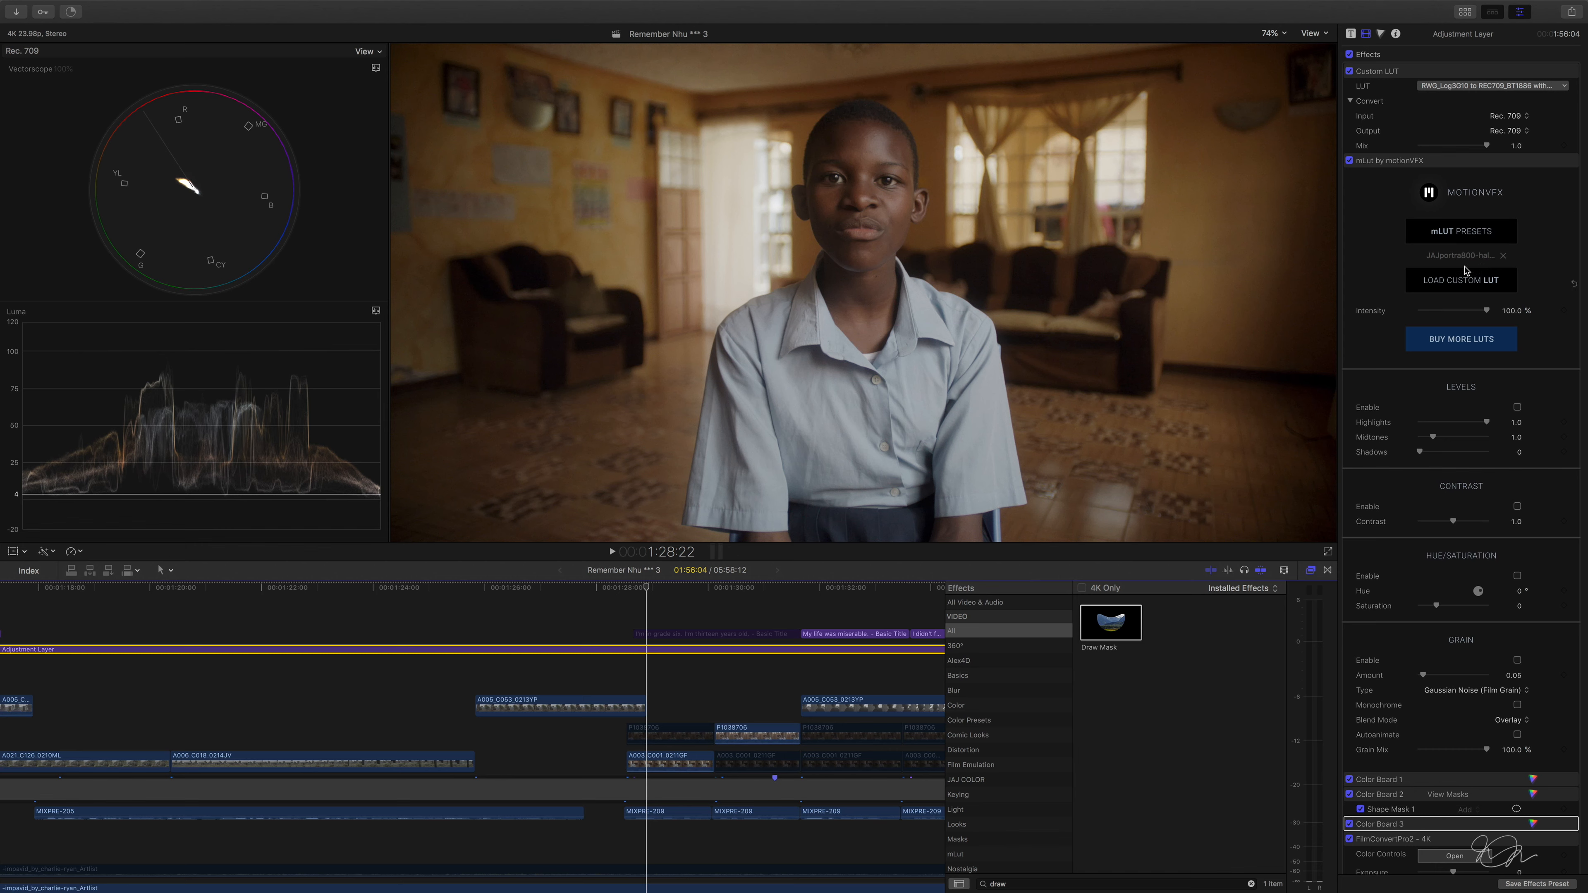
Check what Color Board 1, Color Board 2, Color Board 3 and FilmConvertPro2 each contribute by toggling them individually
scroll(1457, 282, down, 10)
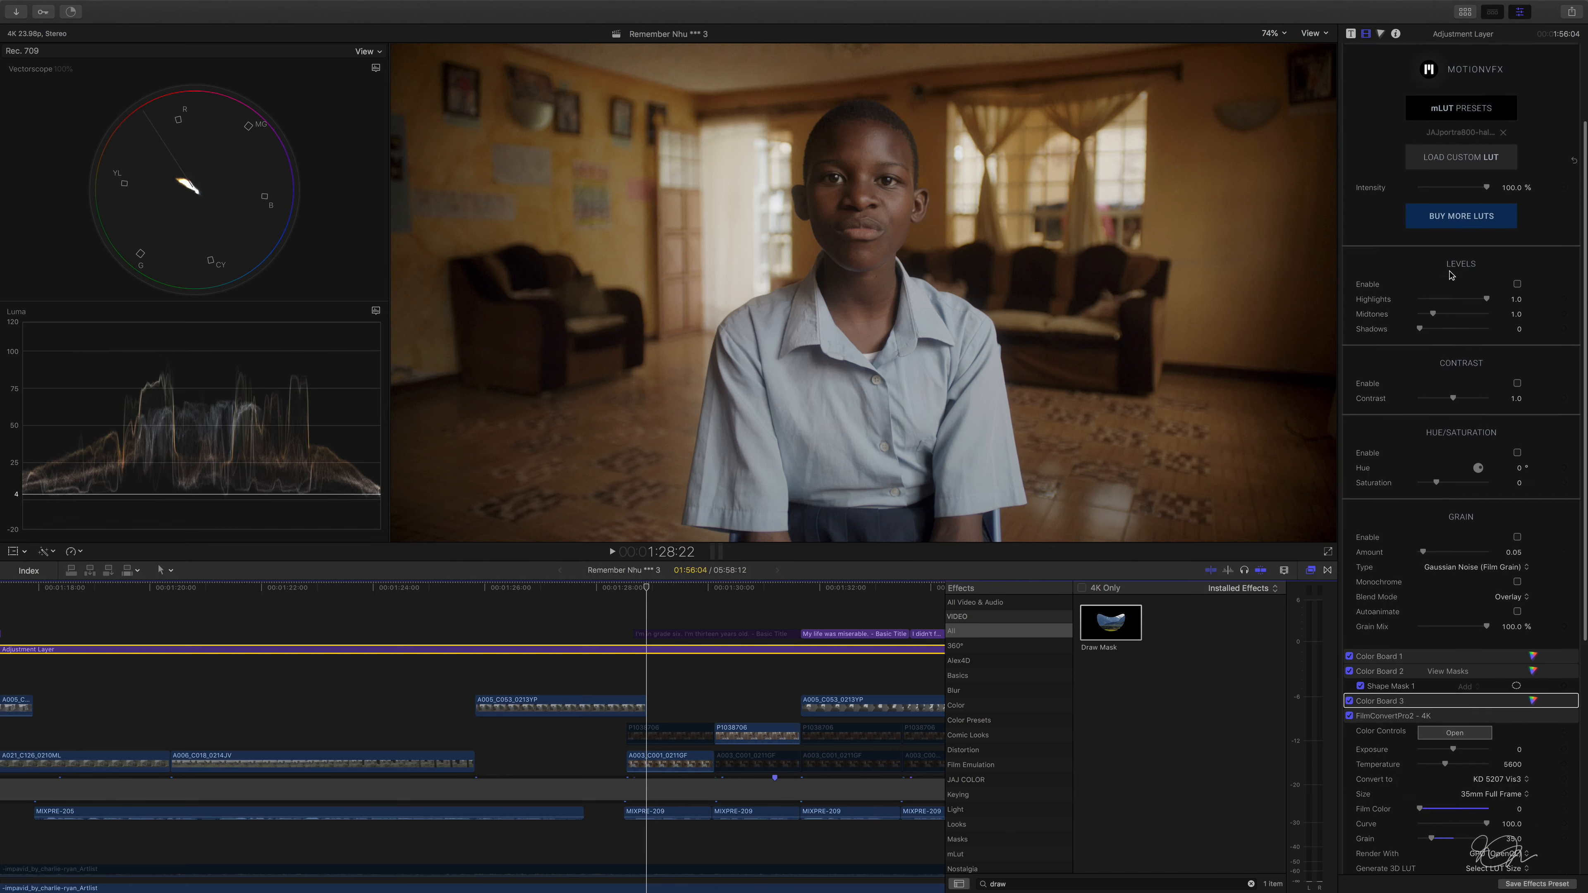
click(1349, 386)
click(1349, 384)
click(1350, 400)
click(1350, 400)
click(1349, 428)
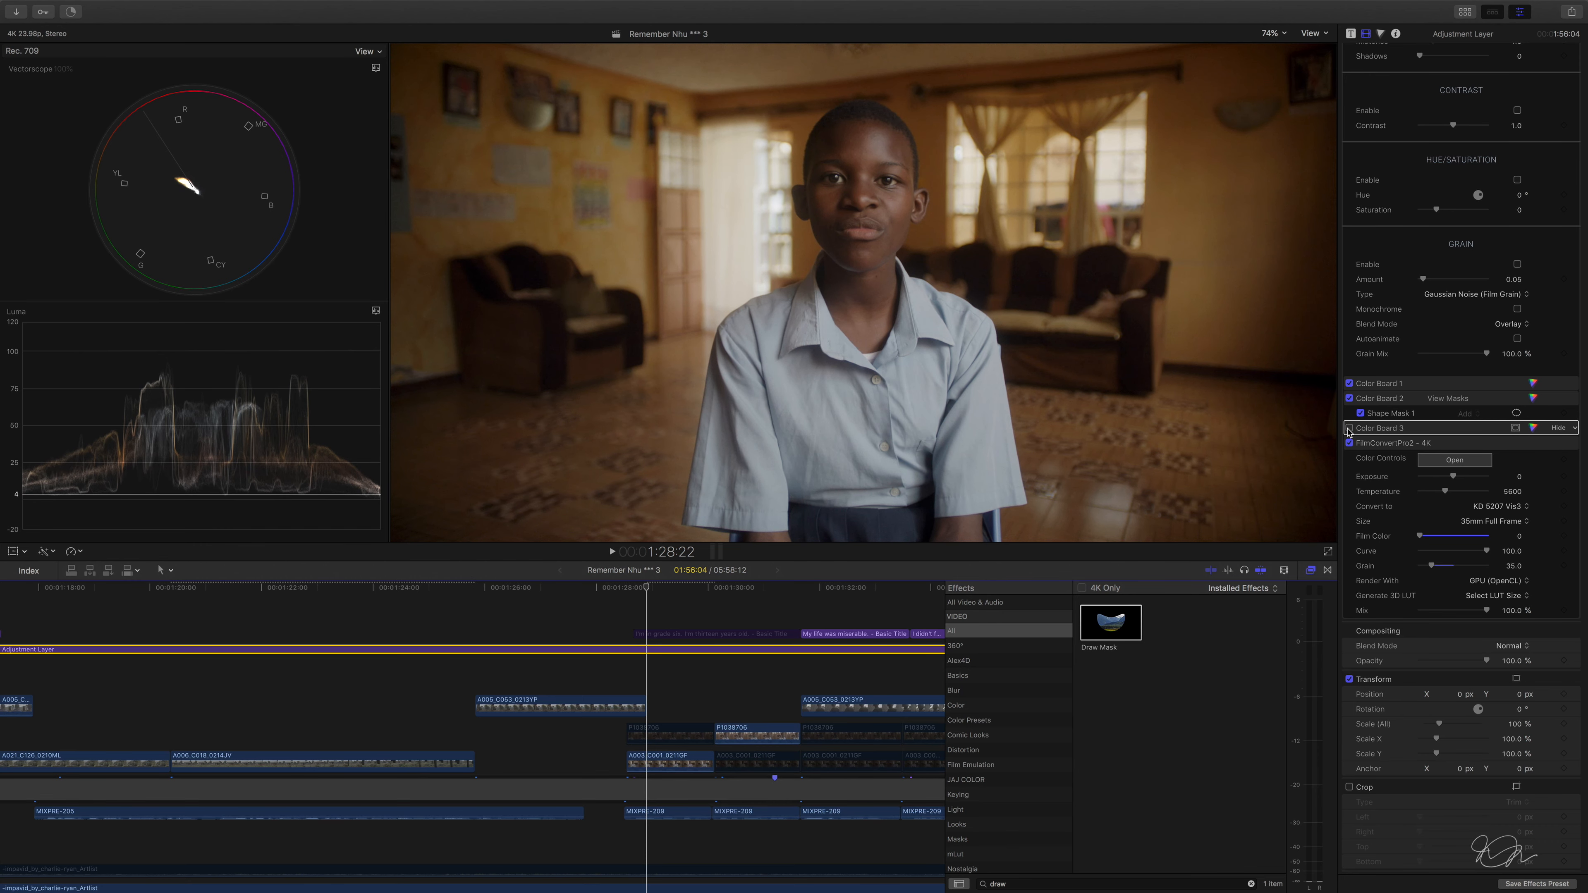
click(1349, 429)
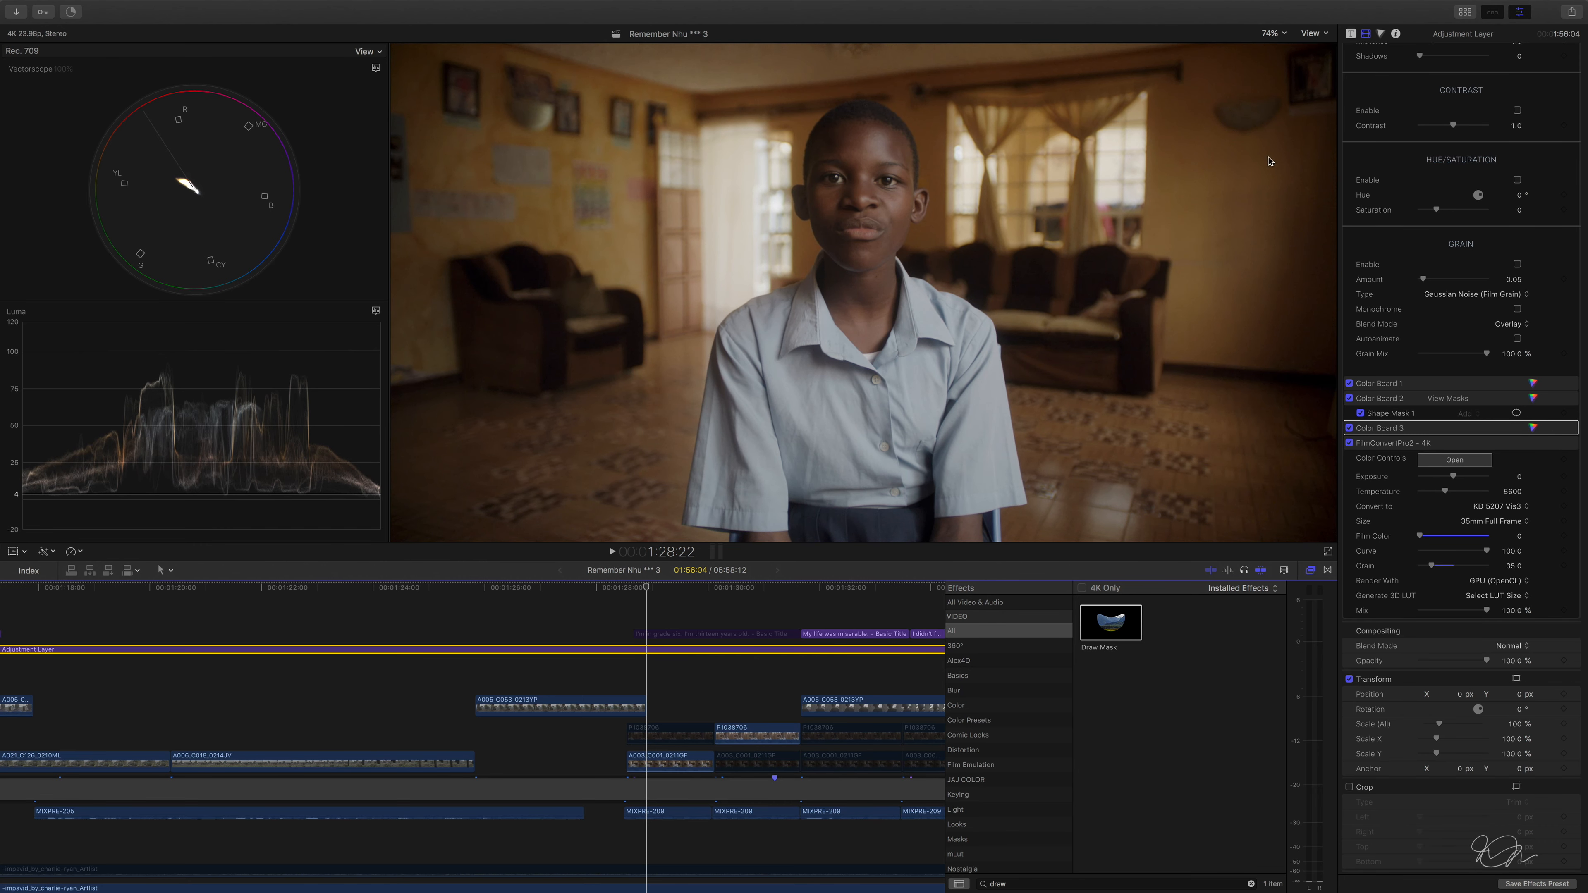
click(1349, 443)
Set the camera LUT of the P1038706 clip at the playhead to None and disable the adjustment layer above it
click(669, 735)
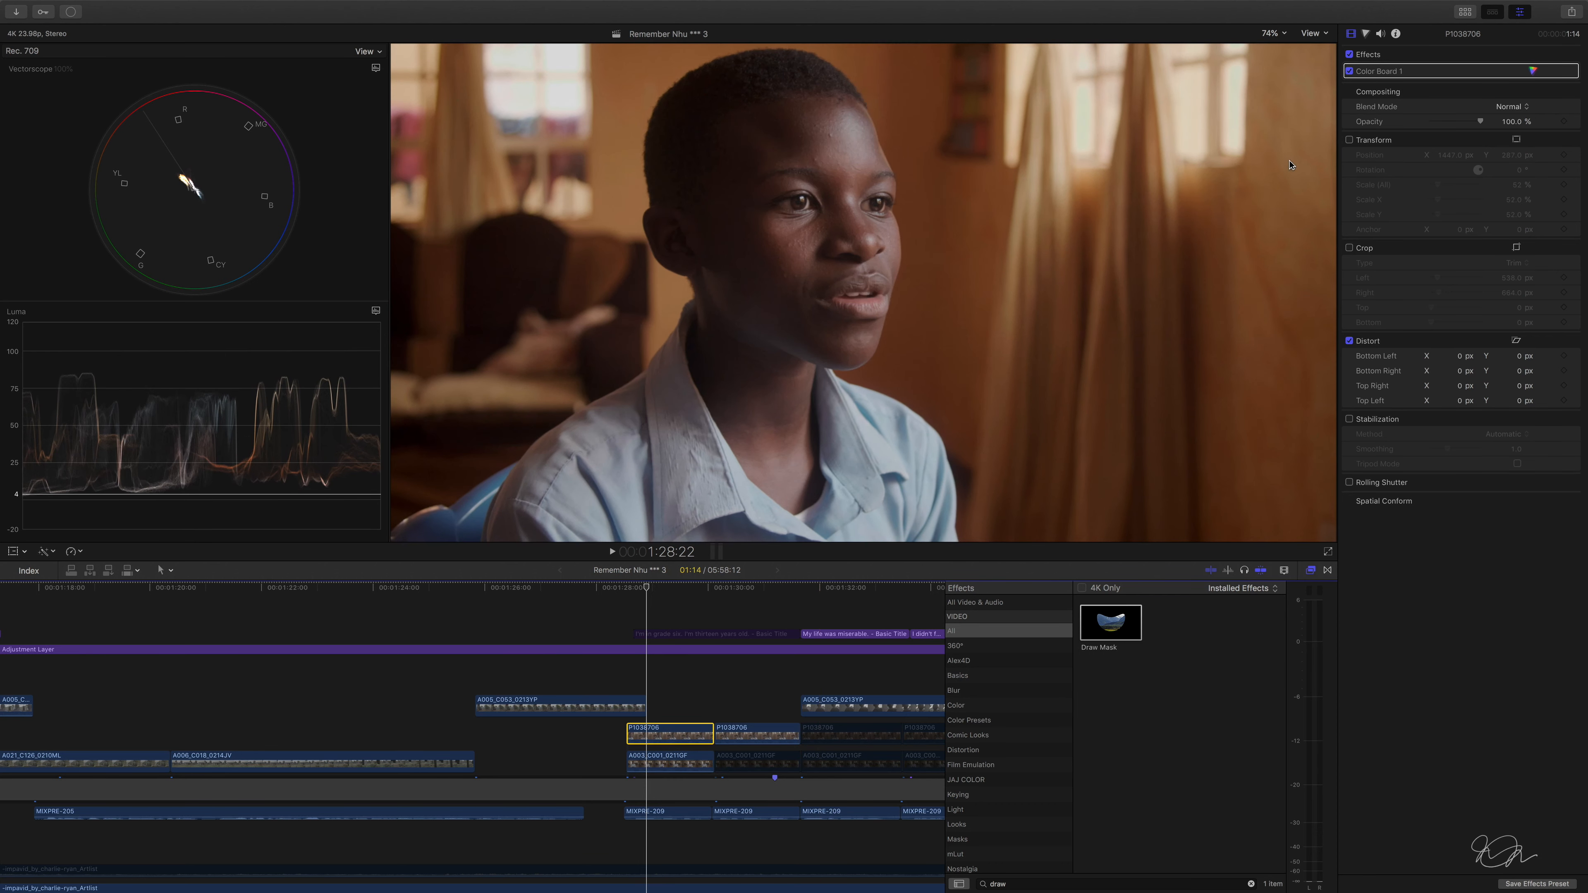
click(1396, 34)
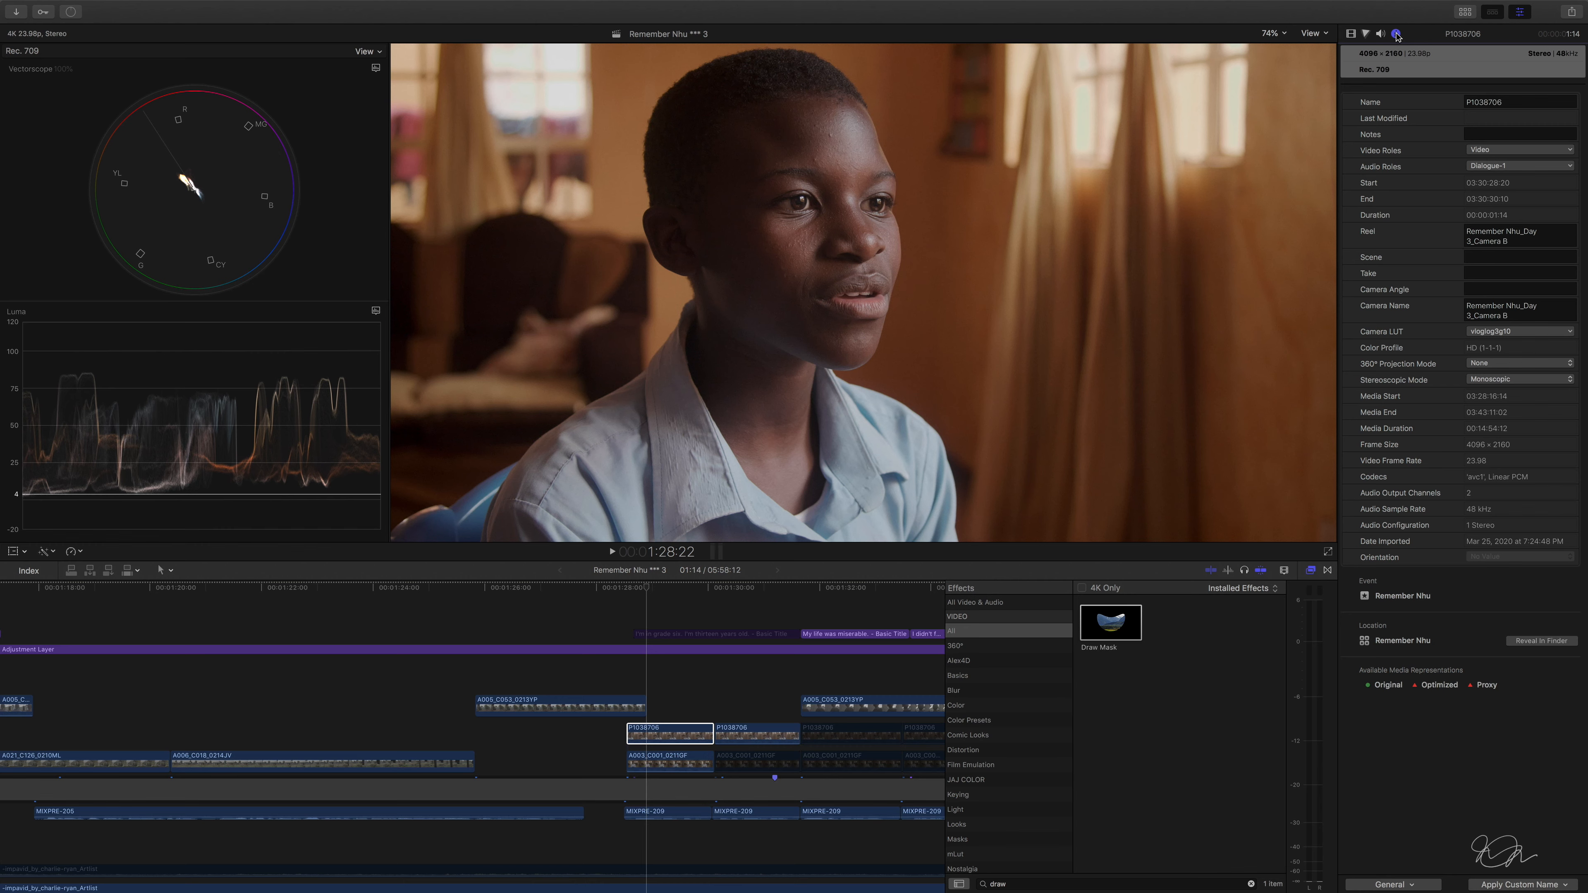
click(1502, 333)
click(1494, 348)
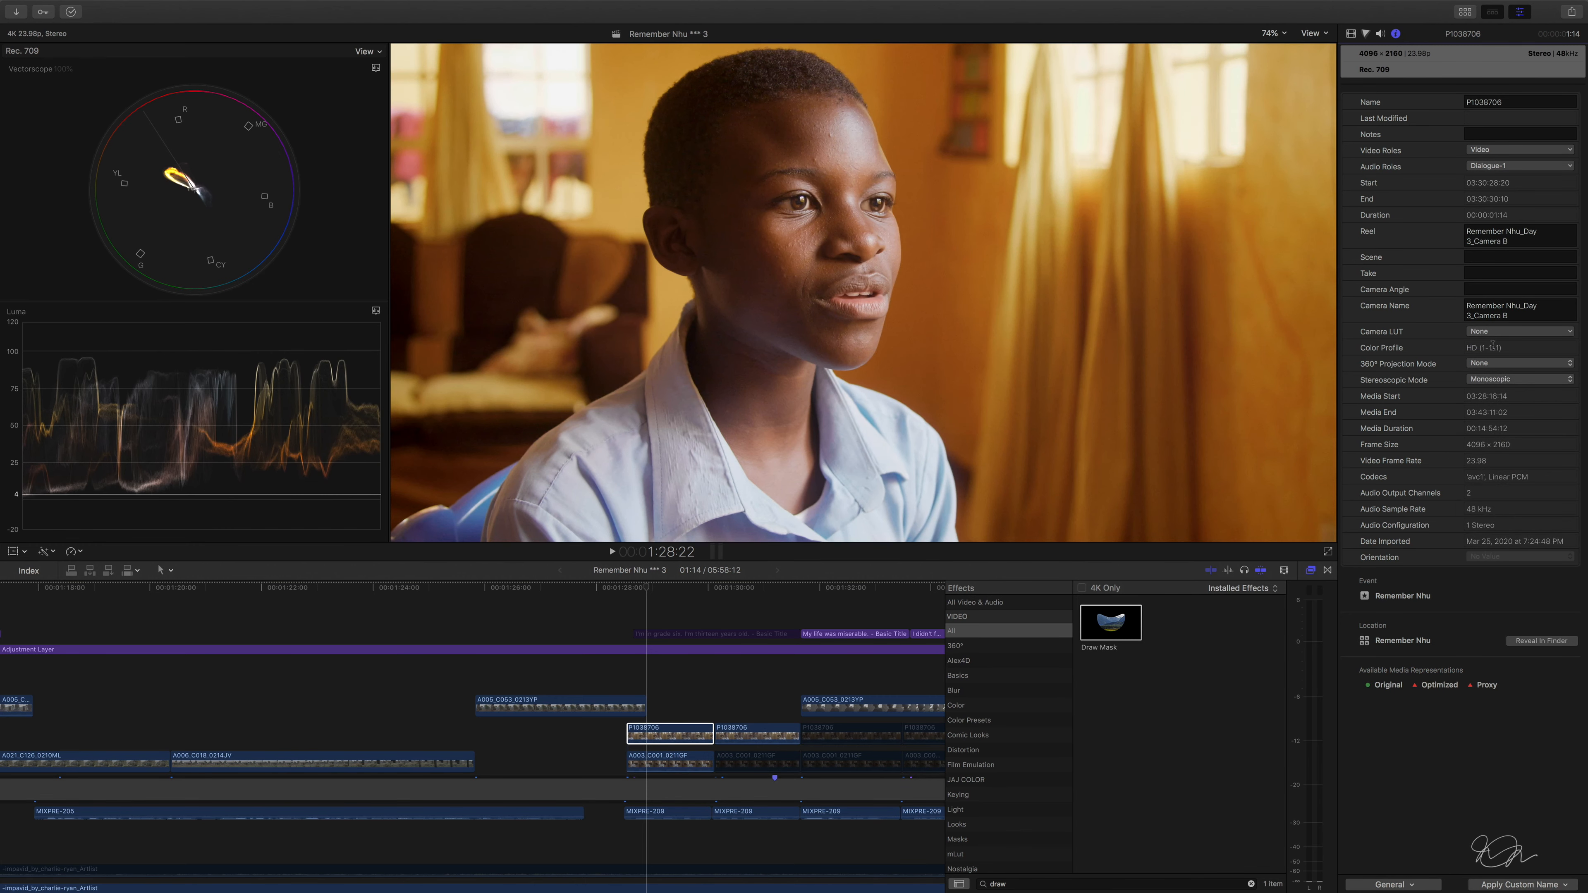
click(668, 651)
click(671, 733)
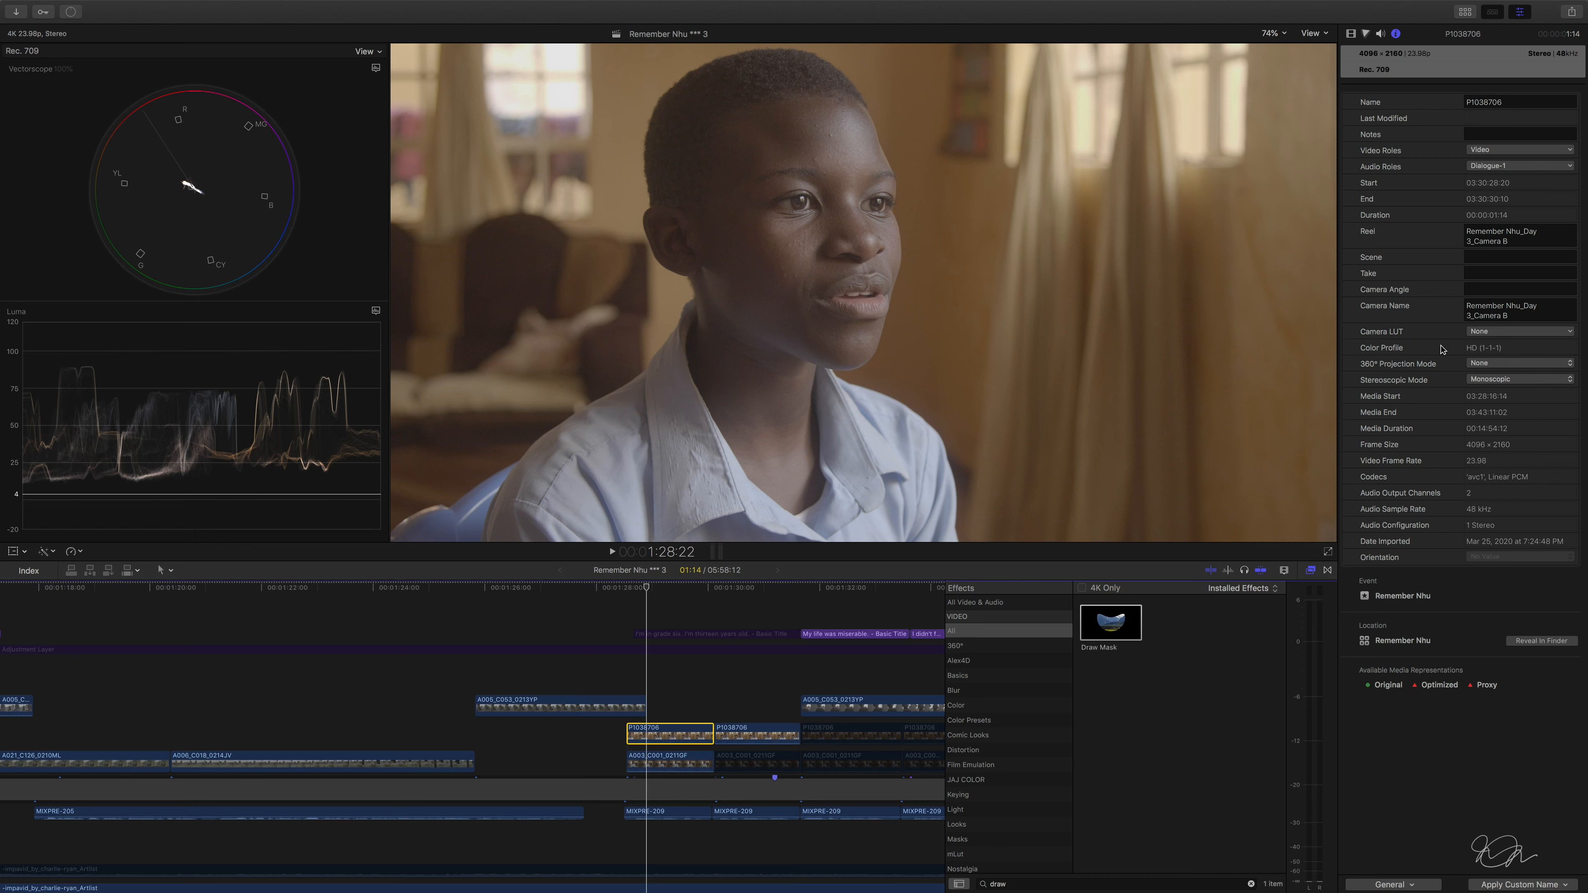
Try the built-in Panasonic V-Log camera LUT on the clip, followed by the custom GHa Daylight (Linear) LUT
click(1485, 333)
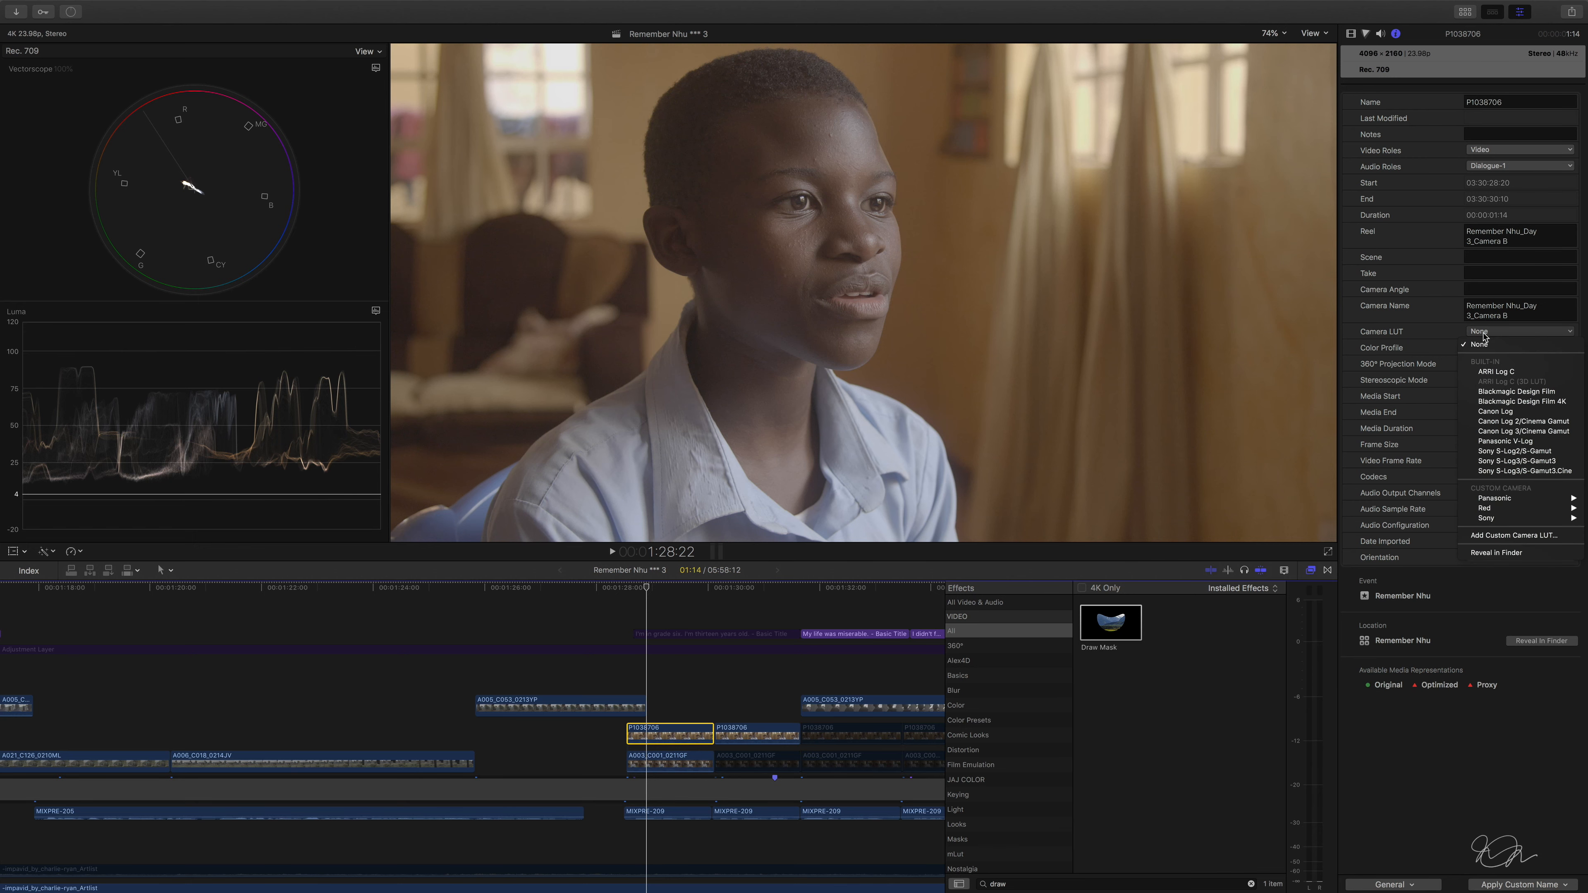
click(1489, 441)
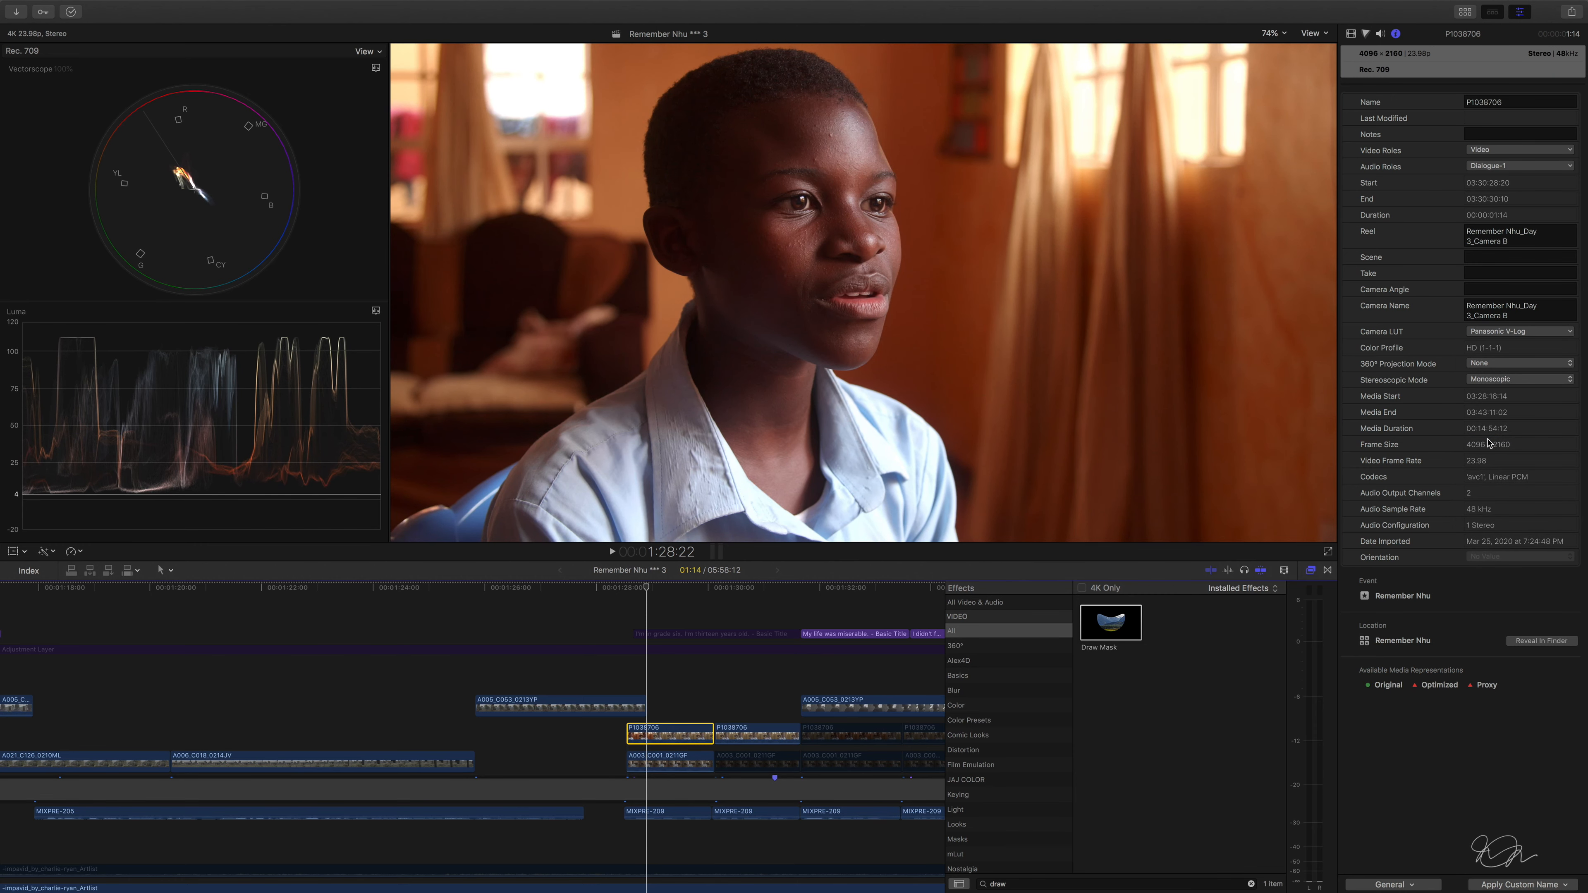
click(1500, 331)
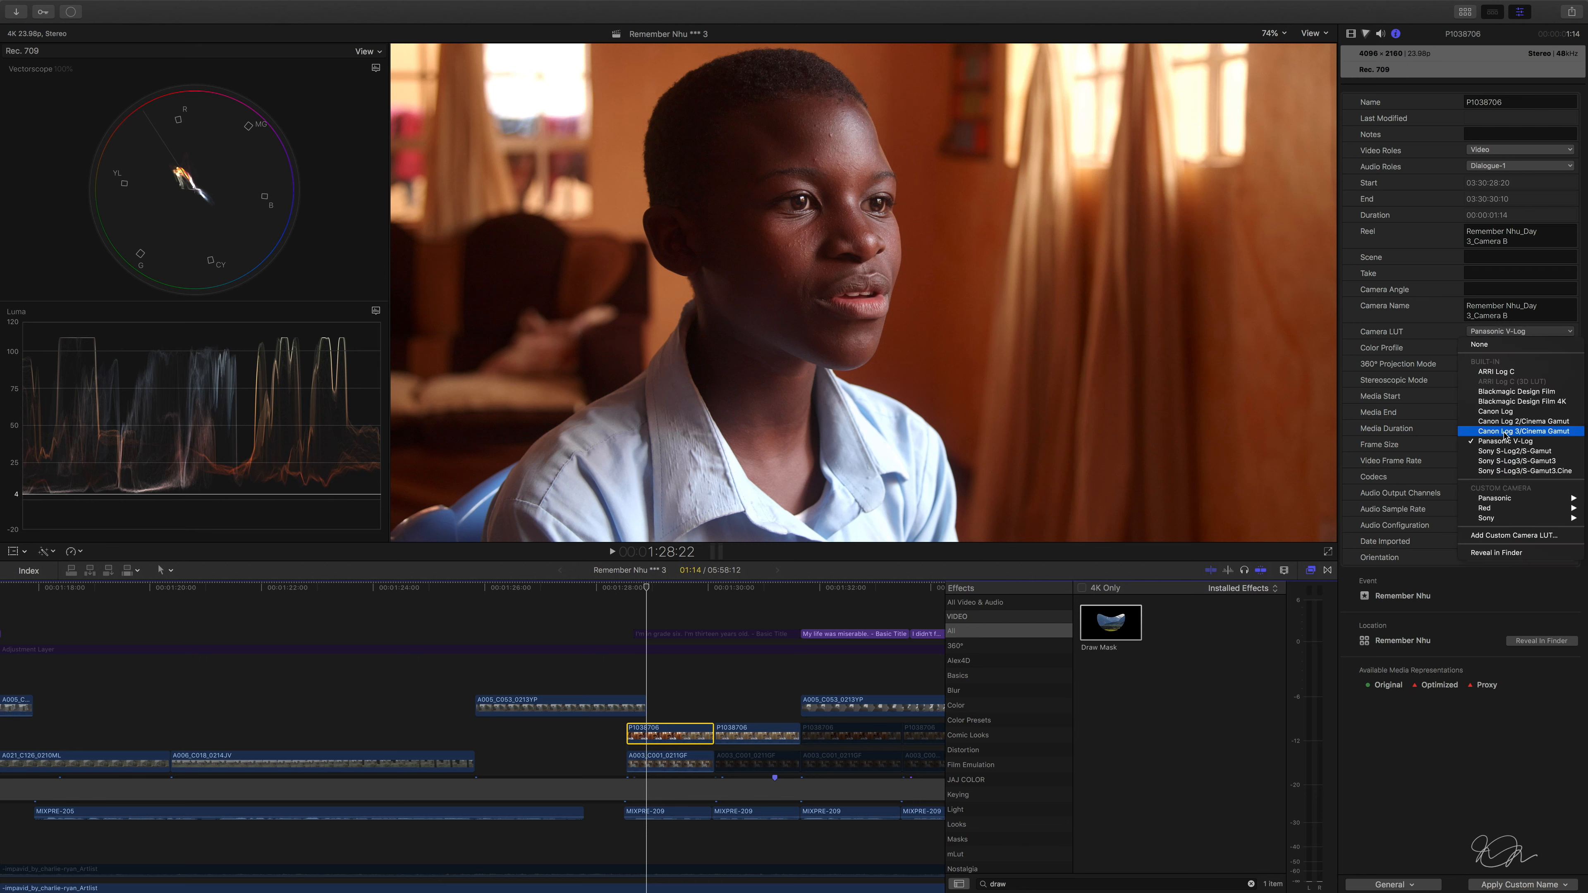
mouse_move(1509, 498)
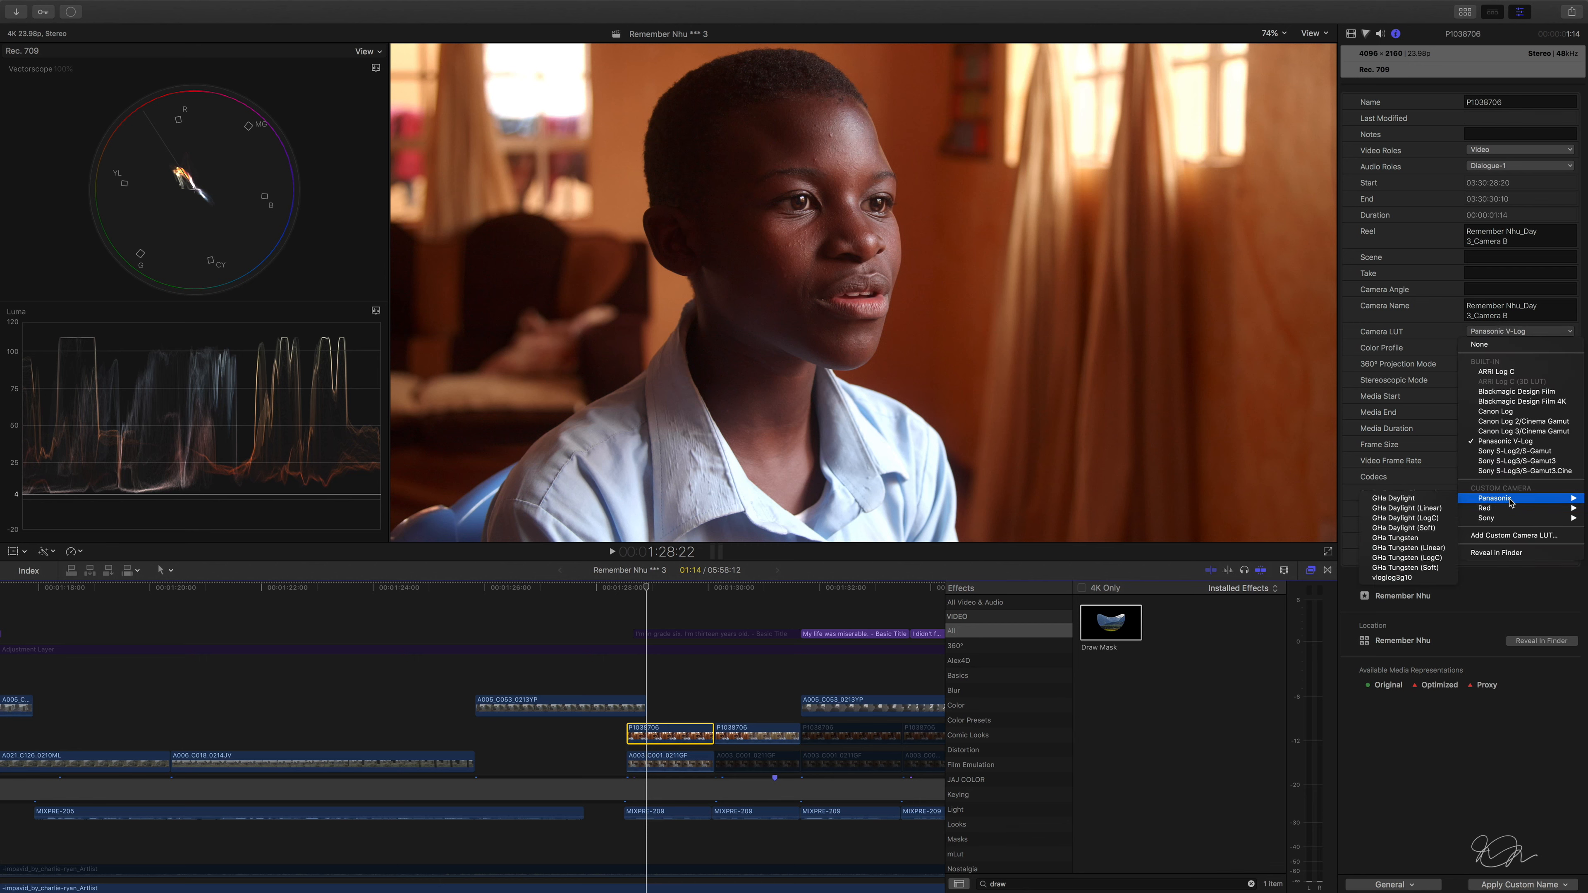
click(1431, 508)
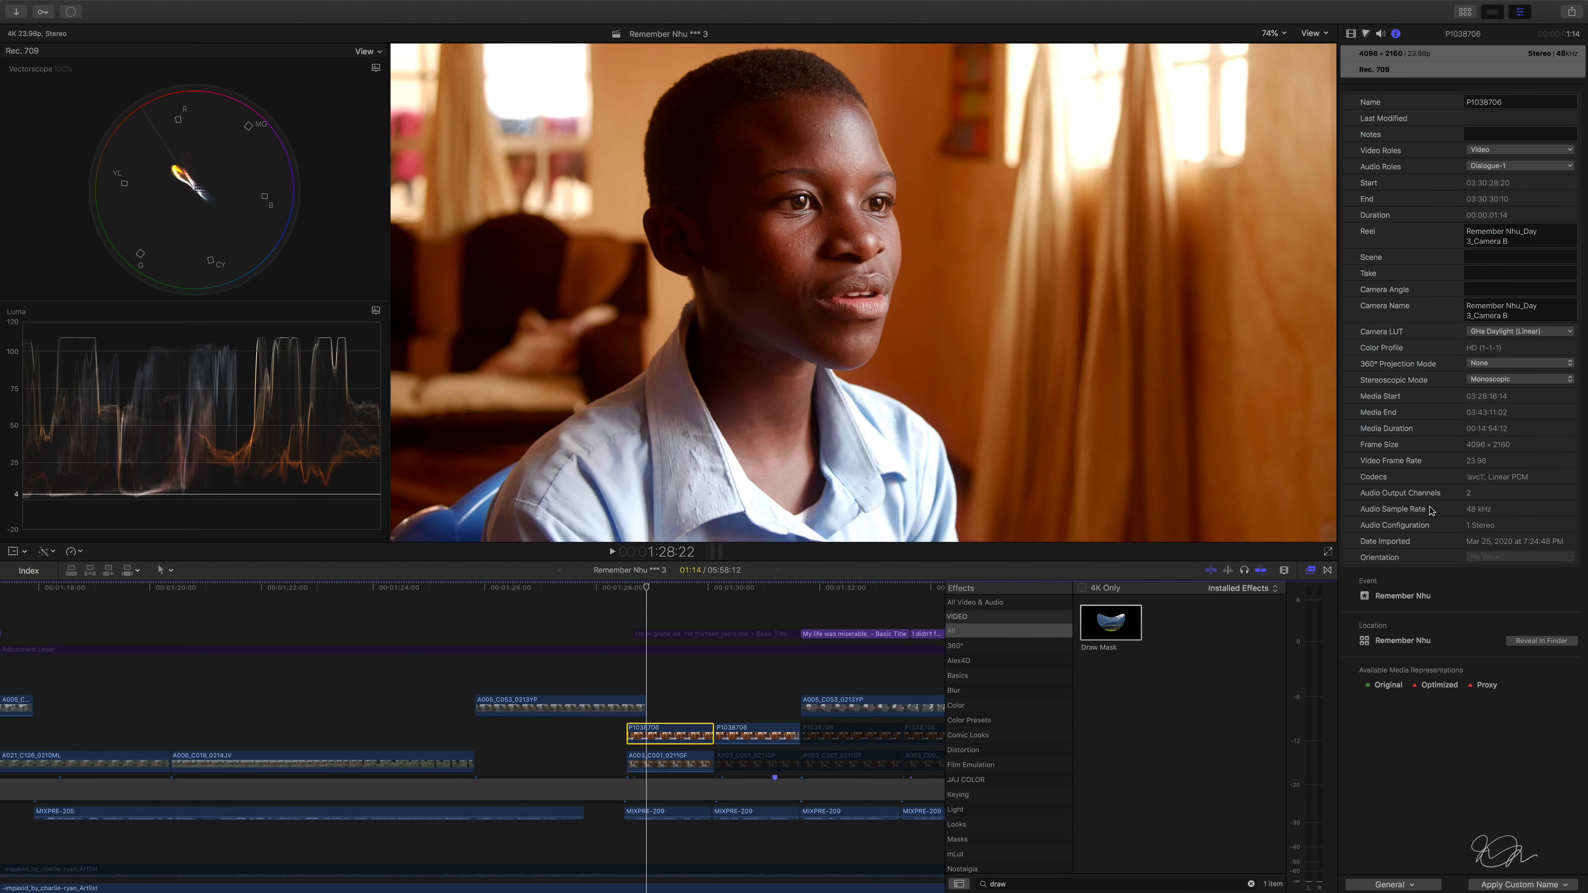
Set the clip's camera LUT to the custom Panasonic vloglog3g10 conversion
click(1519, 333)
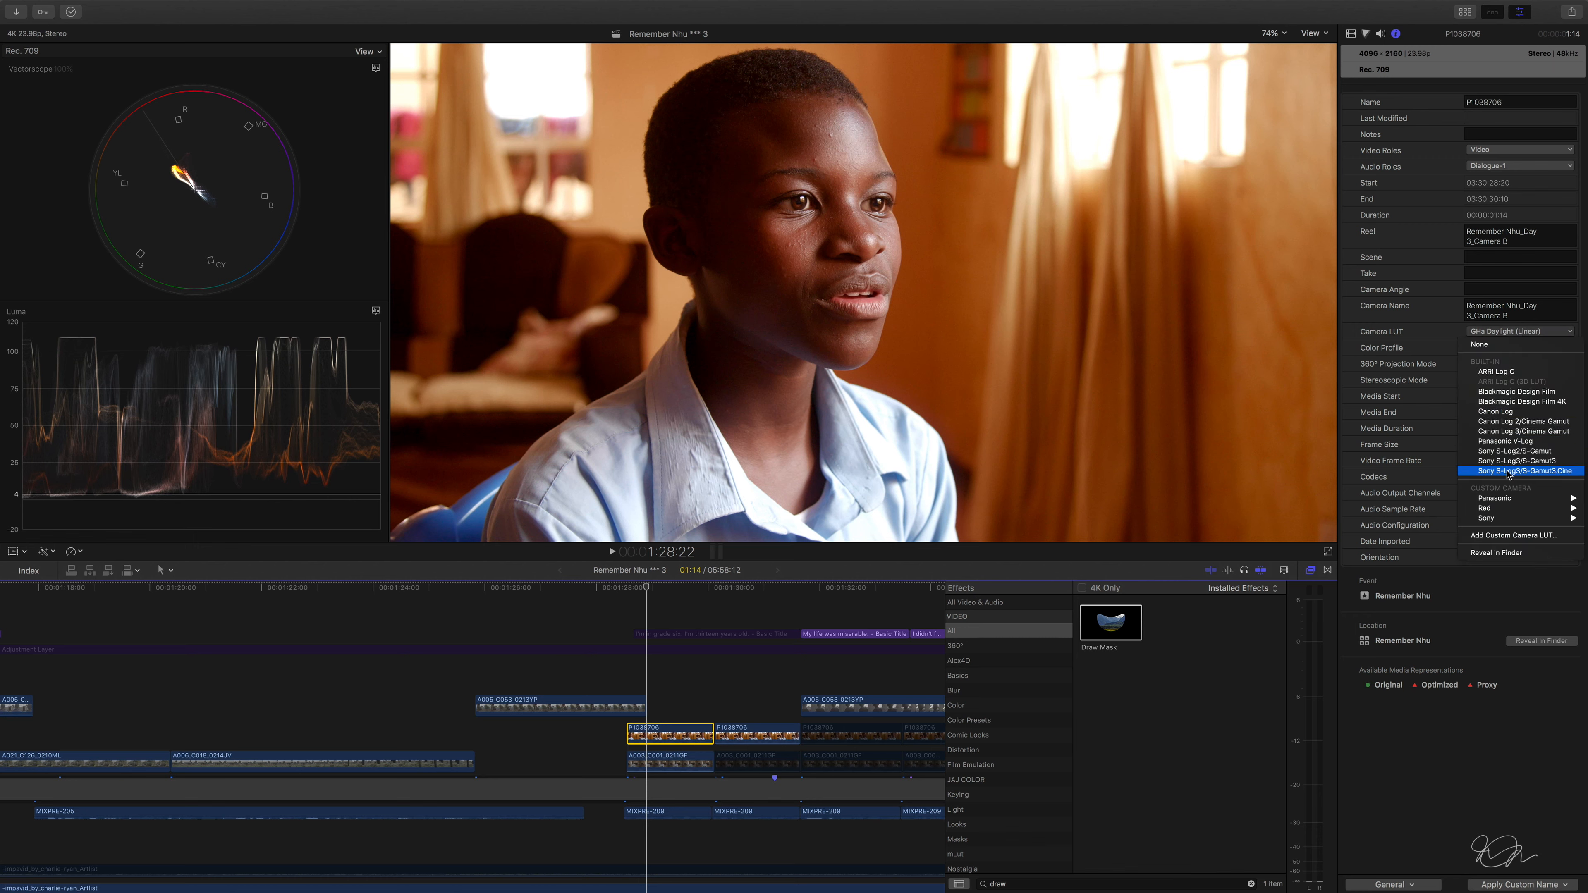
mouse_move(1500, 504)
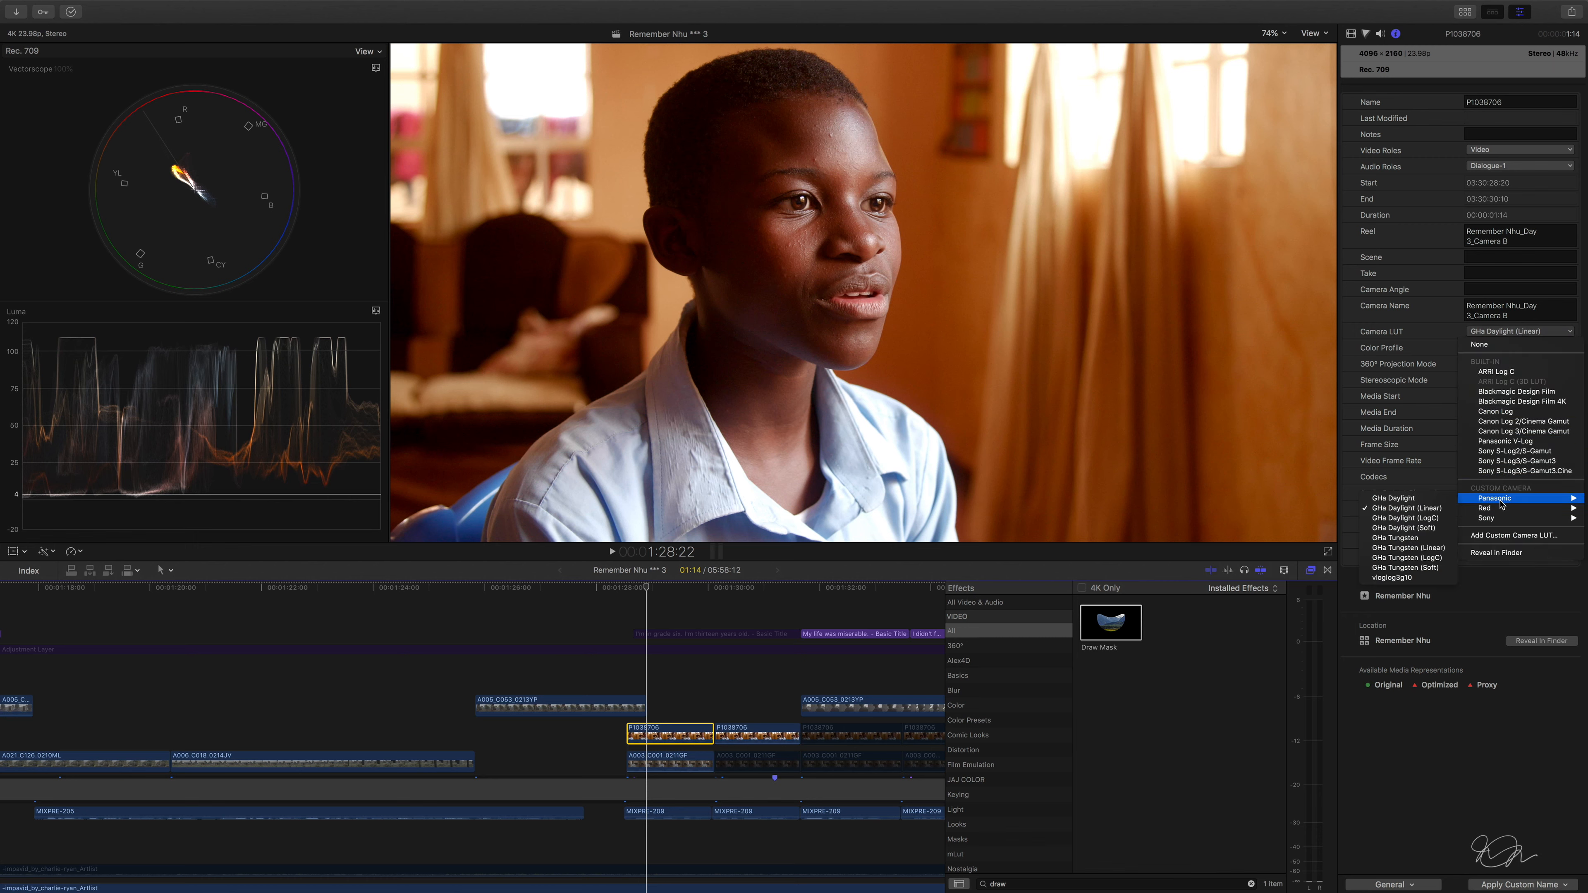
click(1416, 578)
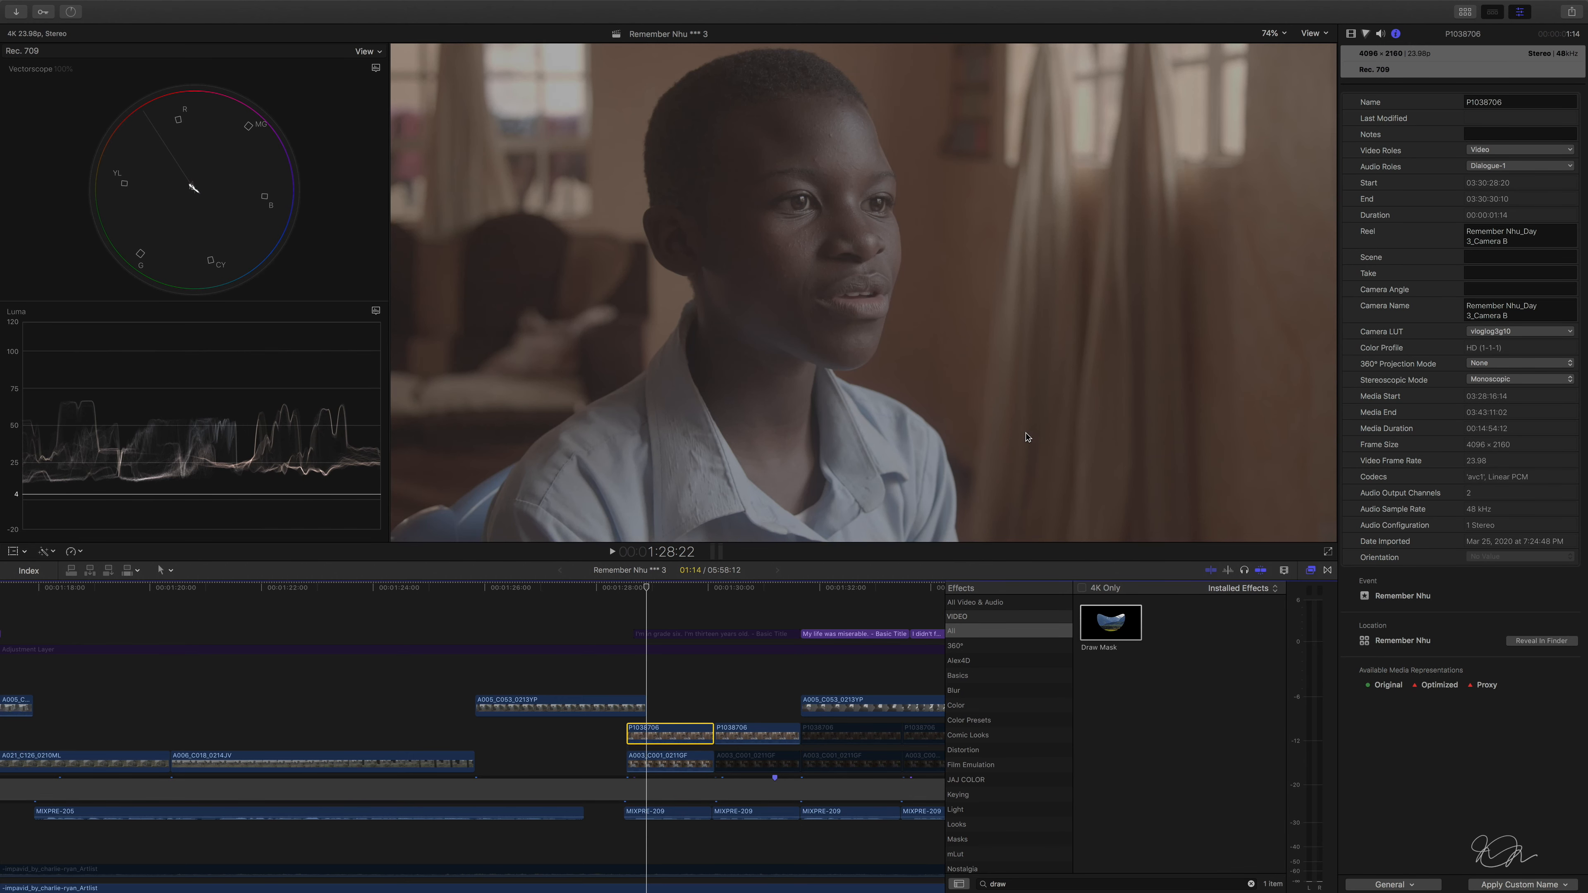
Switch to Chrome, search the web for lutcalc, and launch LUTCalc Online from the LUTCalc website
mouse_move(1113, 889)
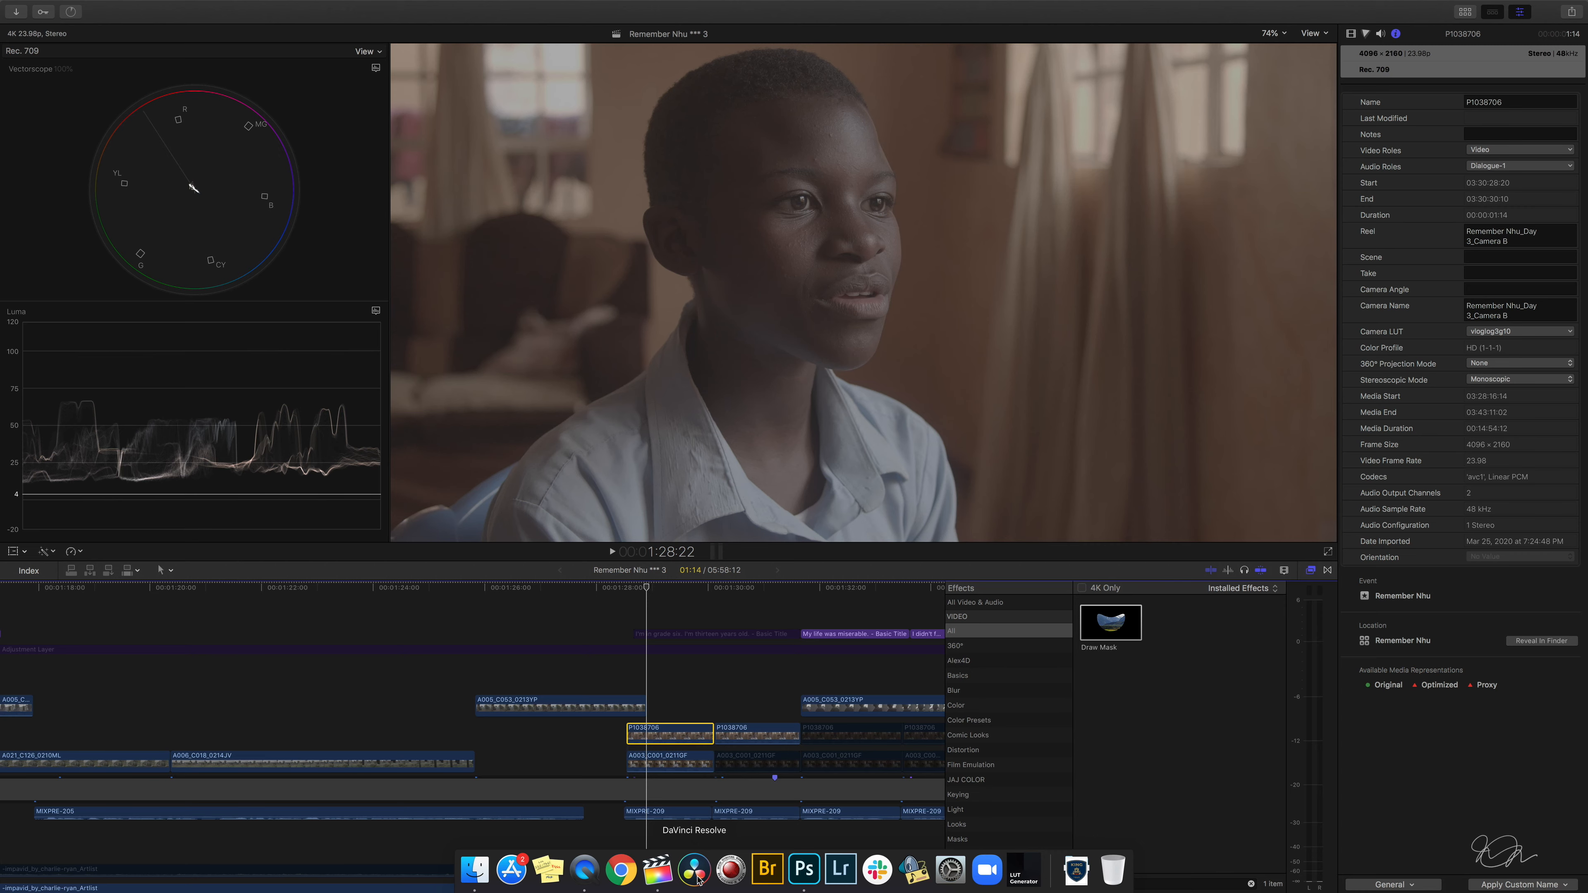
click(621, 870)
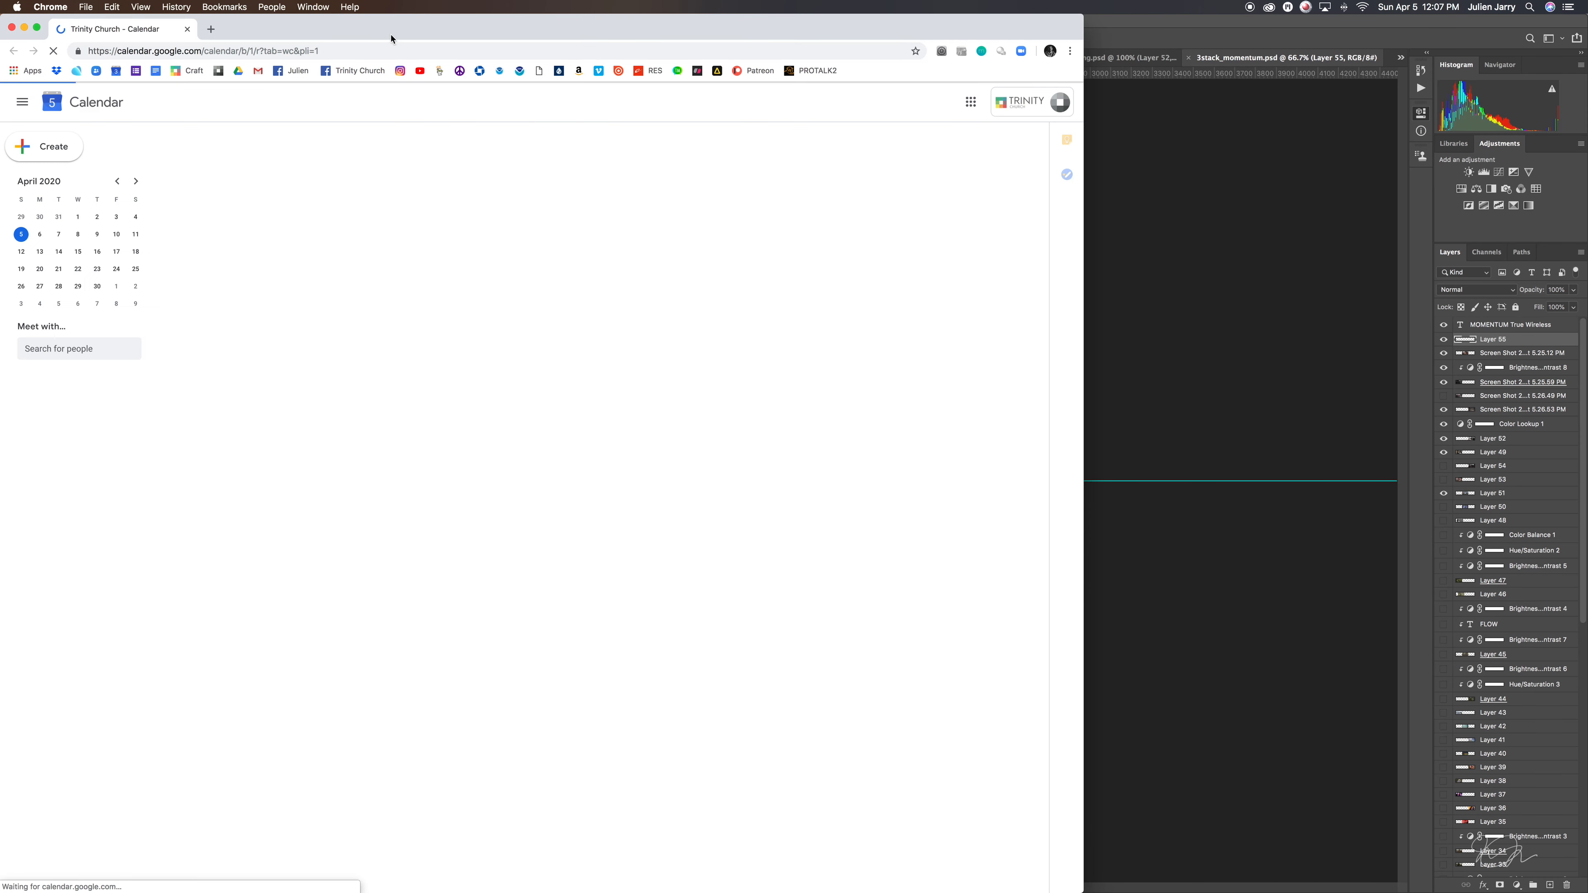
click(387, 44)
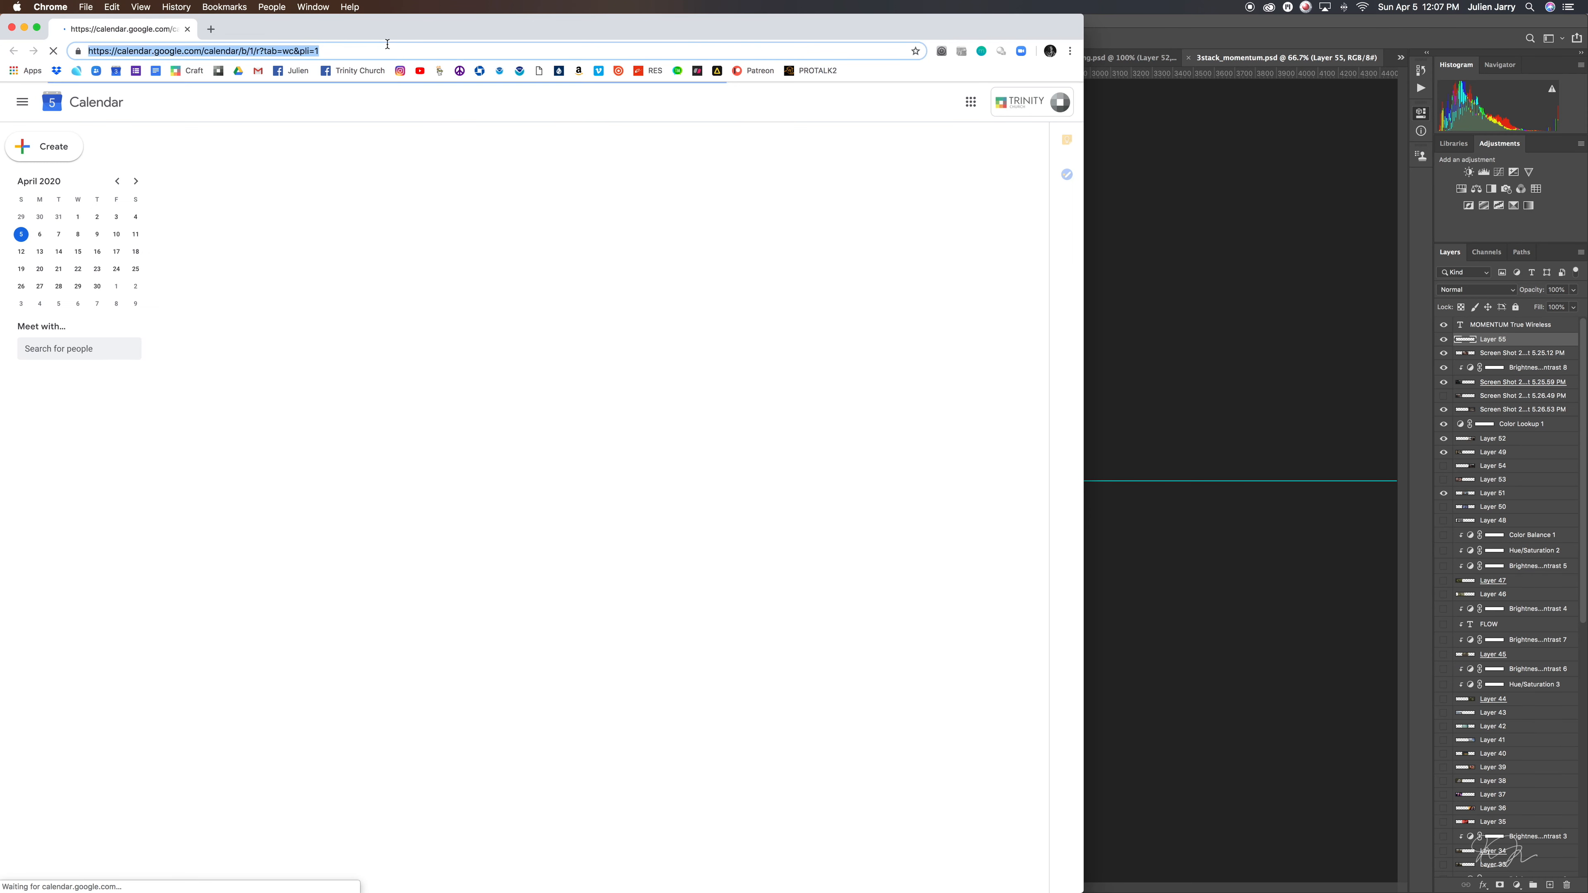
text(lutcalc)
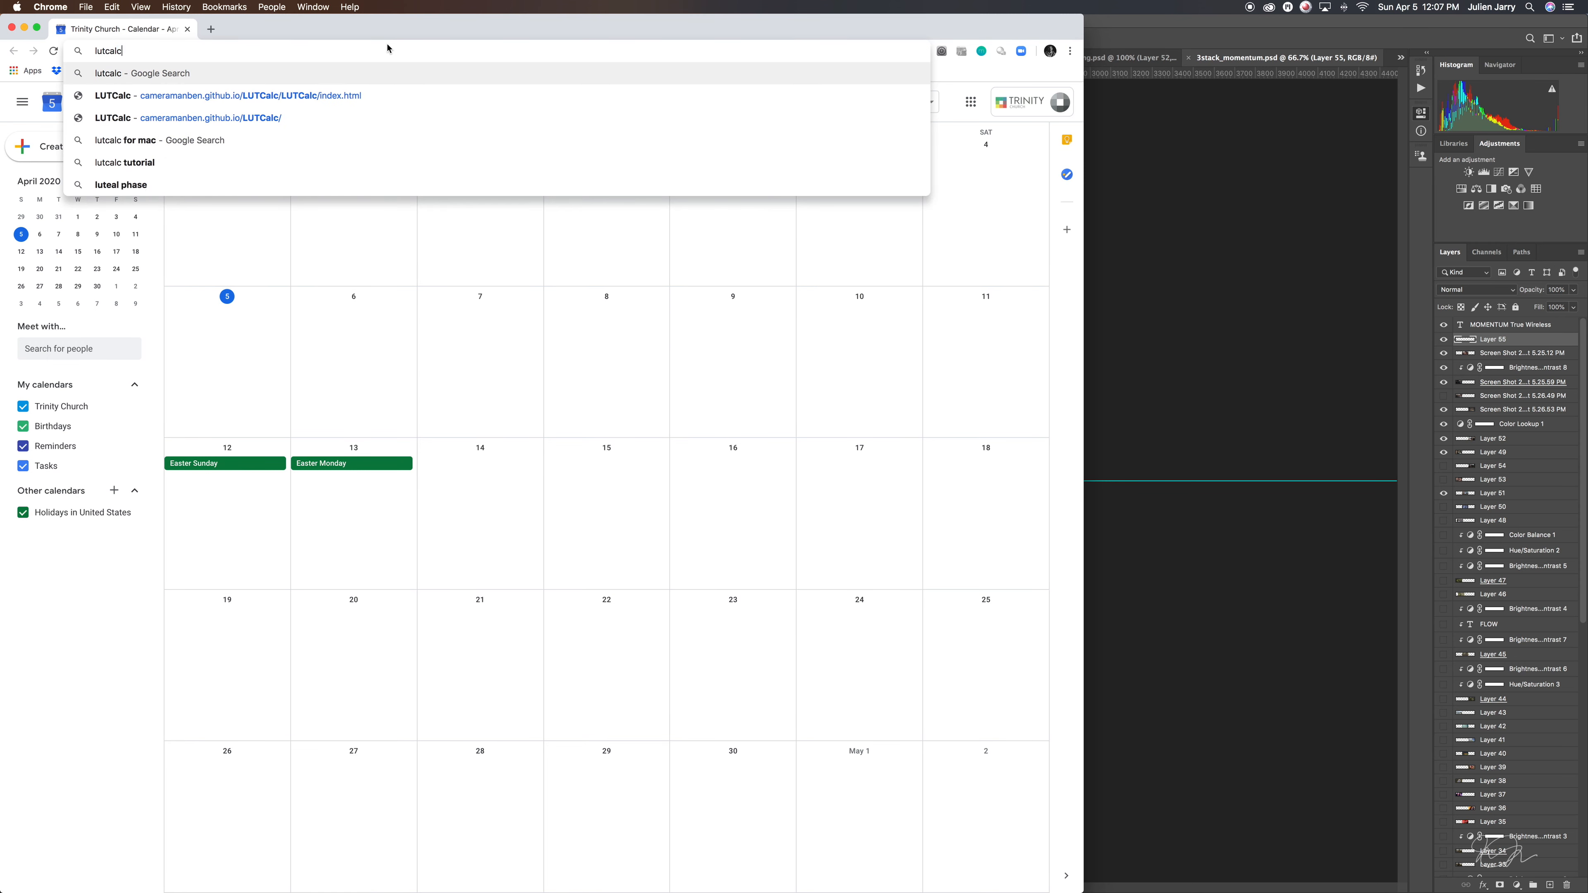
key(Return)
click(235, 210)
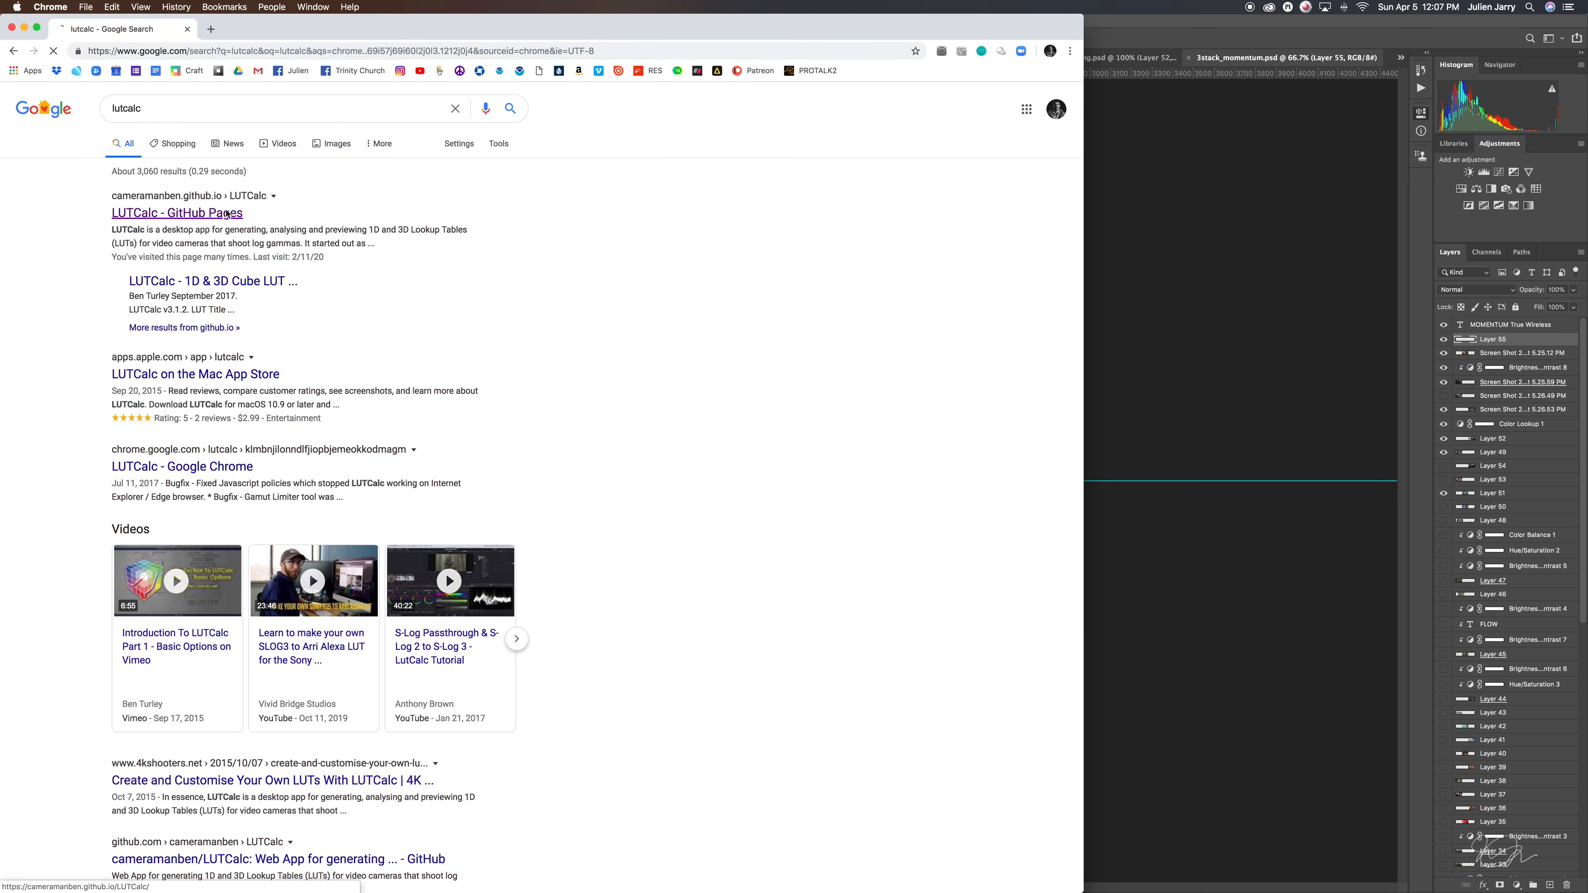
click(482, 238)
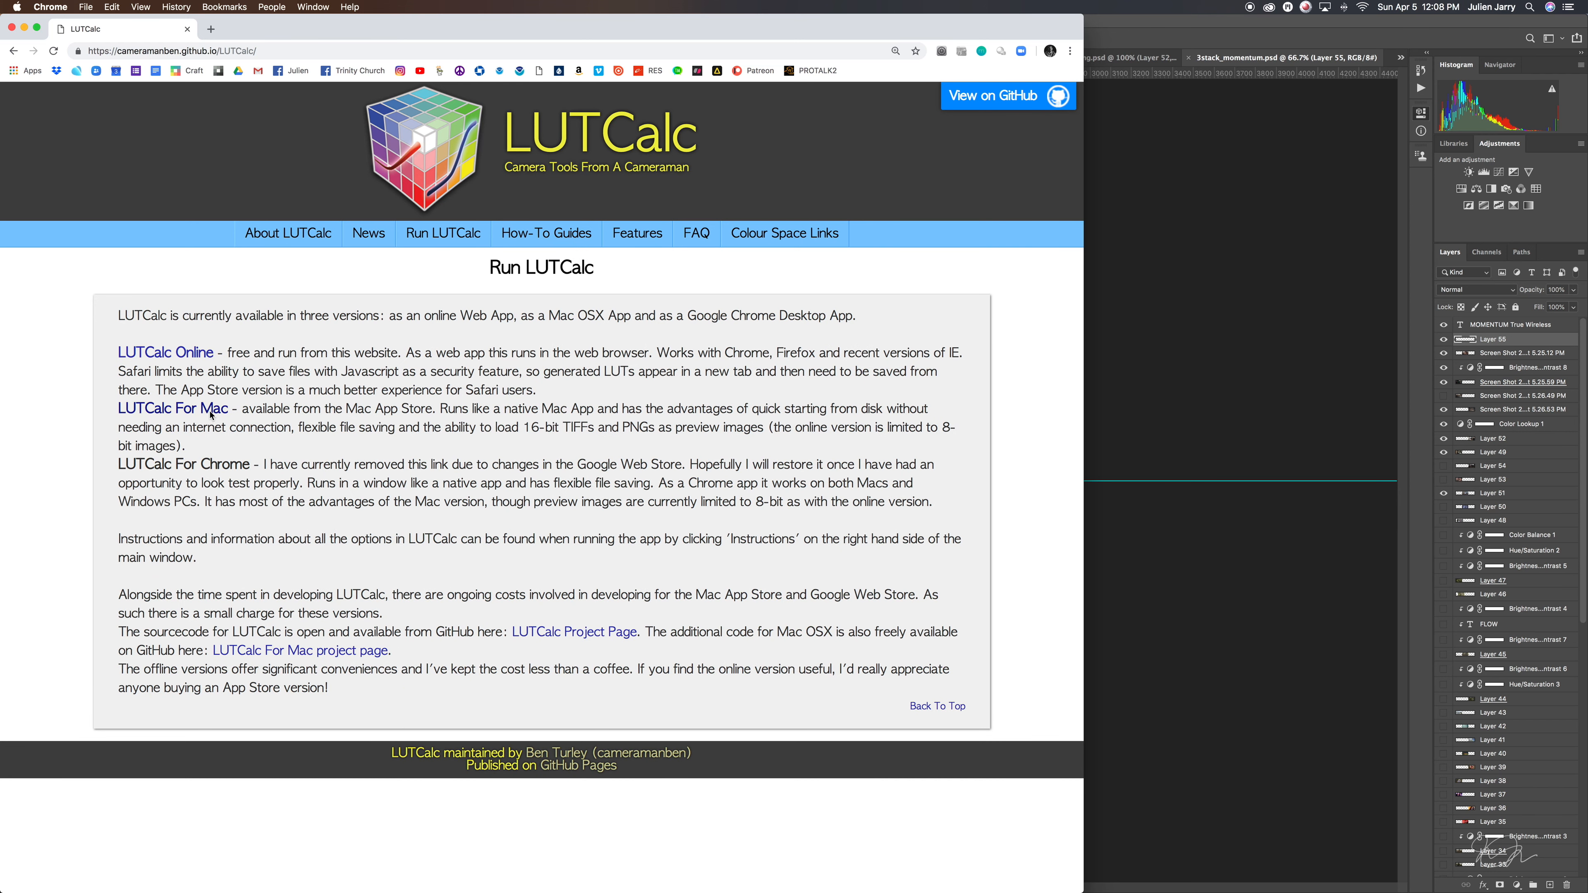
click(200, 356)
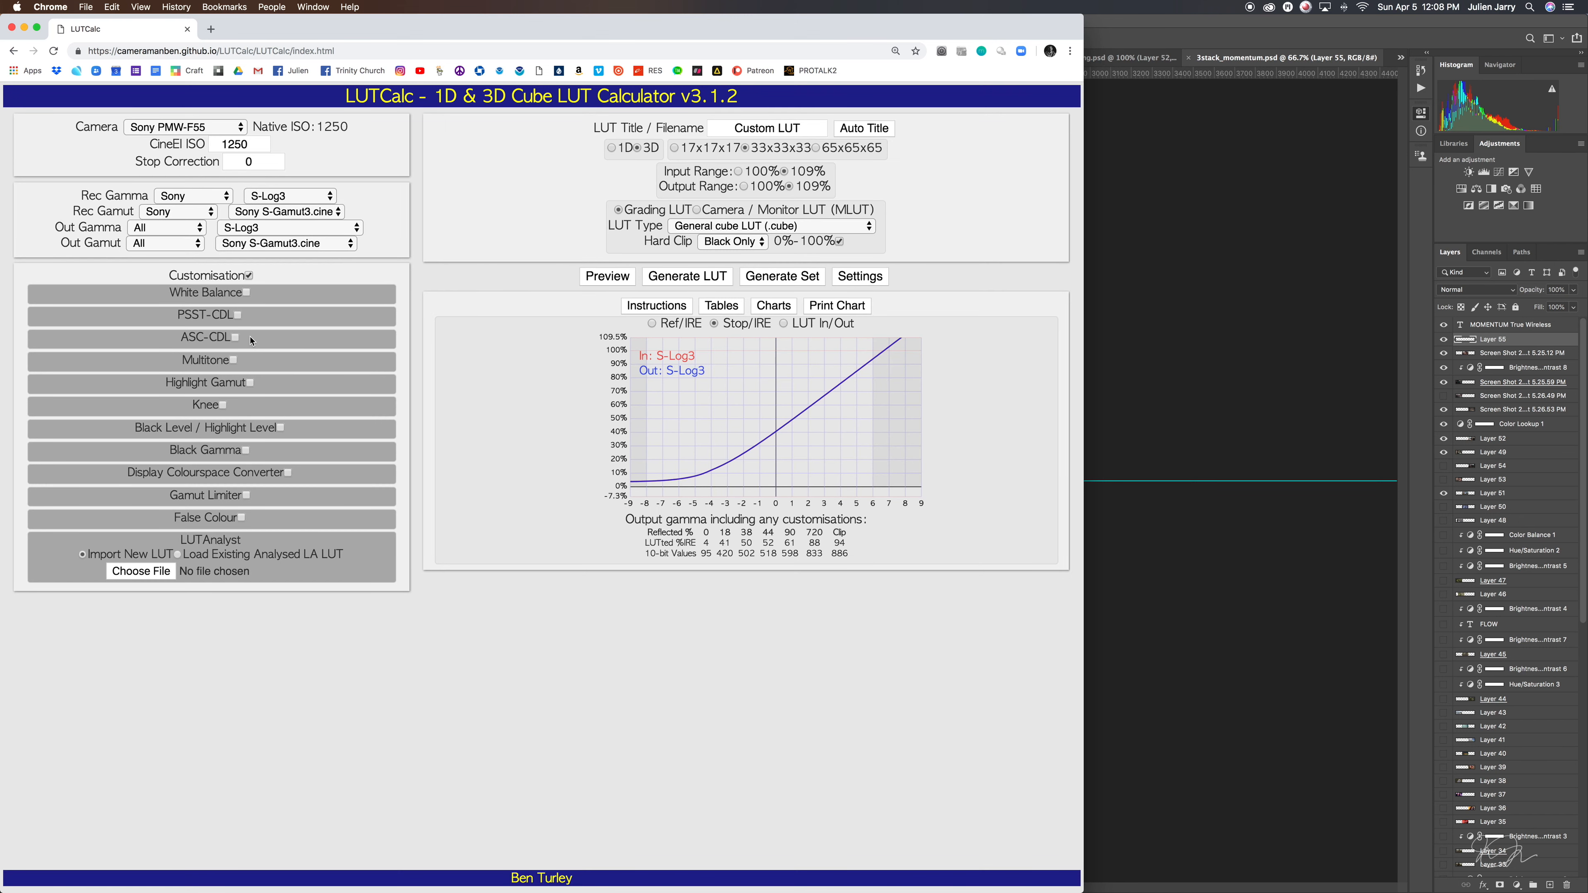
Set the camera to Panasonic GH4, with Panasonic V-Log as record gamma and Panasonic V-Gamut as record gamut
click(212, 131)
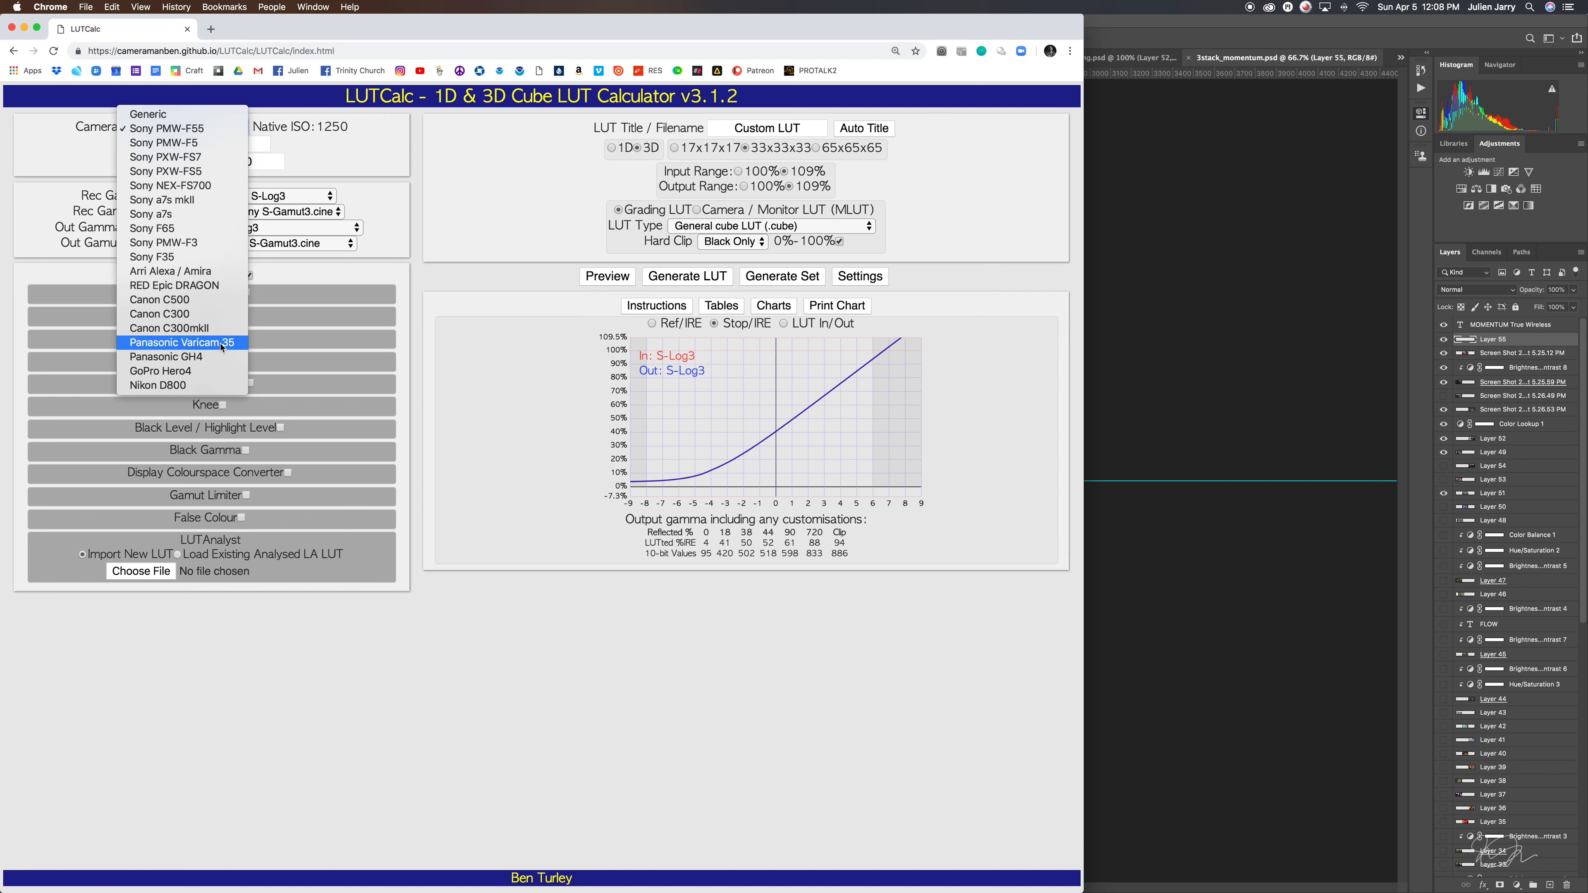
click(221, 357)
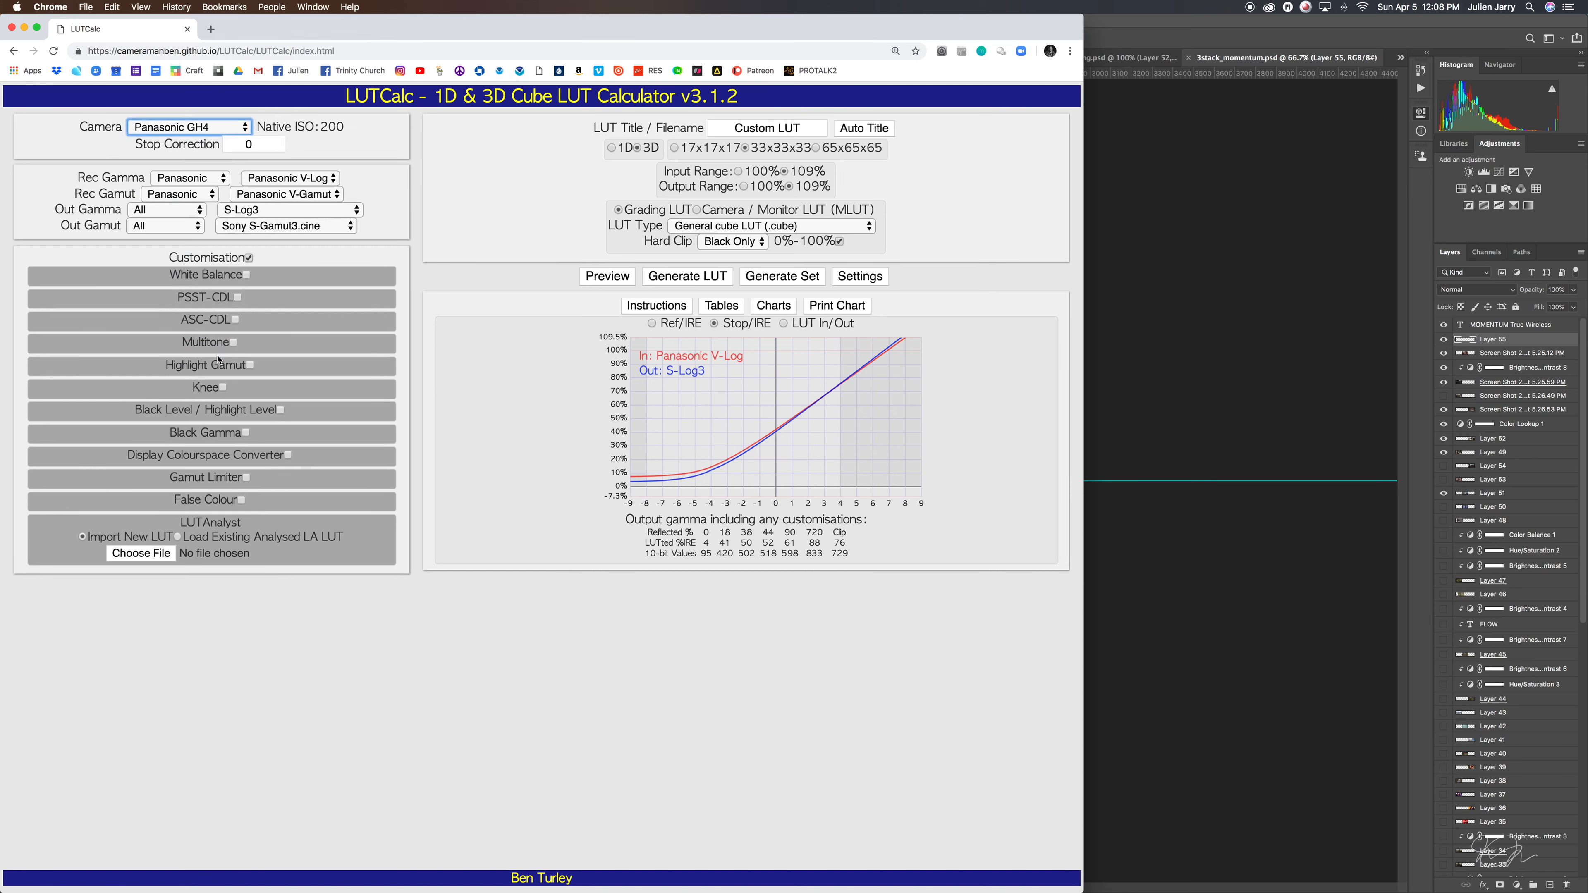
click(317, 182)
click(316, 182)
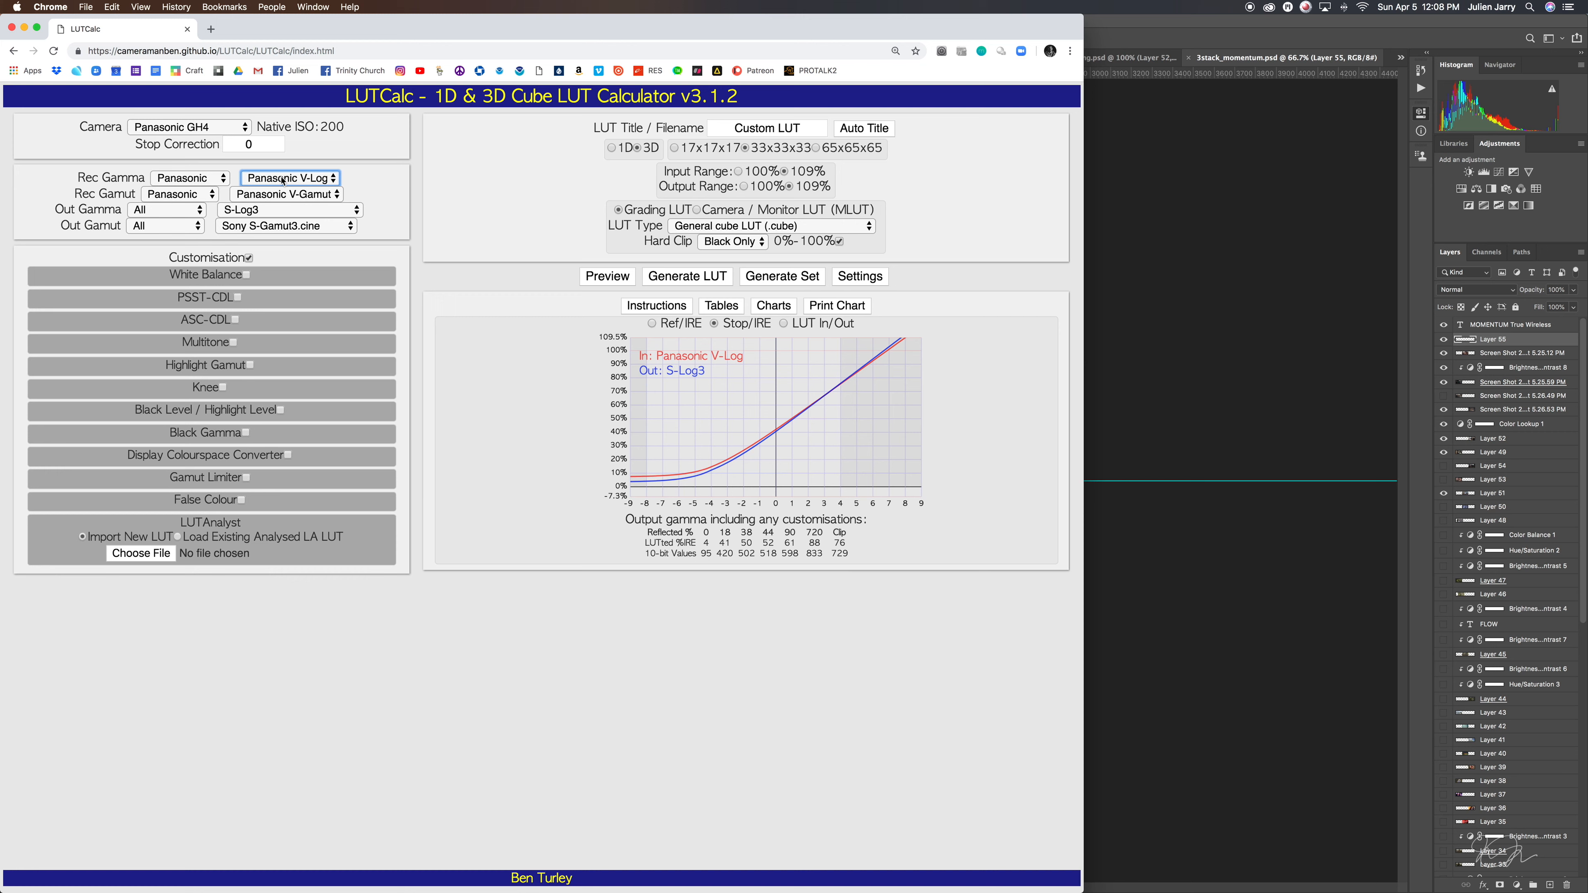
click(318, 178)
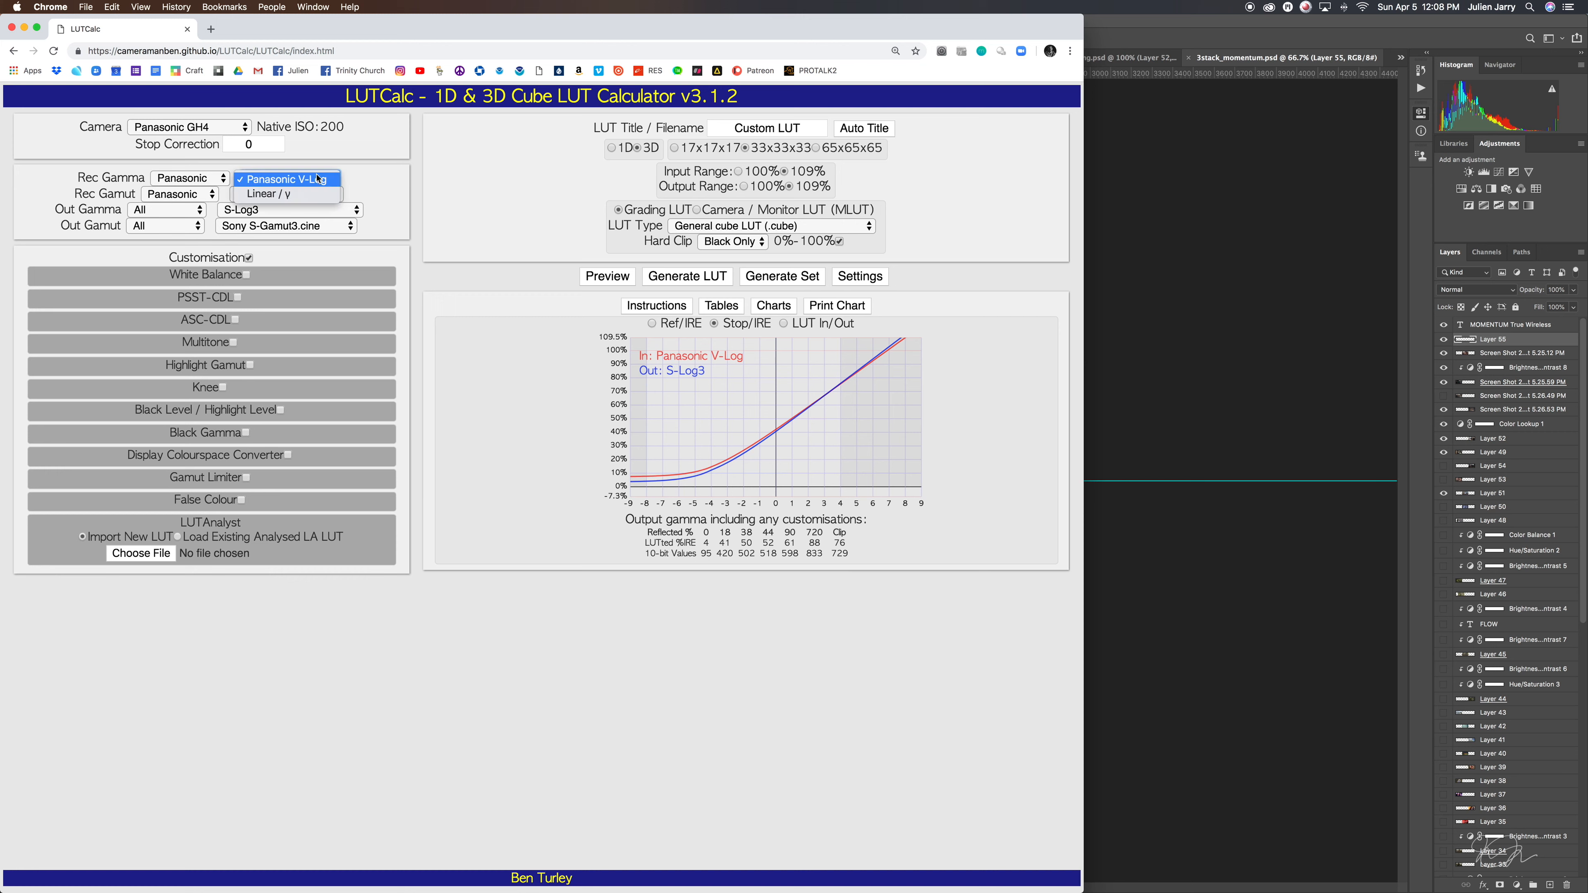
click(318, 179)
click(326, 195)
click(326, 196)
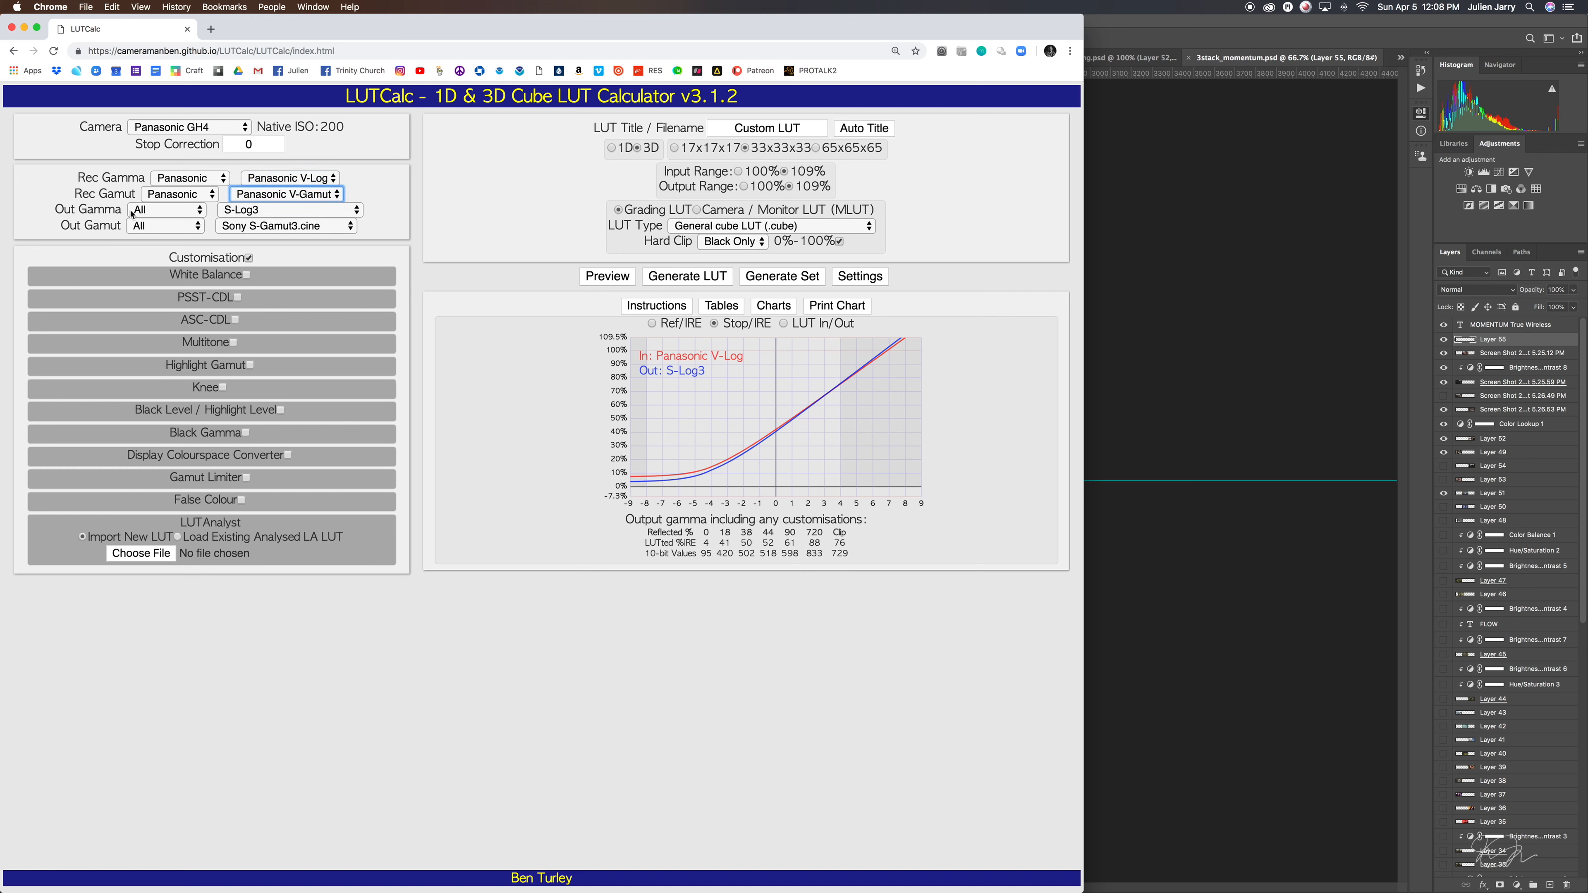
Set the output gamma to RED Log3G10 and the output gamut to REDWideGamutRGB
click(333, 214)
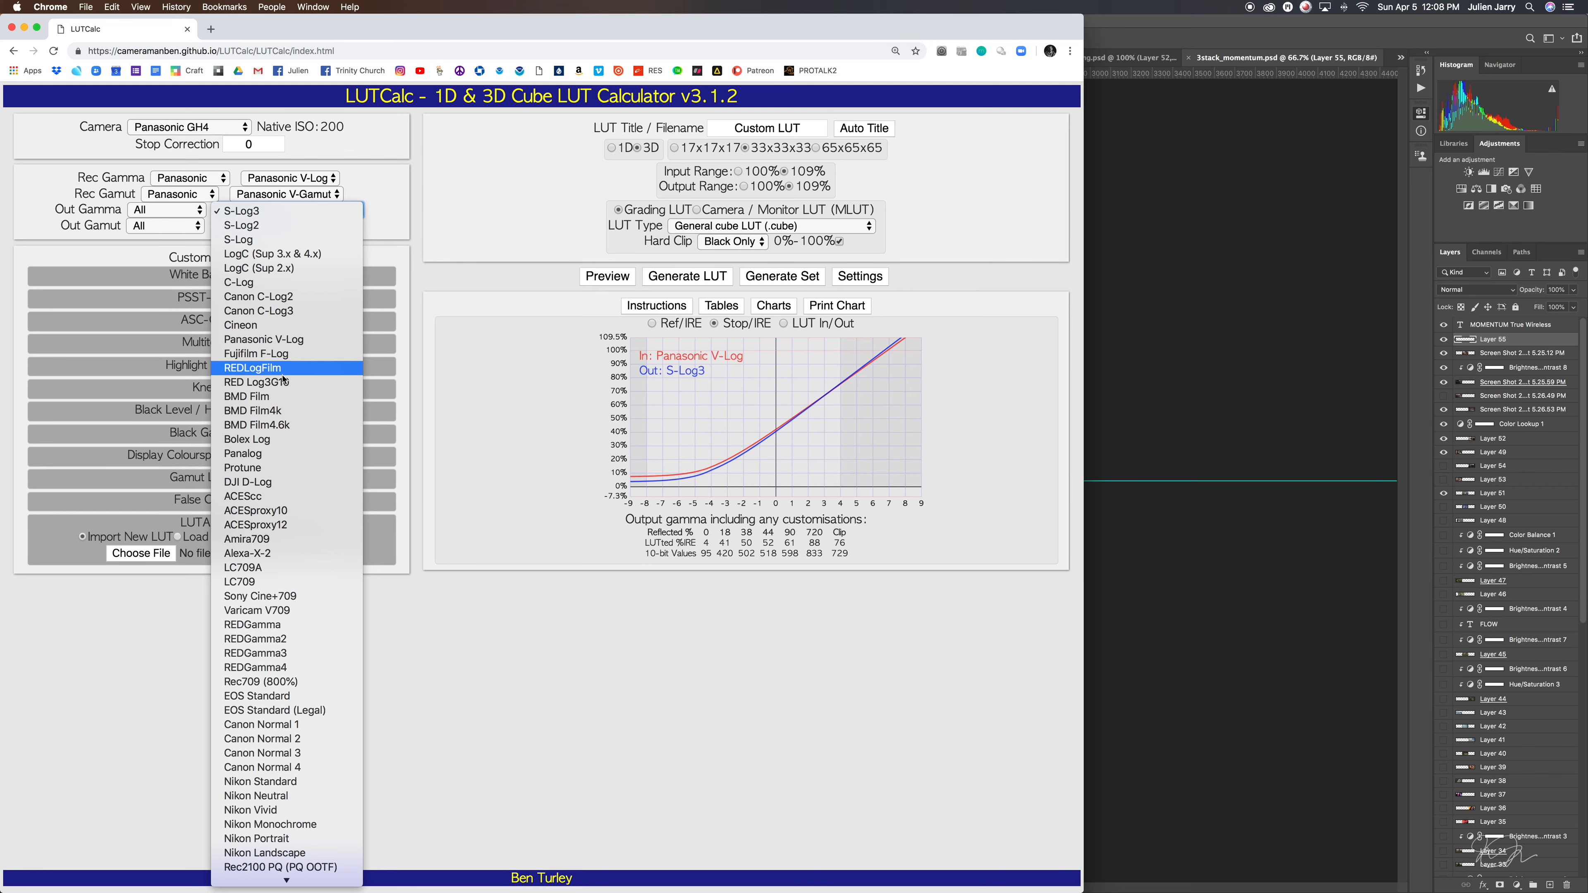
click(341, 383)
click(337, 230)
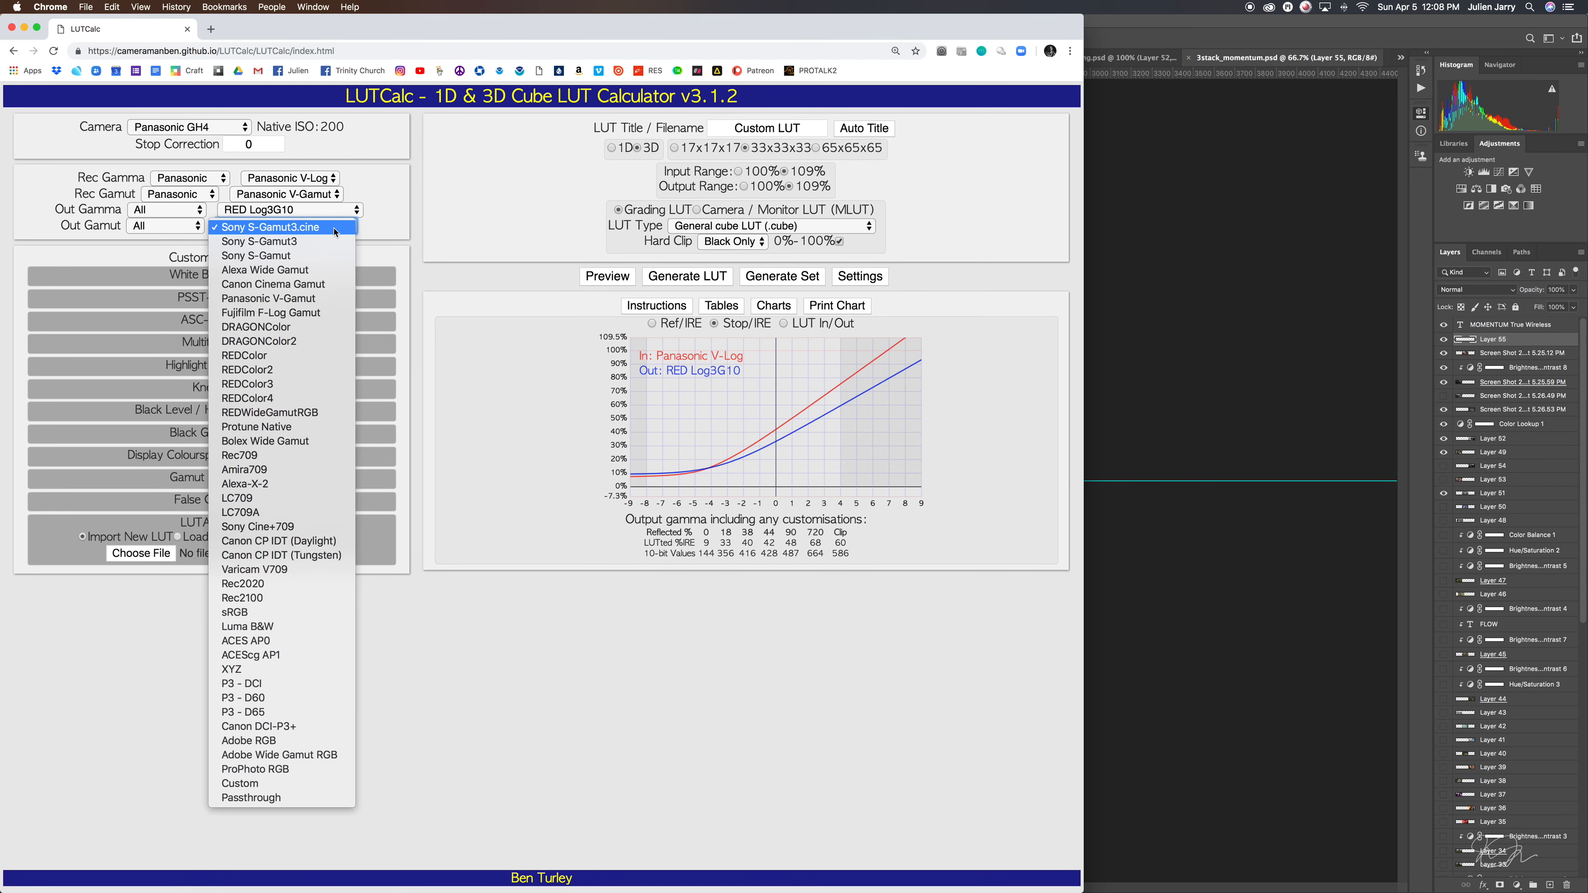
click(301, 416)
Show the LUT preview and set the LUT title to sdf
click(603, 281)
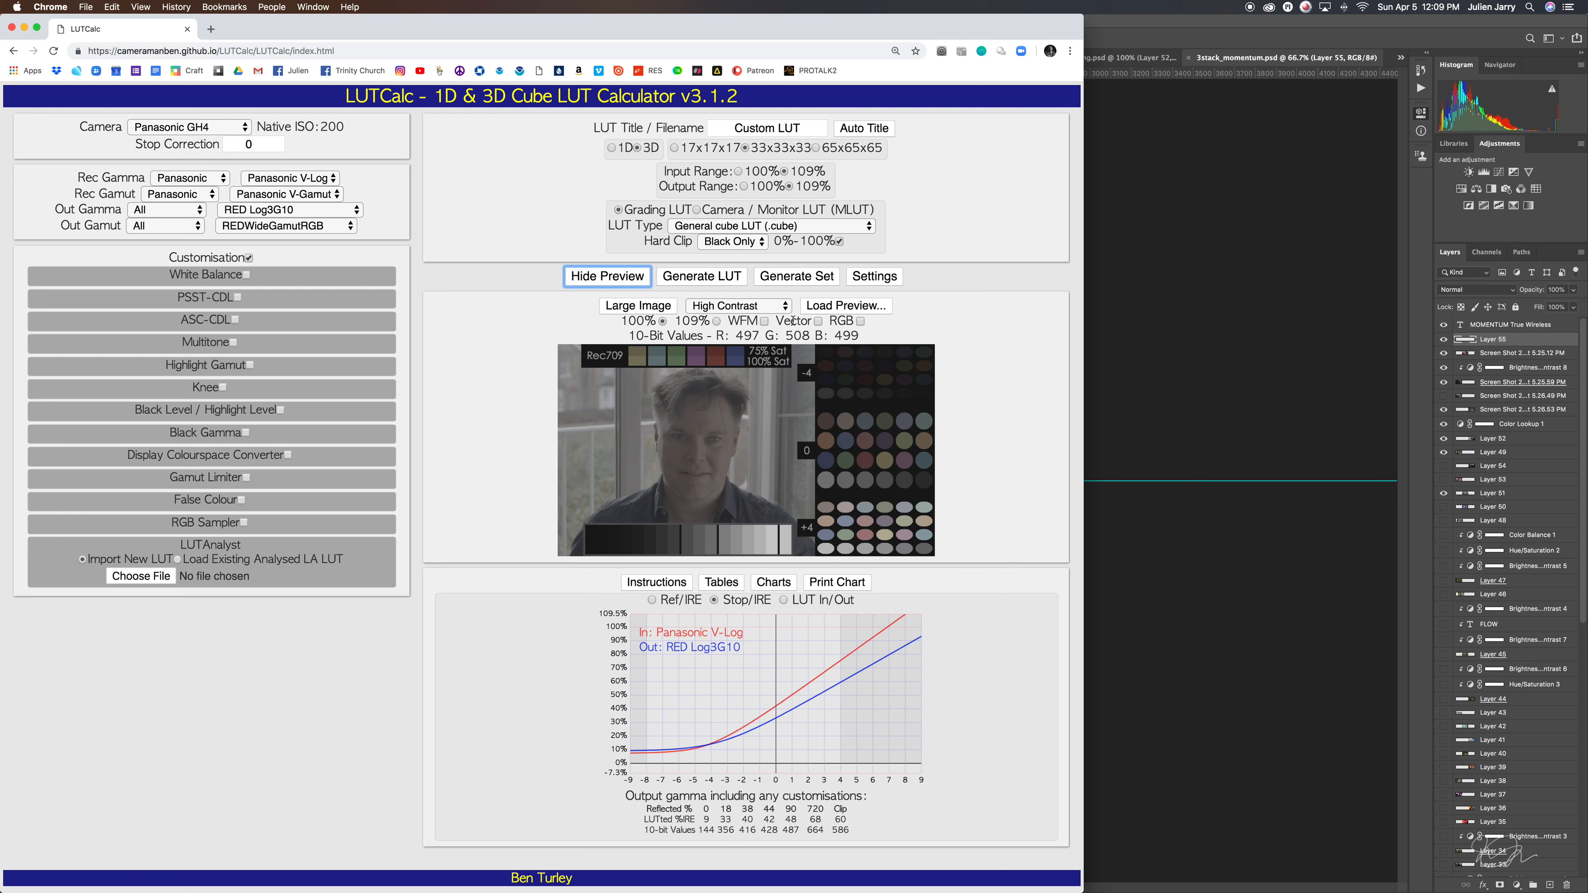
triple_click(788, 127)
text(sdf)
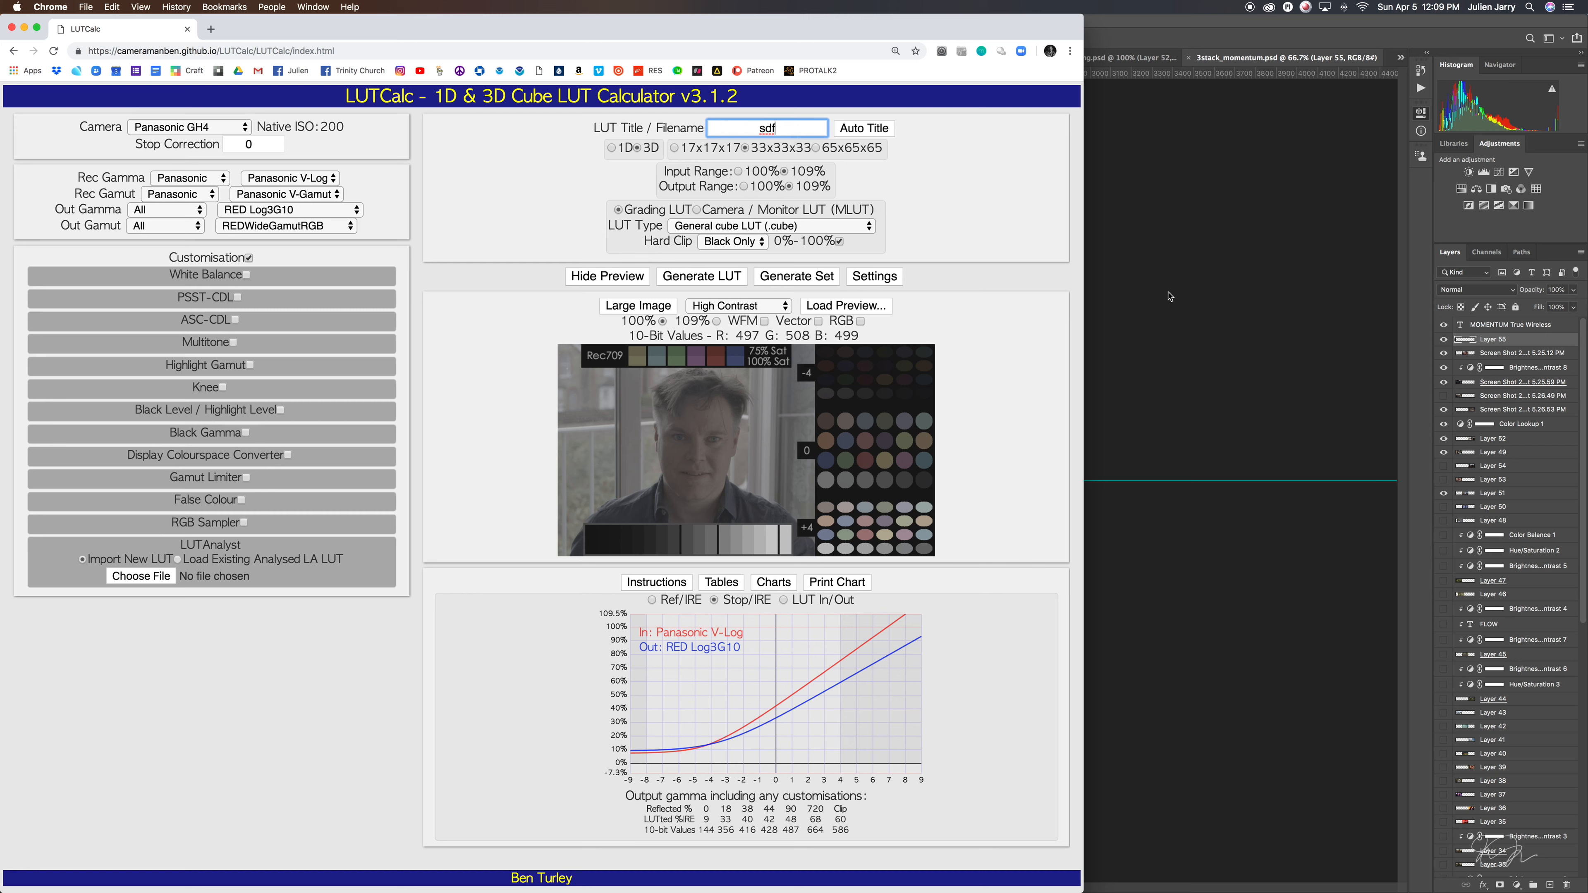
Switch to Final Cut Pro, set clip P1038706's camera LUT to None, and reapply the custom Panasonic vloglog3g10 LUT
mouse_move(772, 885)
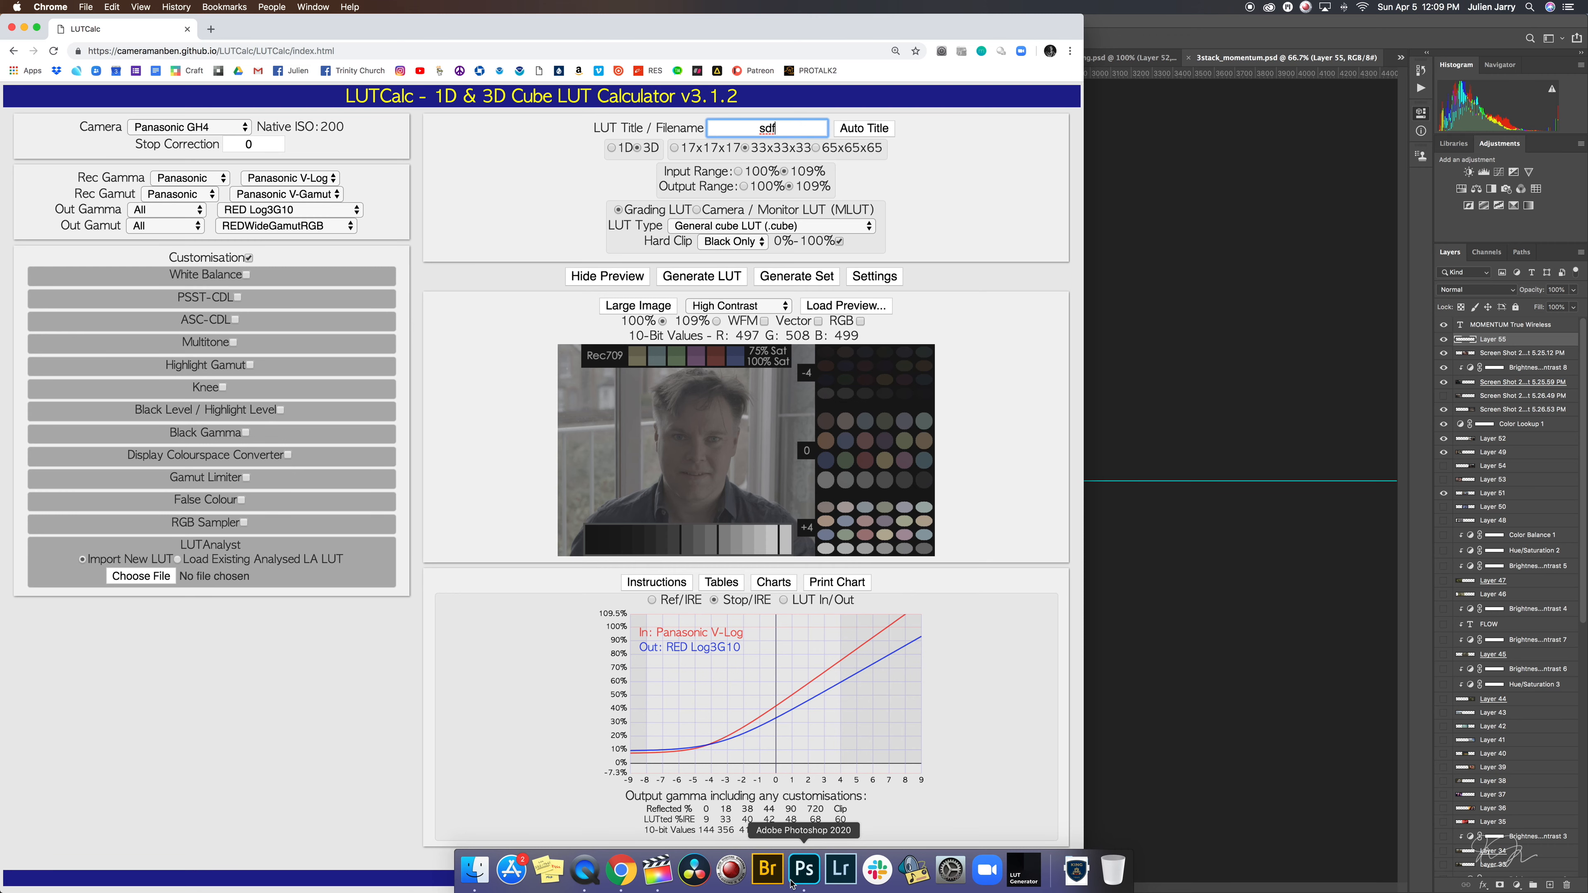
click(665, 881)
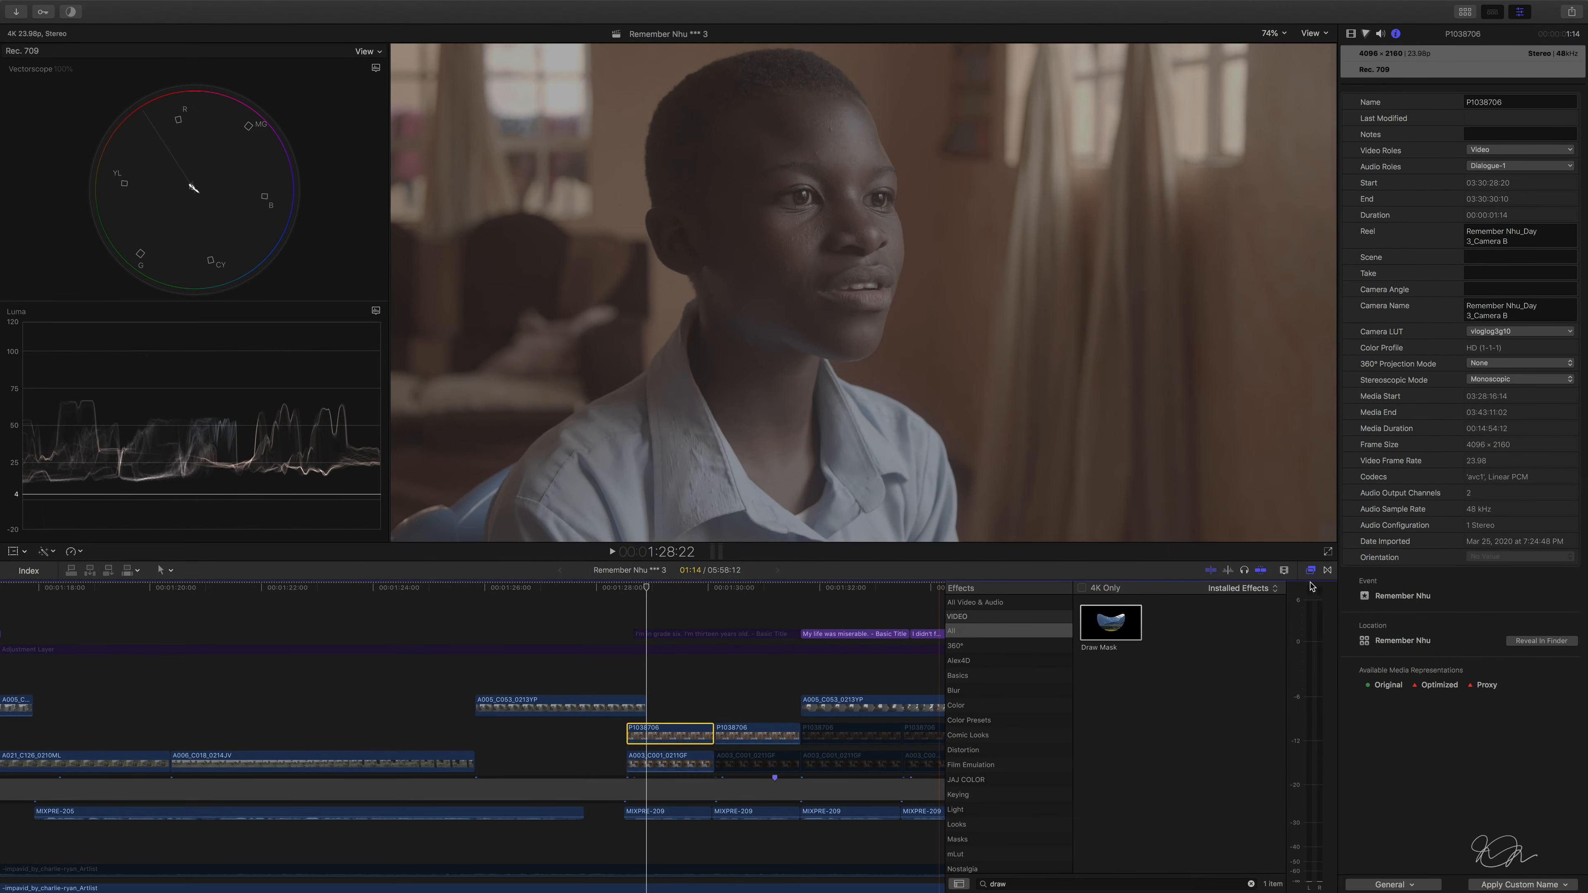
click(1493, 332)
click(1492, 344)
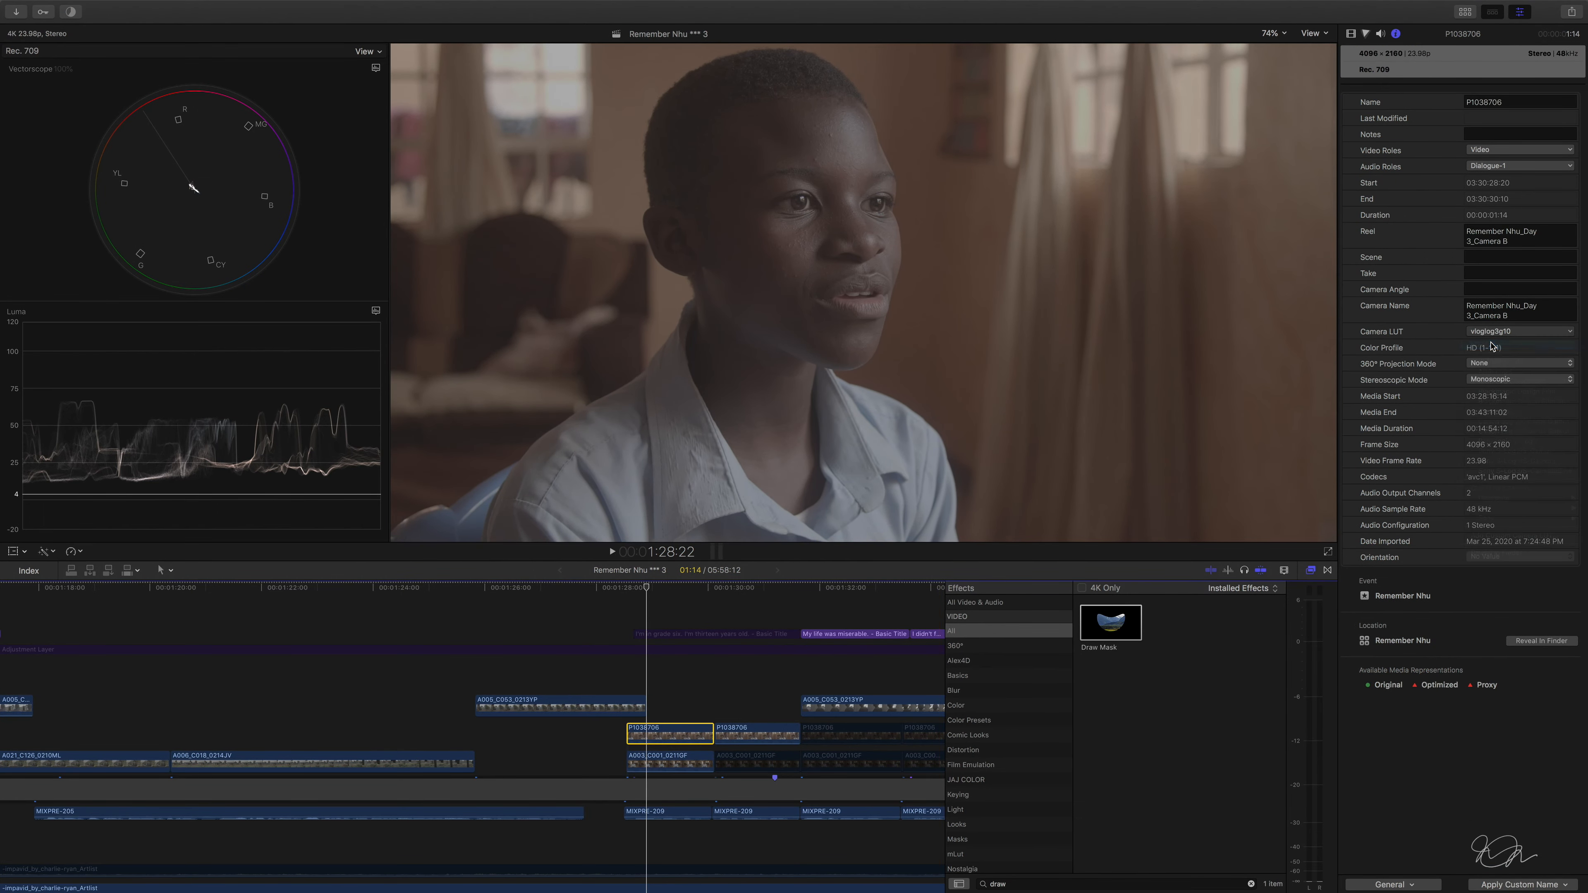
click(1501, 332)
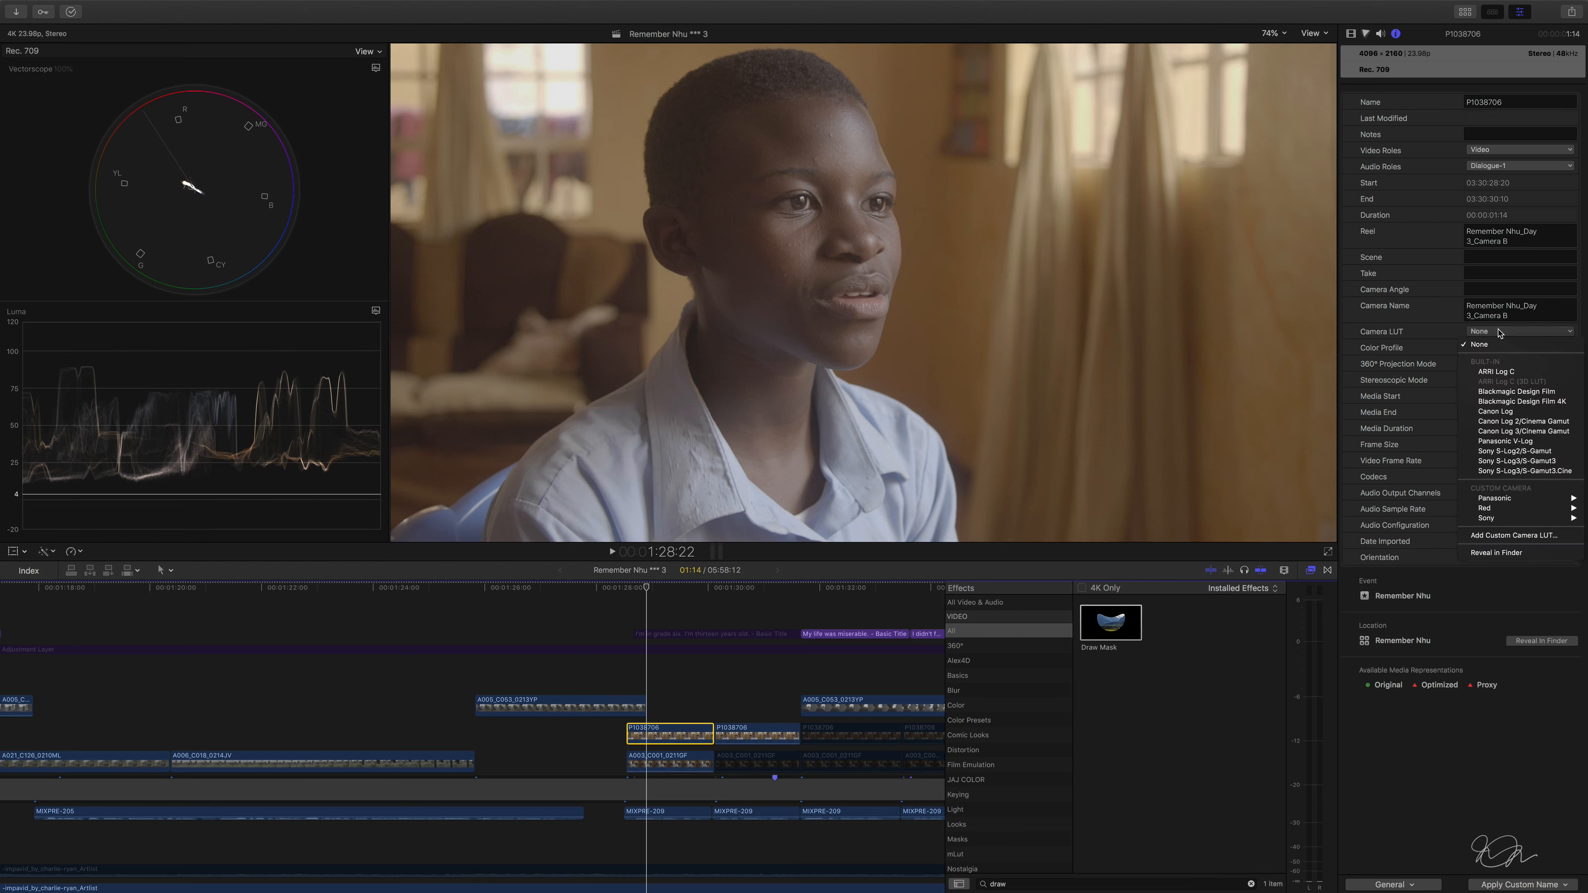
mouse_move(1500, 498)
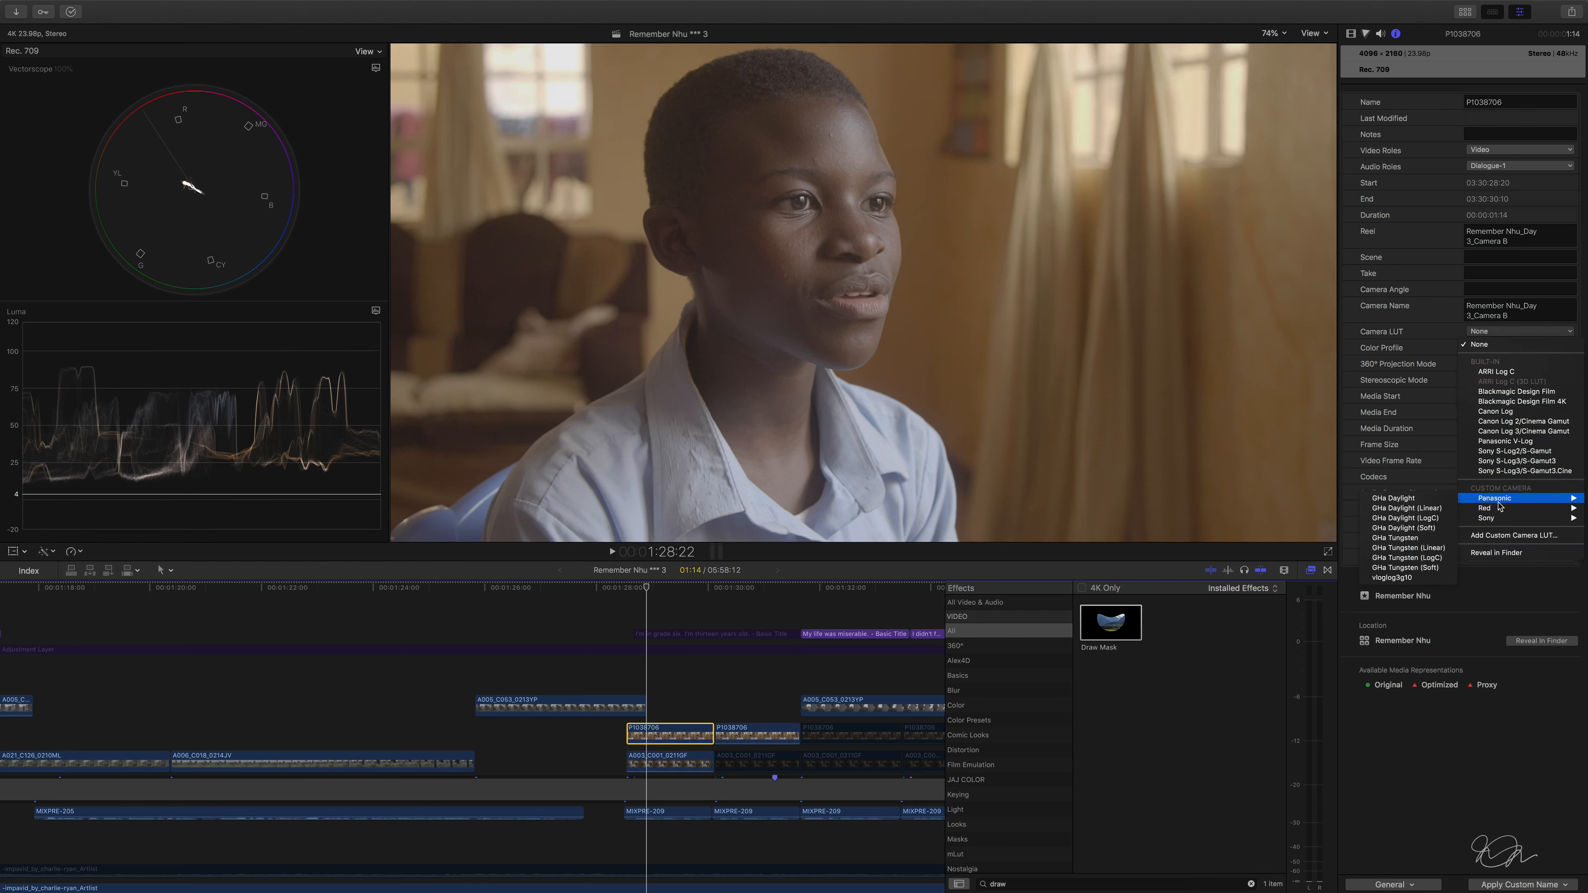
click(1396, 578)
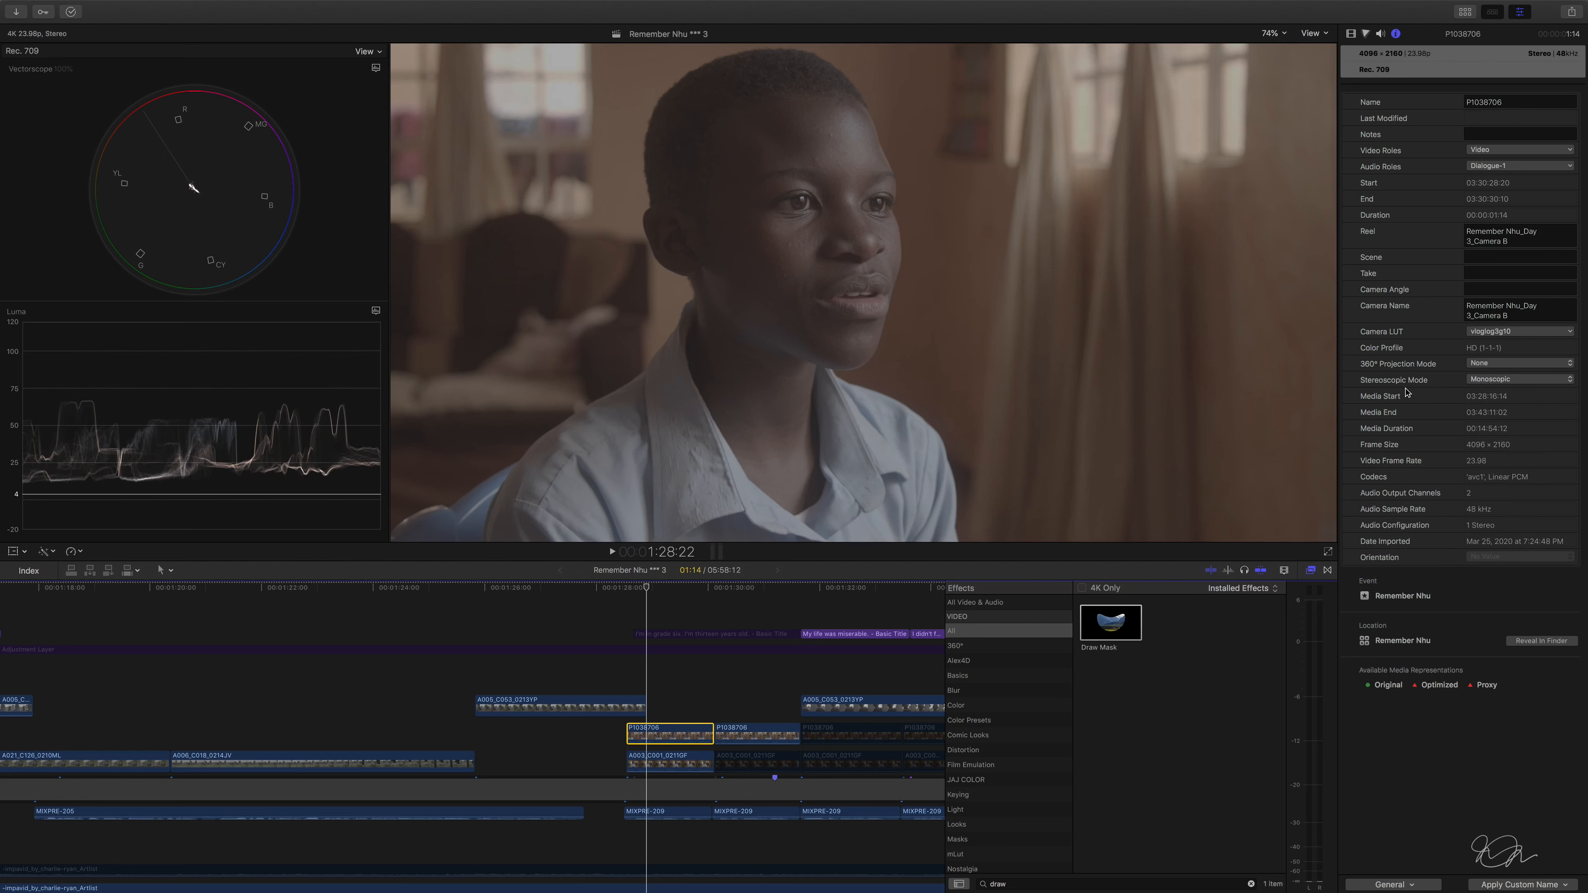
Disable and re-enable clip P1038706 to compare it with the RED clip beneath
click(672, 652)
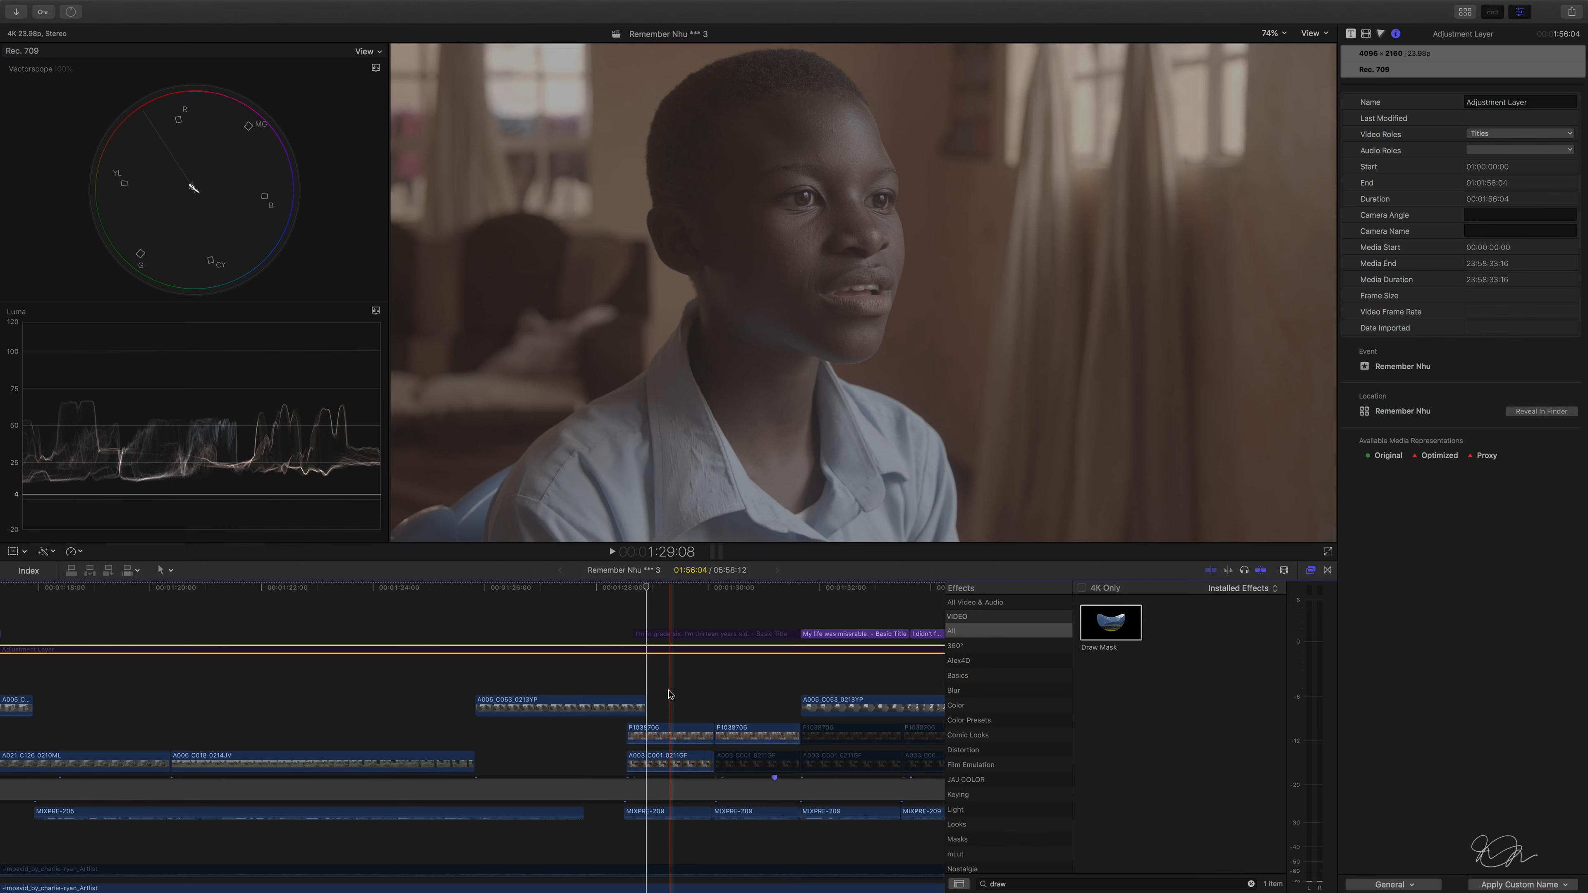
click(668, 738)
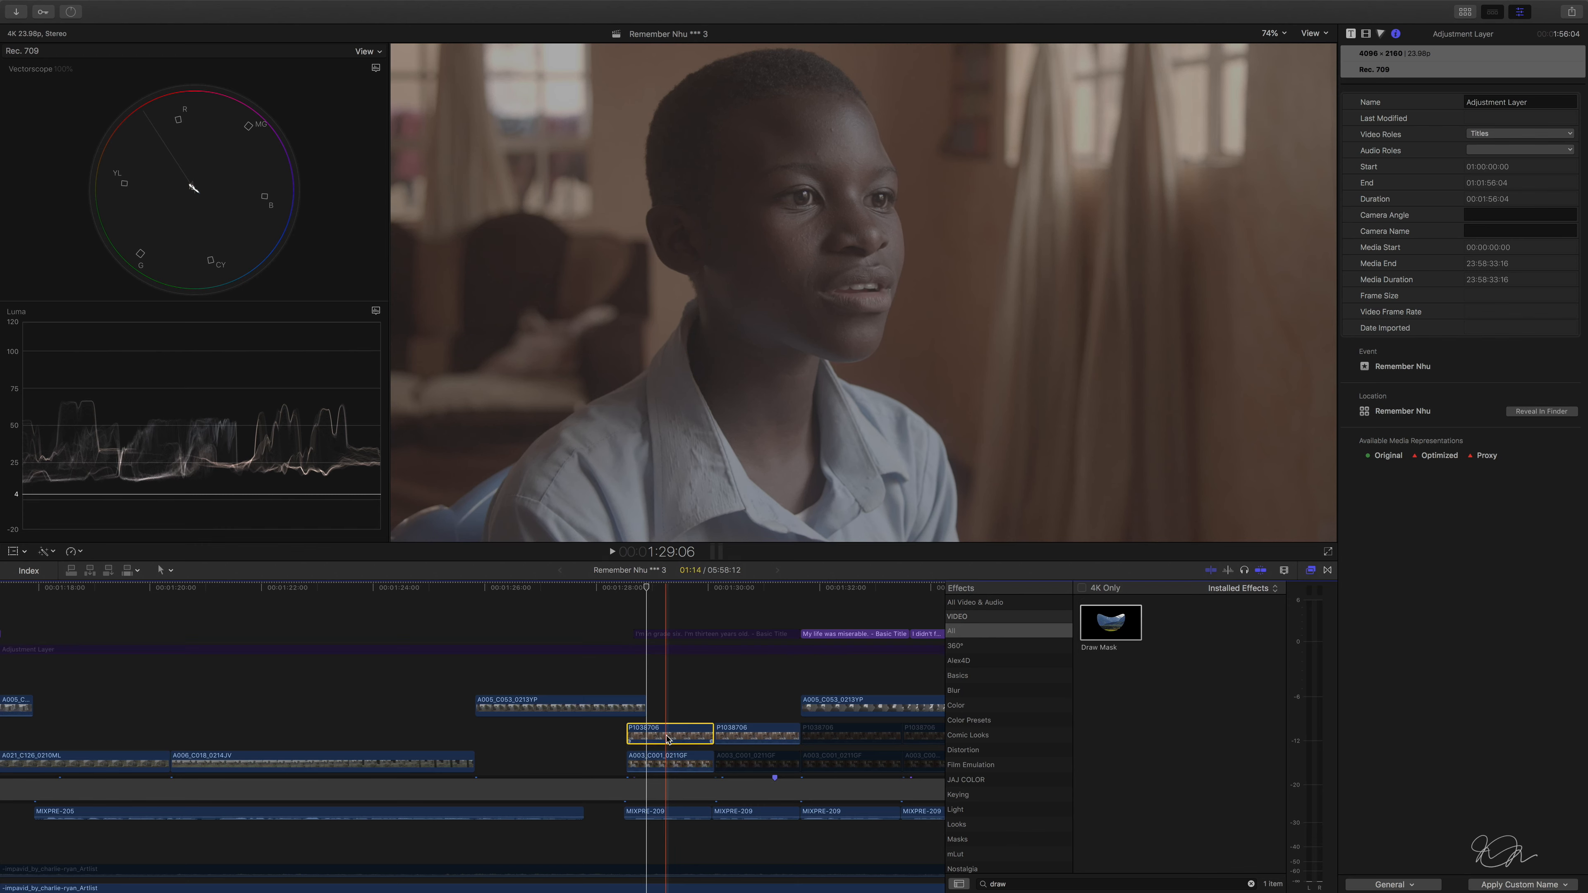
key(v)
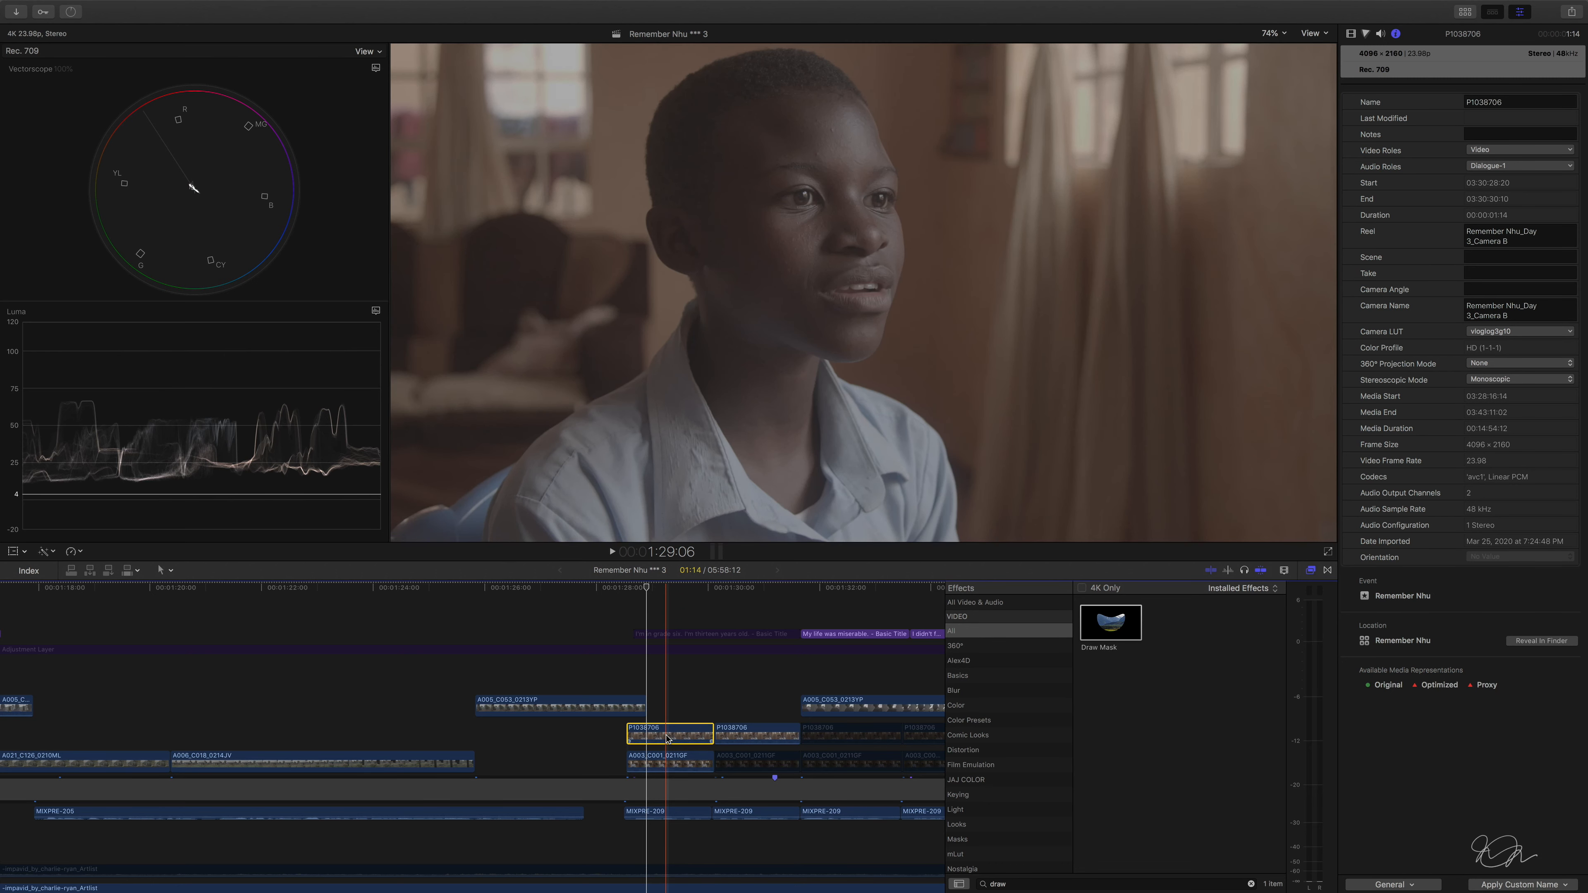
key(v)
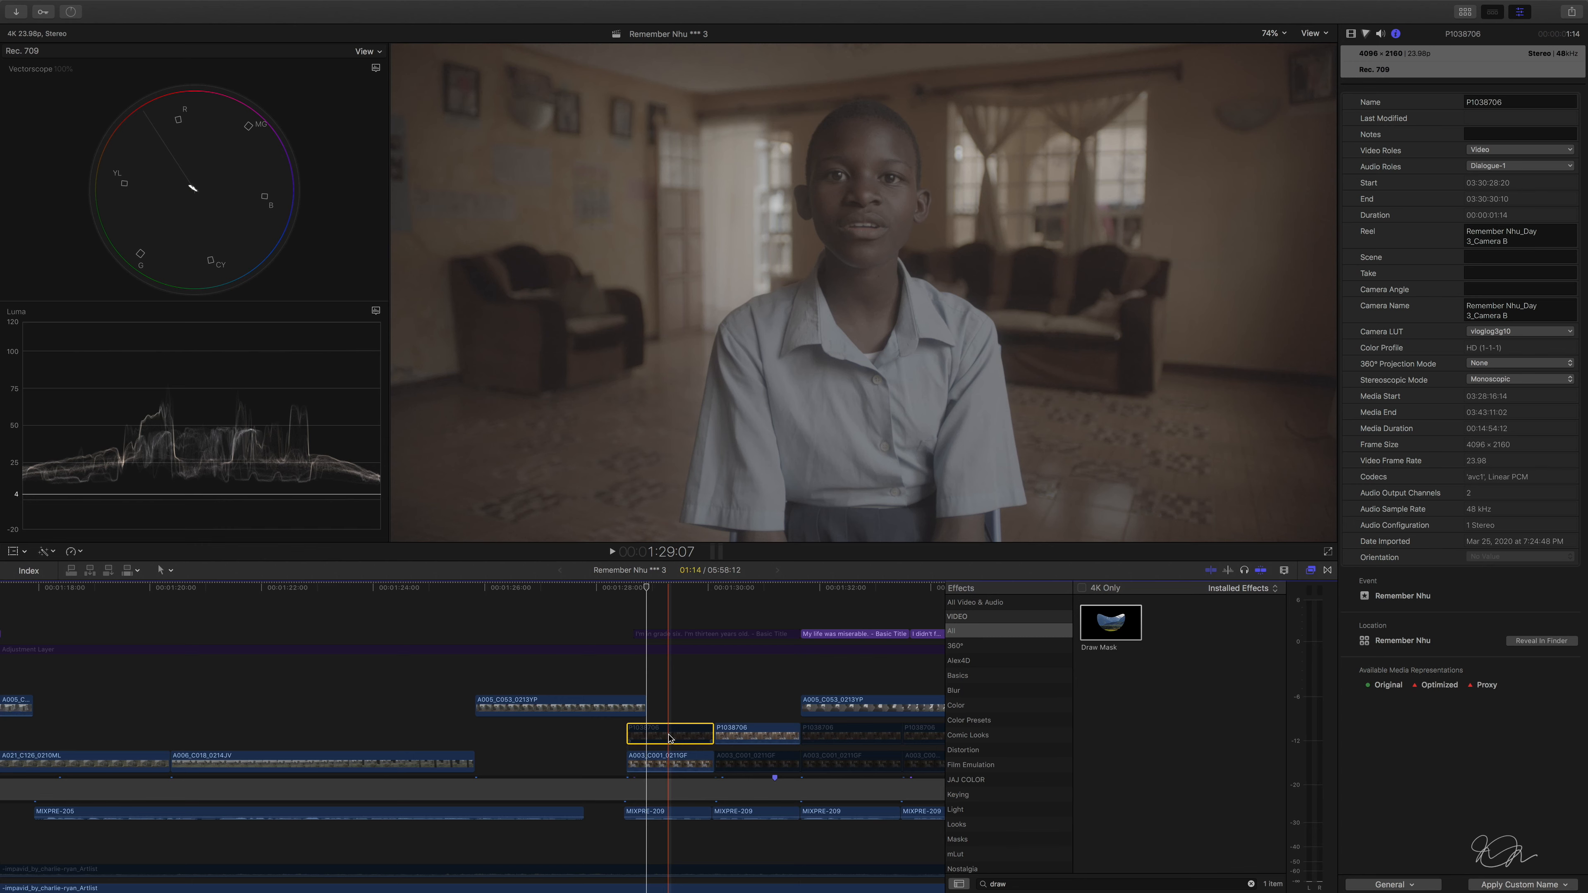
key(v)
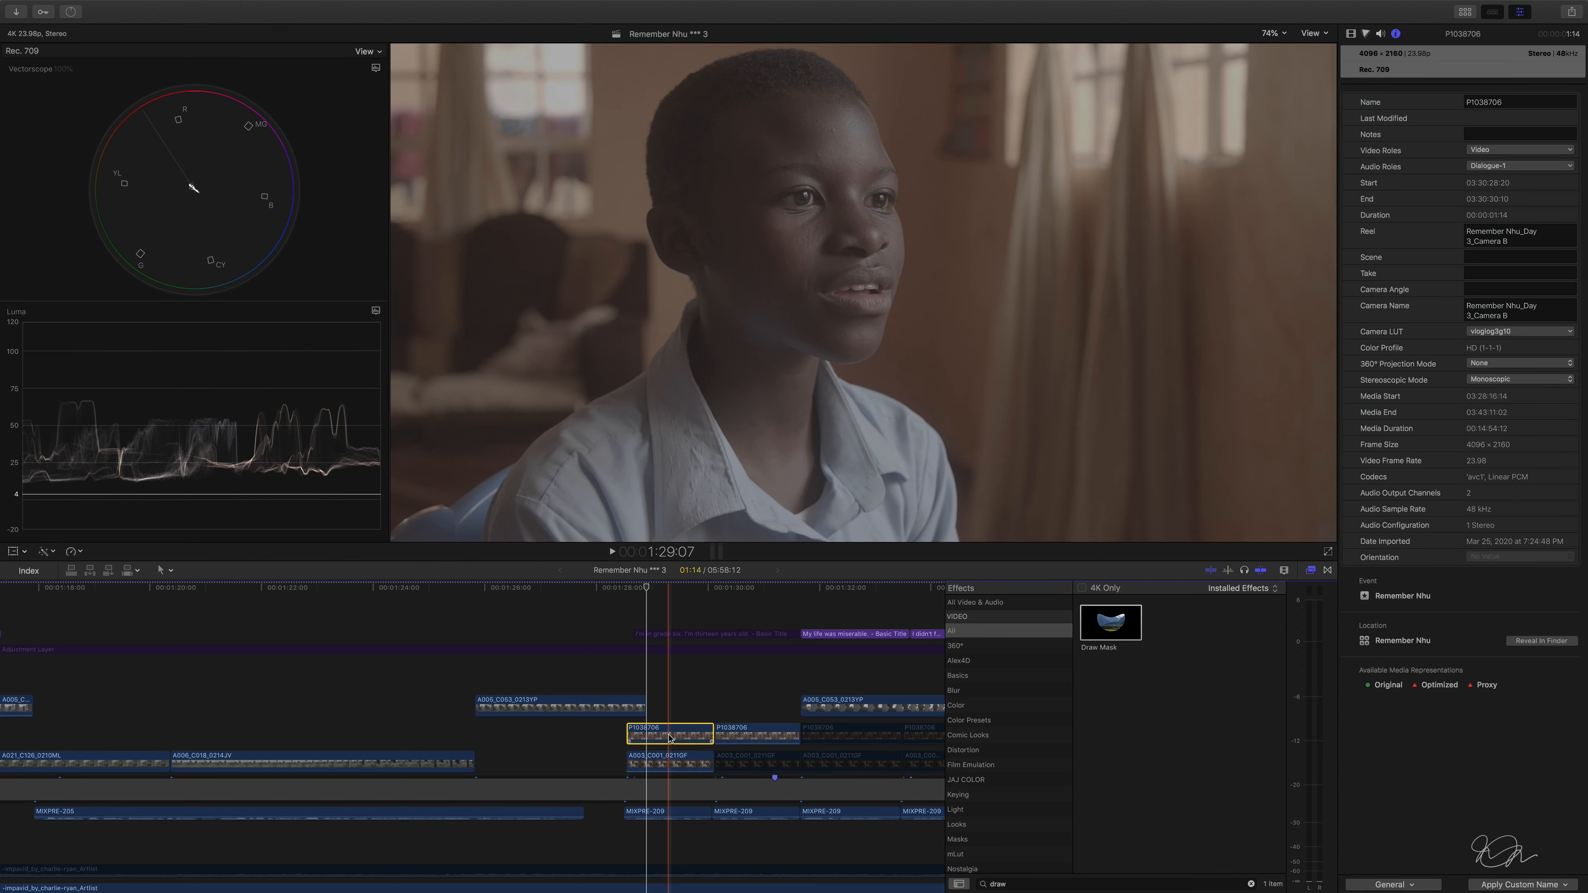
Turn on Transform and Crop for clip P1038706 to compare it side by side with the RED clip at 100% zoom
click(1352, 34)
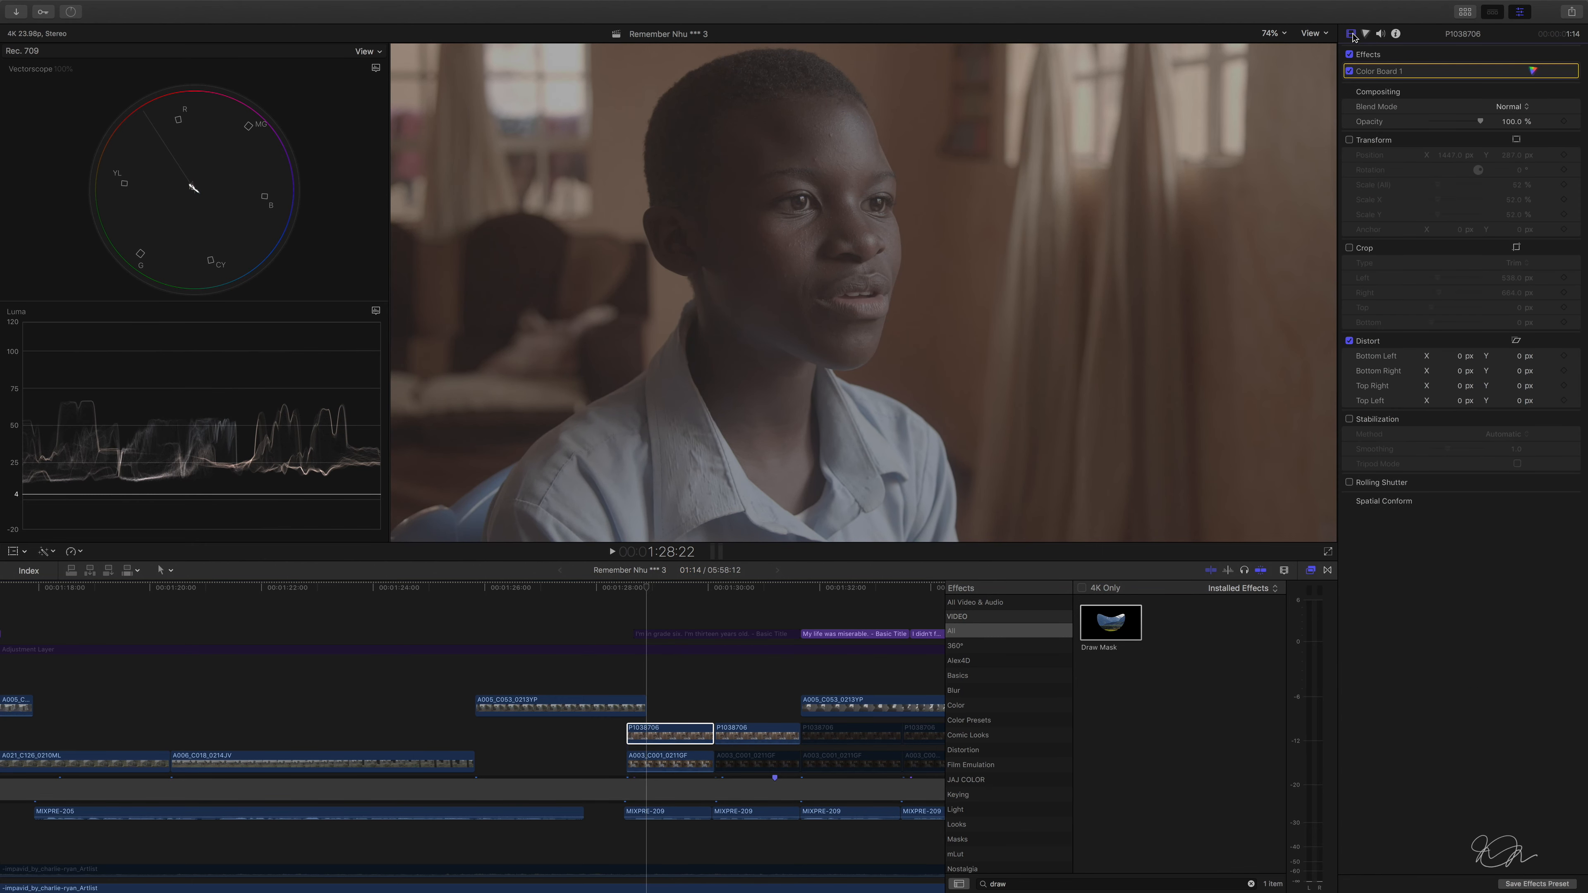
click(1349, 140)
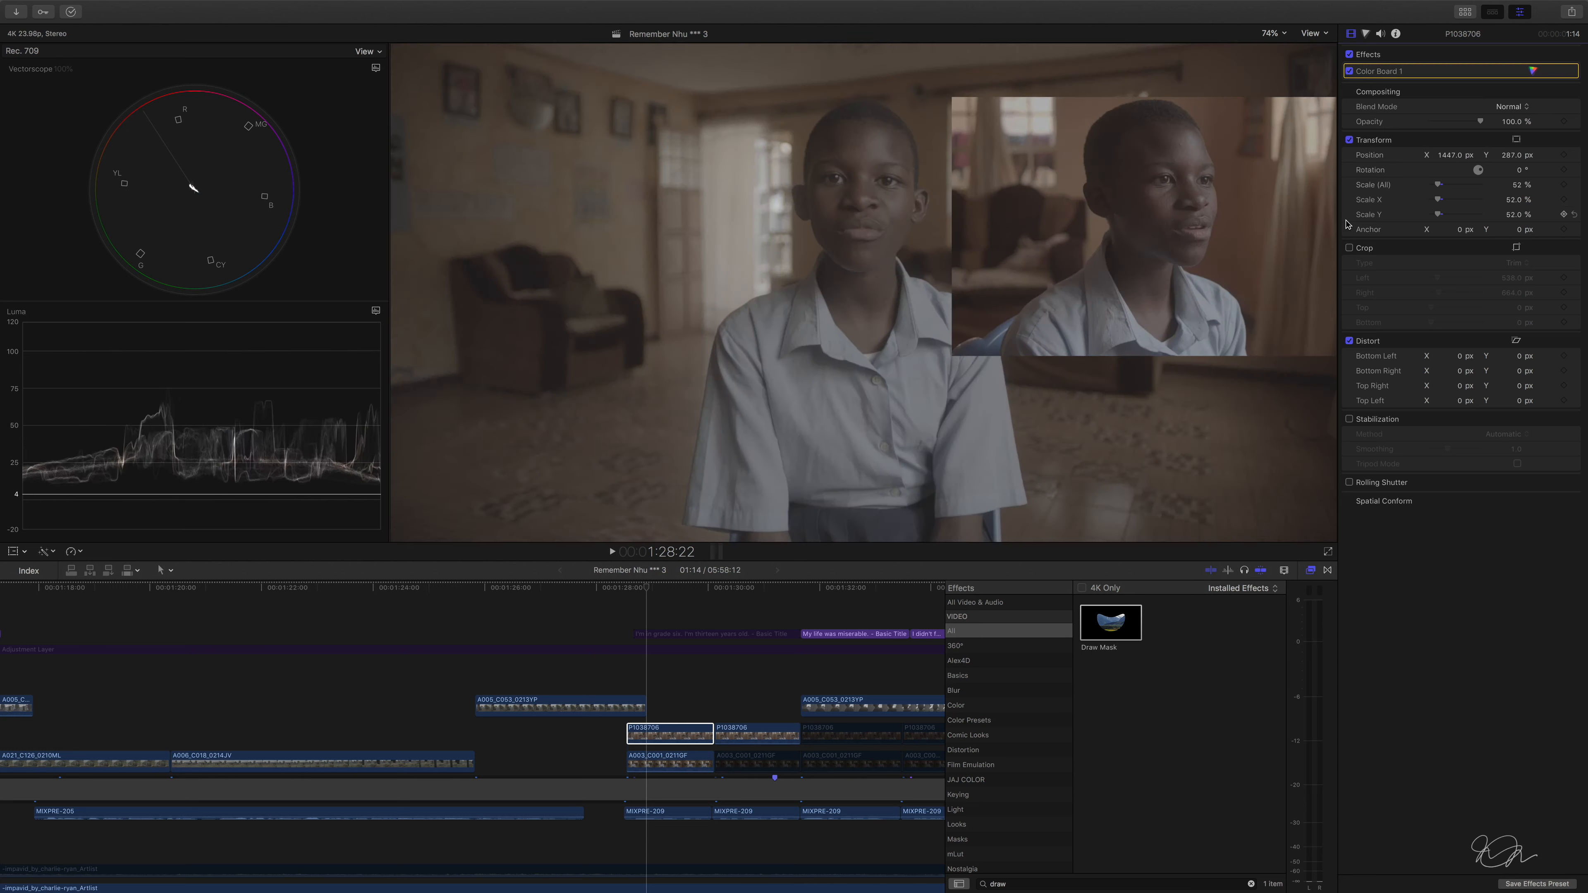
click(1349, 248)
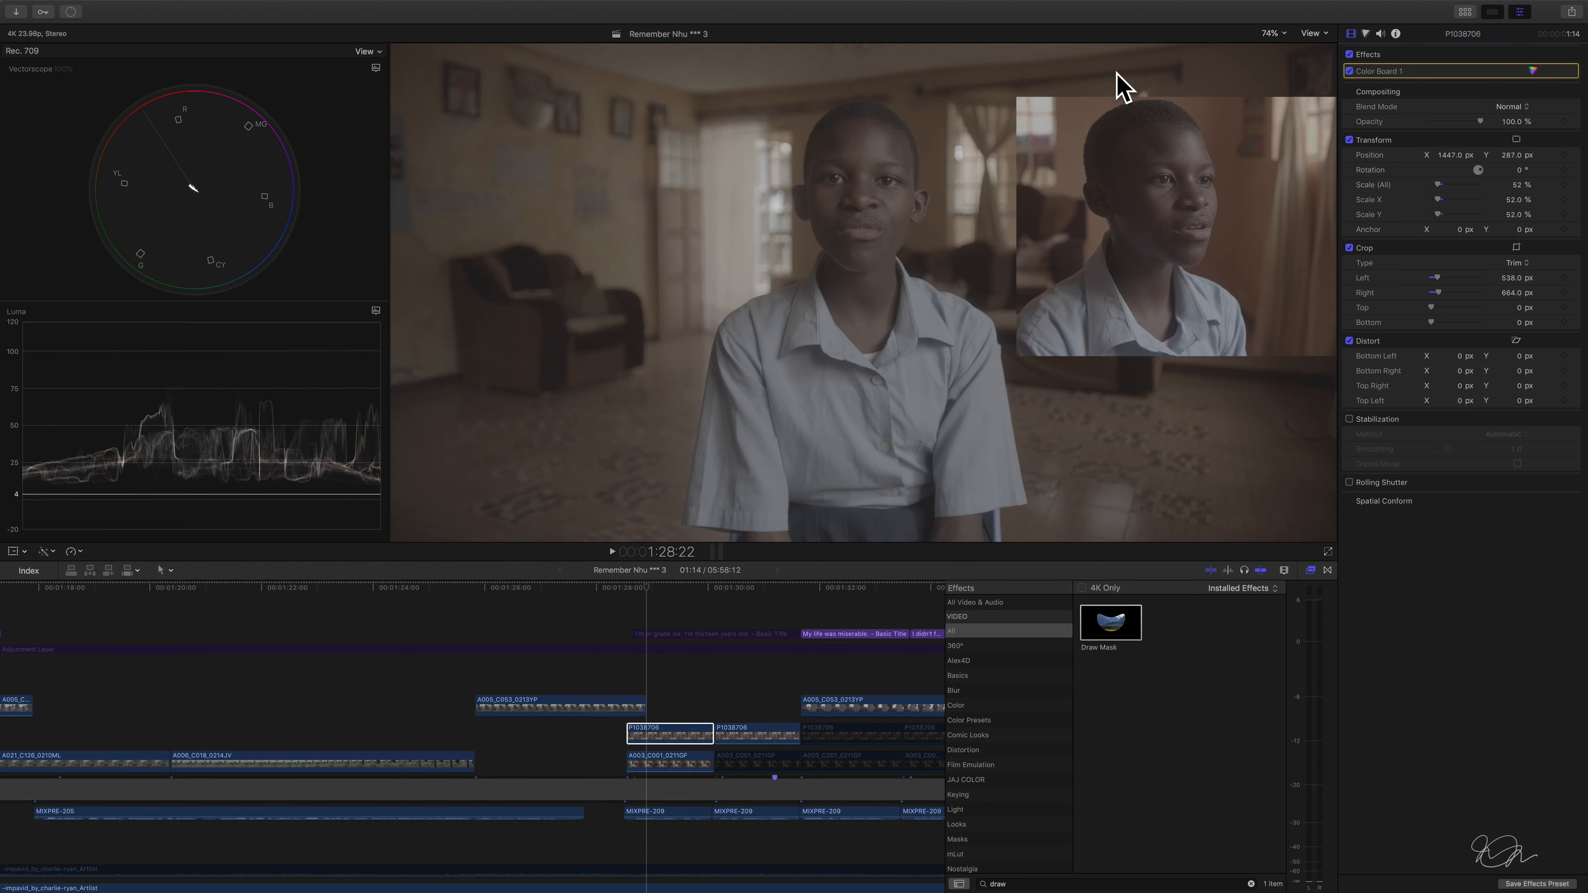
click(1274, 33)
click(1283, 97)
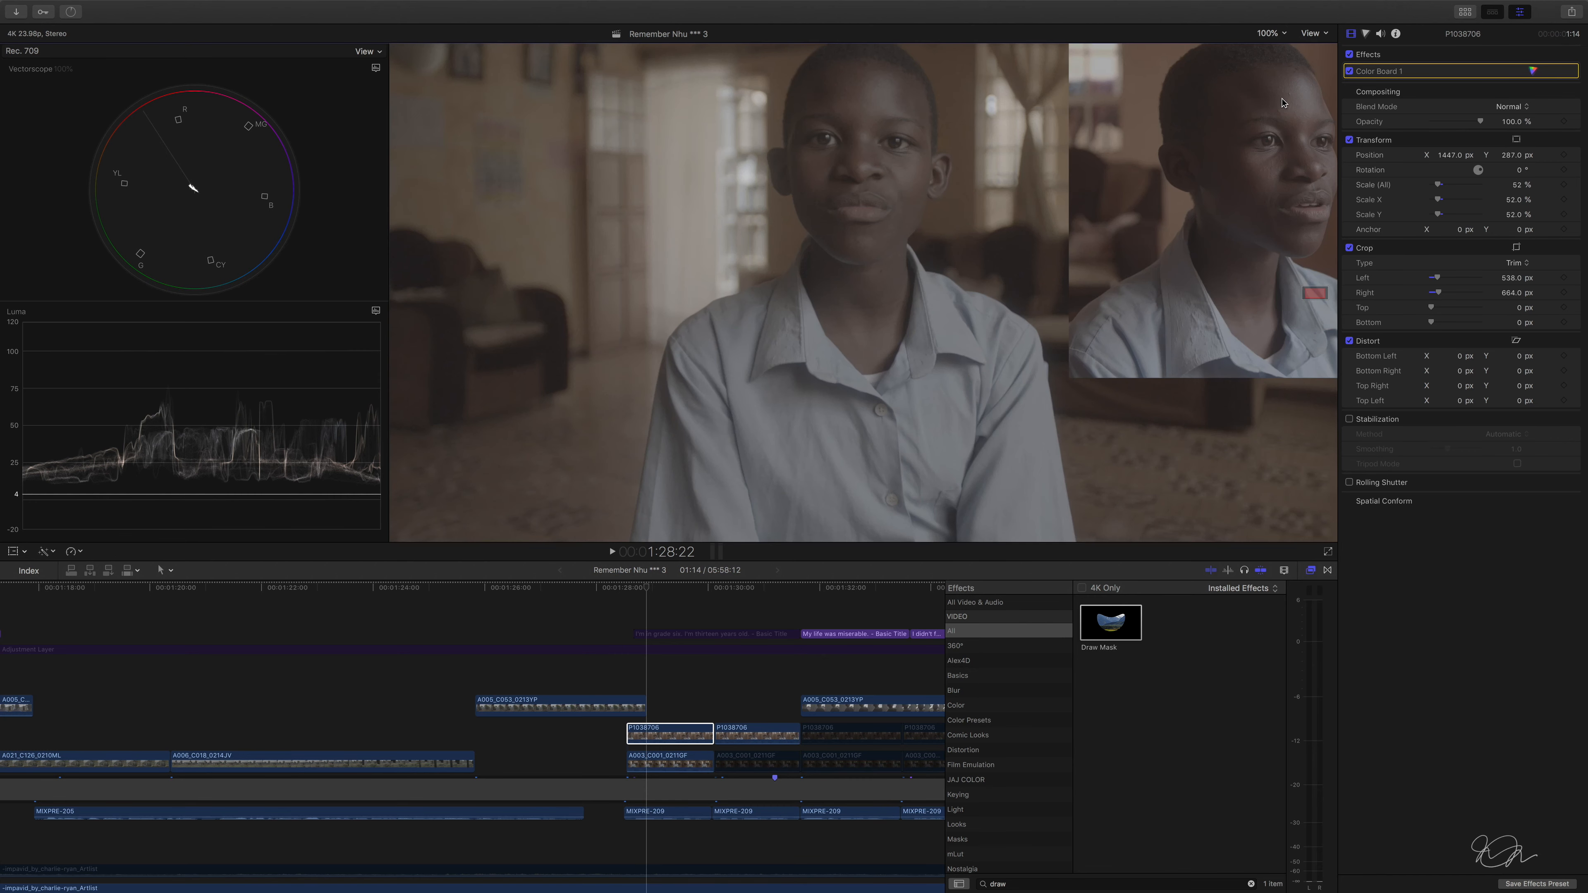
drag(1315, 289, 1322, 292)
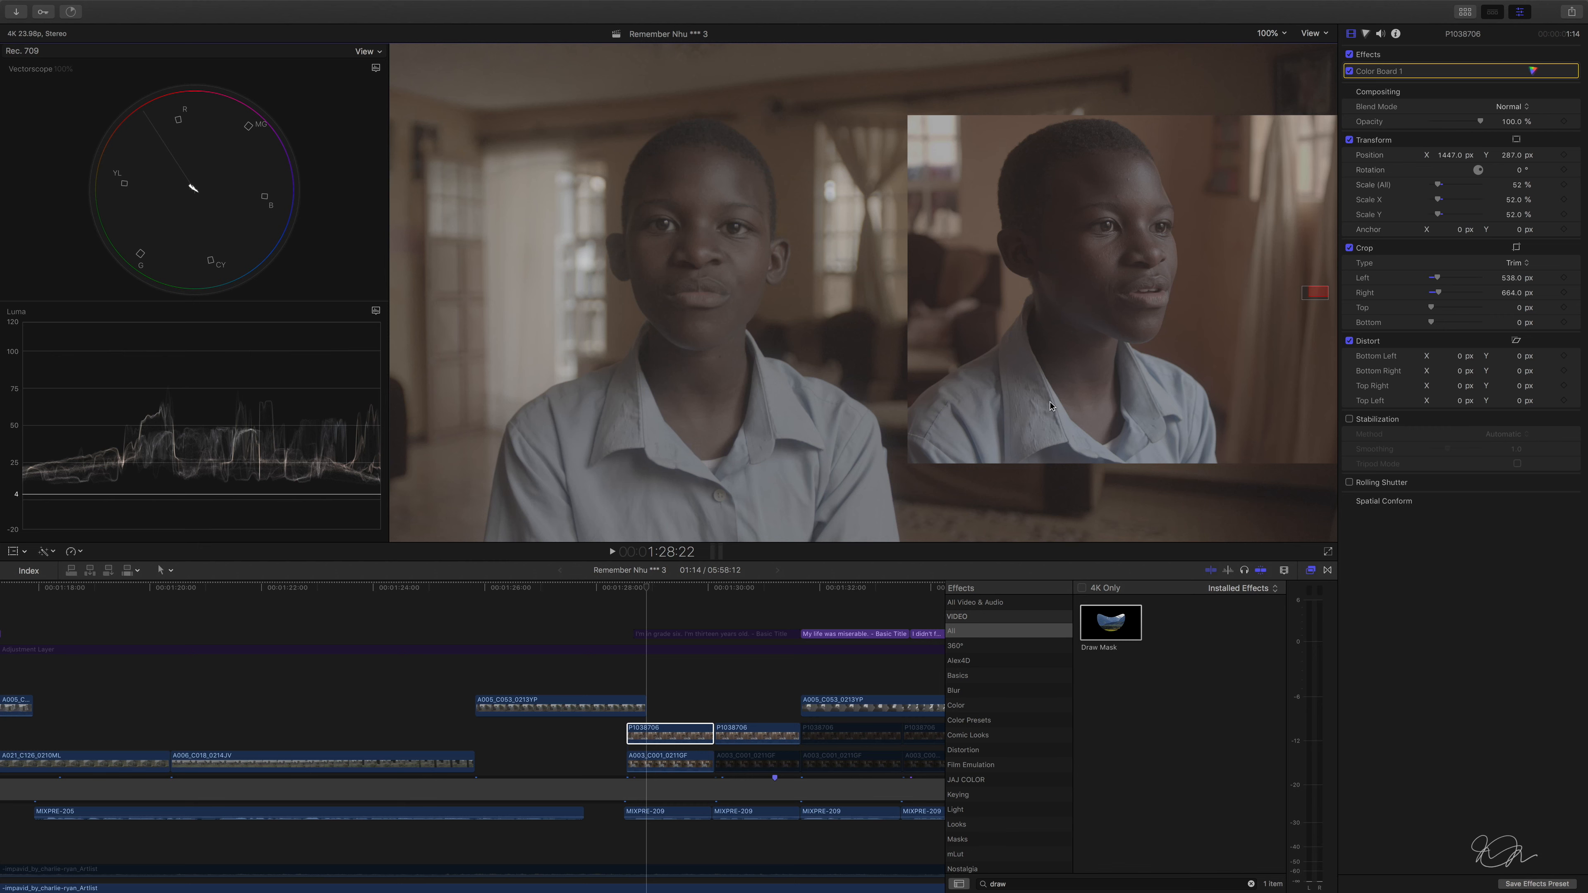
Enable the adjustment layer's grade and check the RED clip beneath with its effects off and on
click(670, 653)
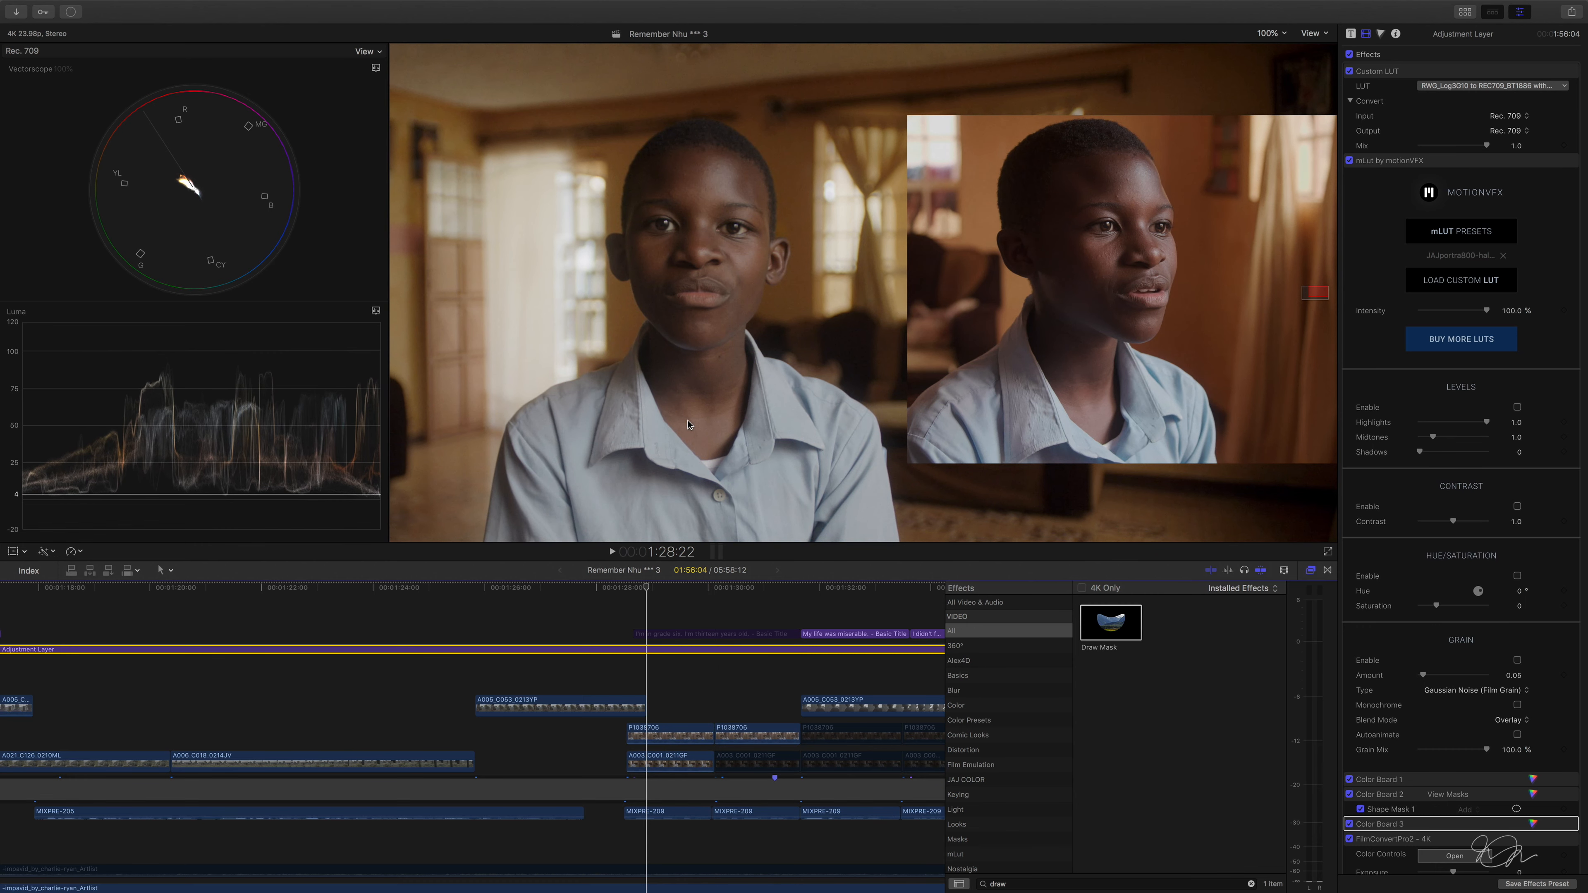
click(665, 762)
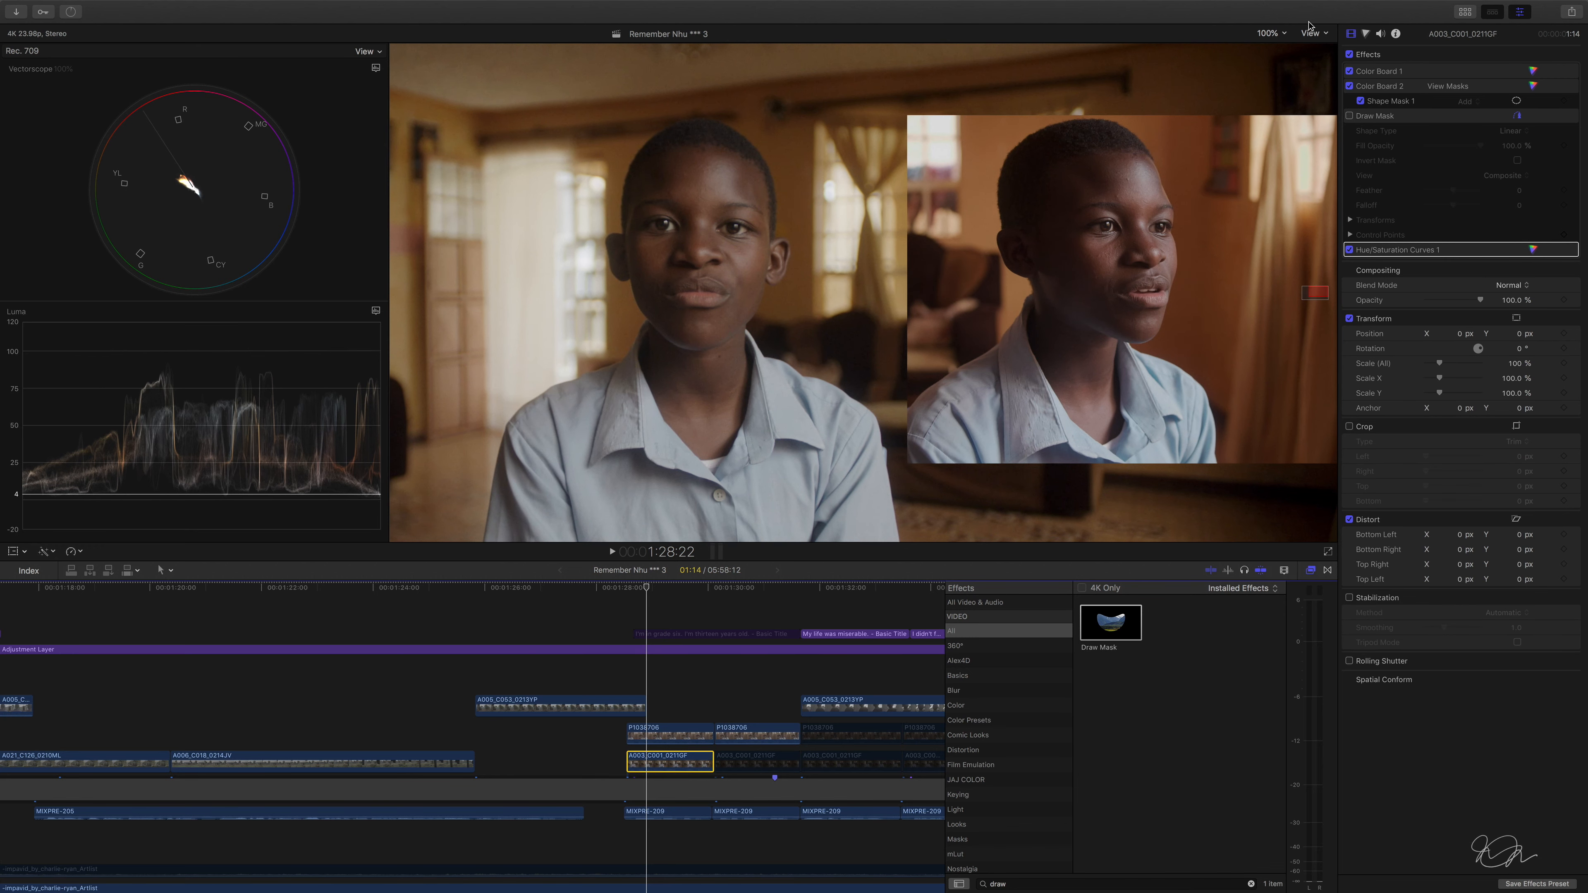
click(1349, 54)
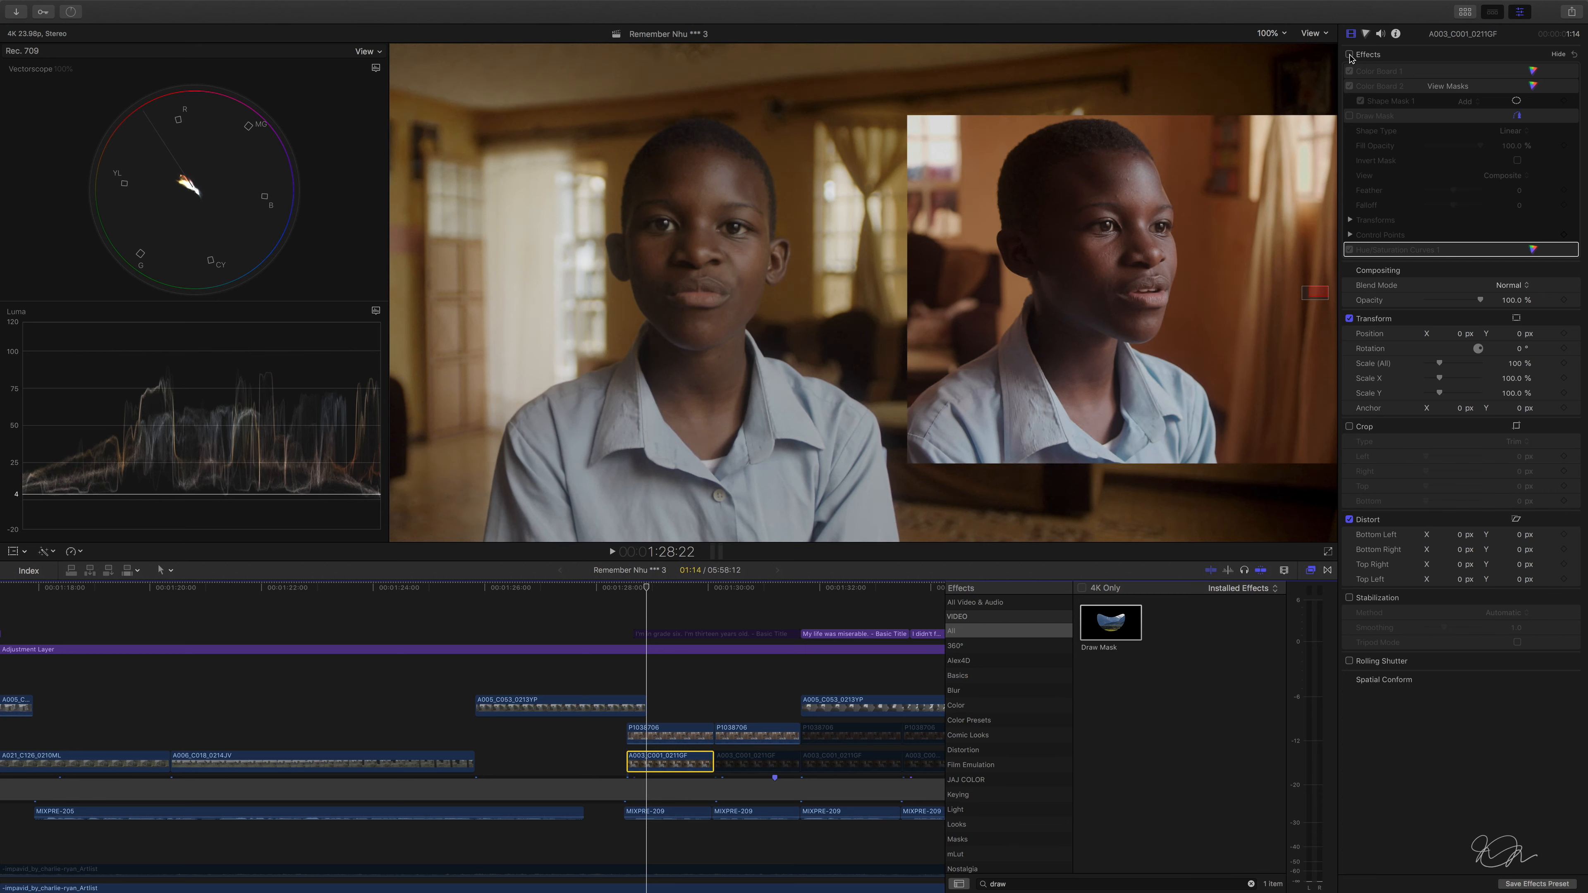
click(1349, 54)
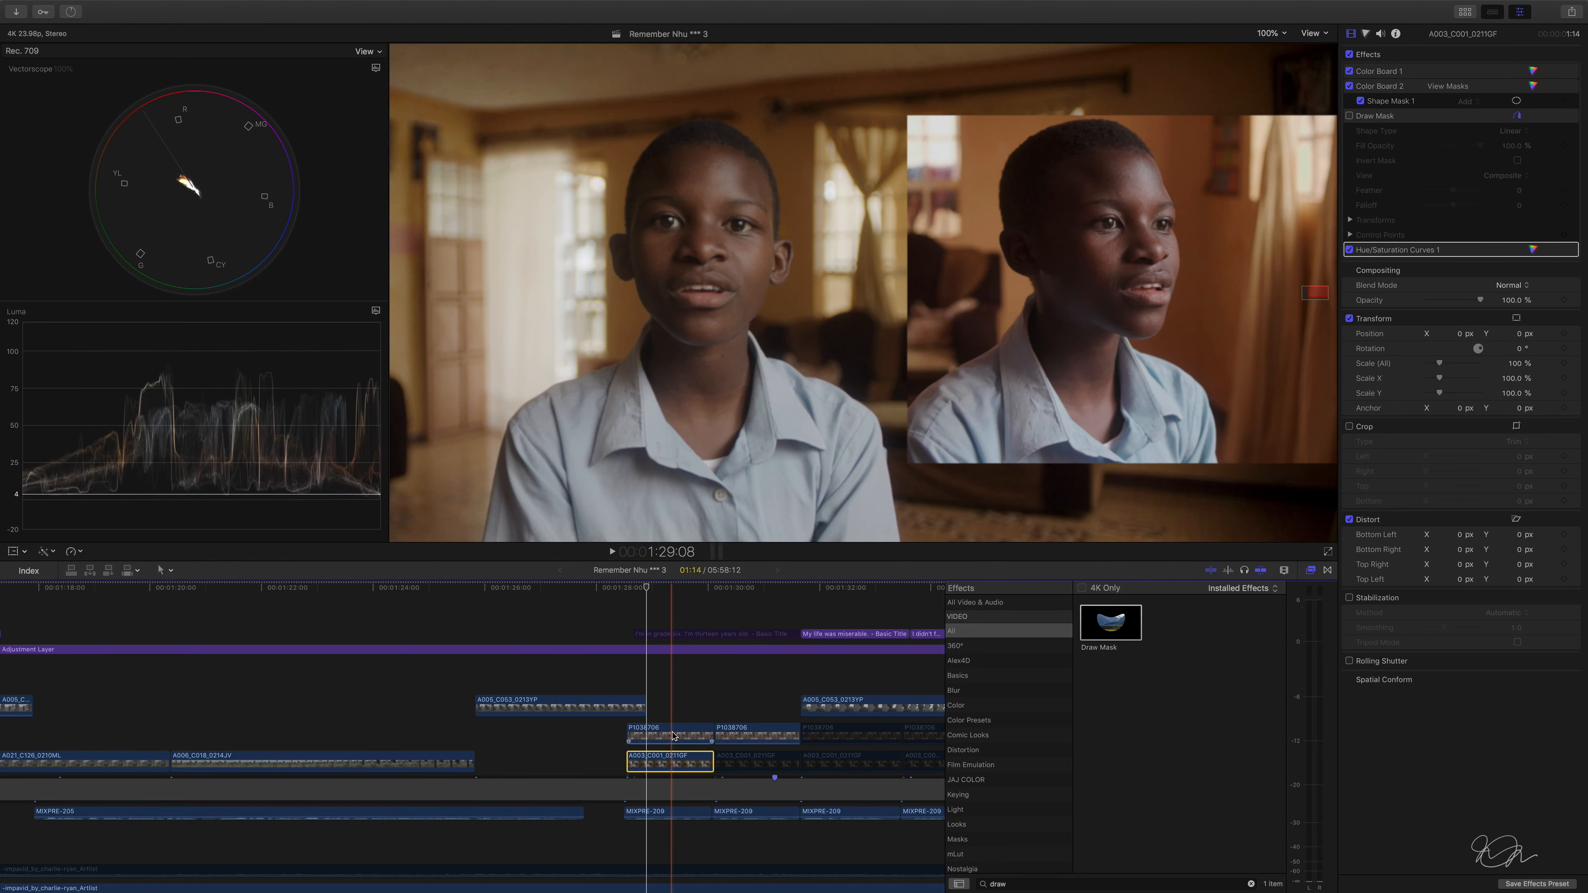
Turn off the Color Board 1 correction on clip P1038706 and delete it
click(675, 731)
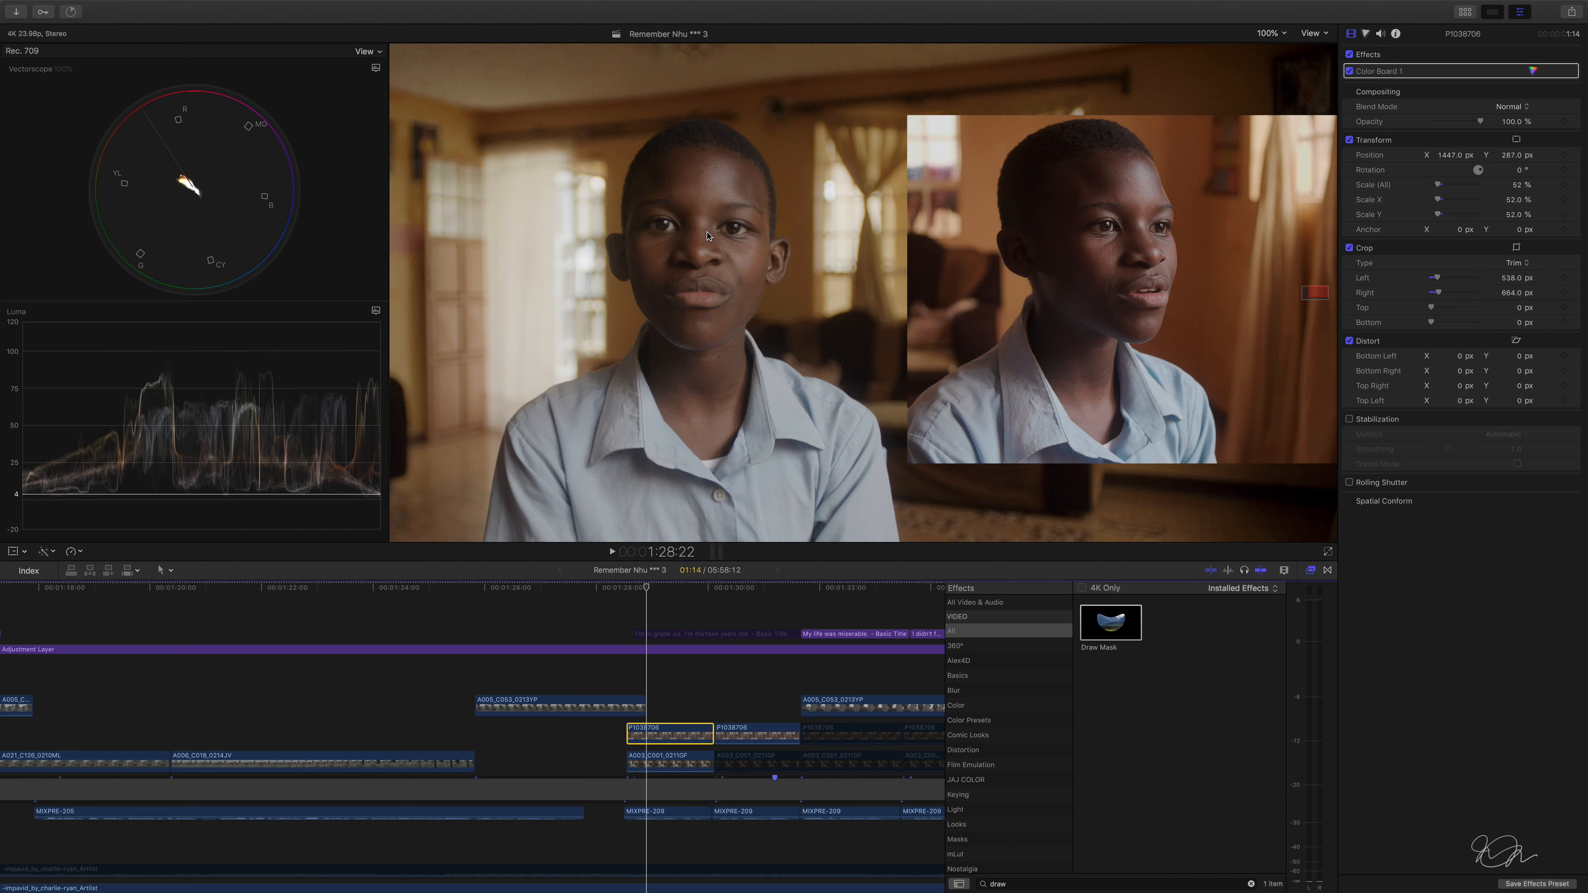
click(1349, 71)
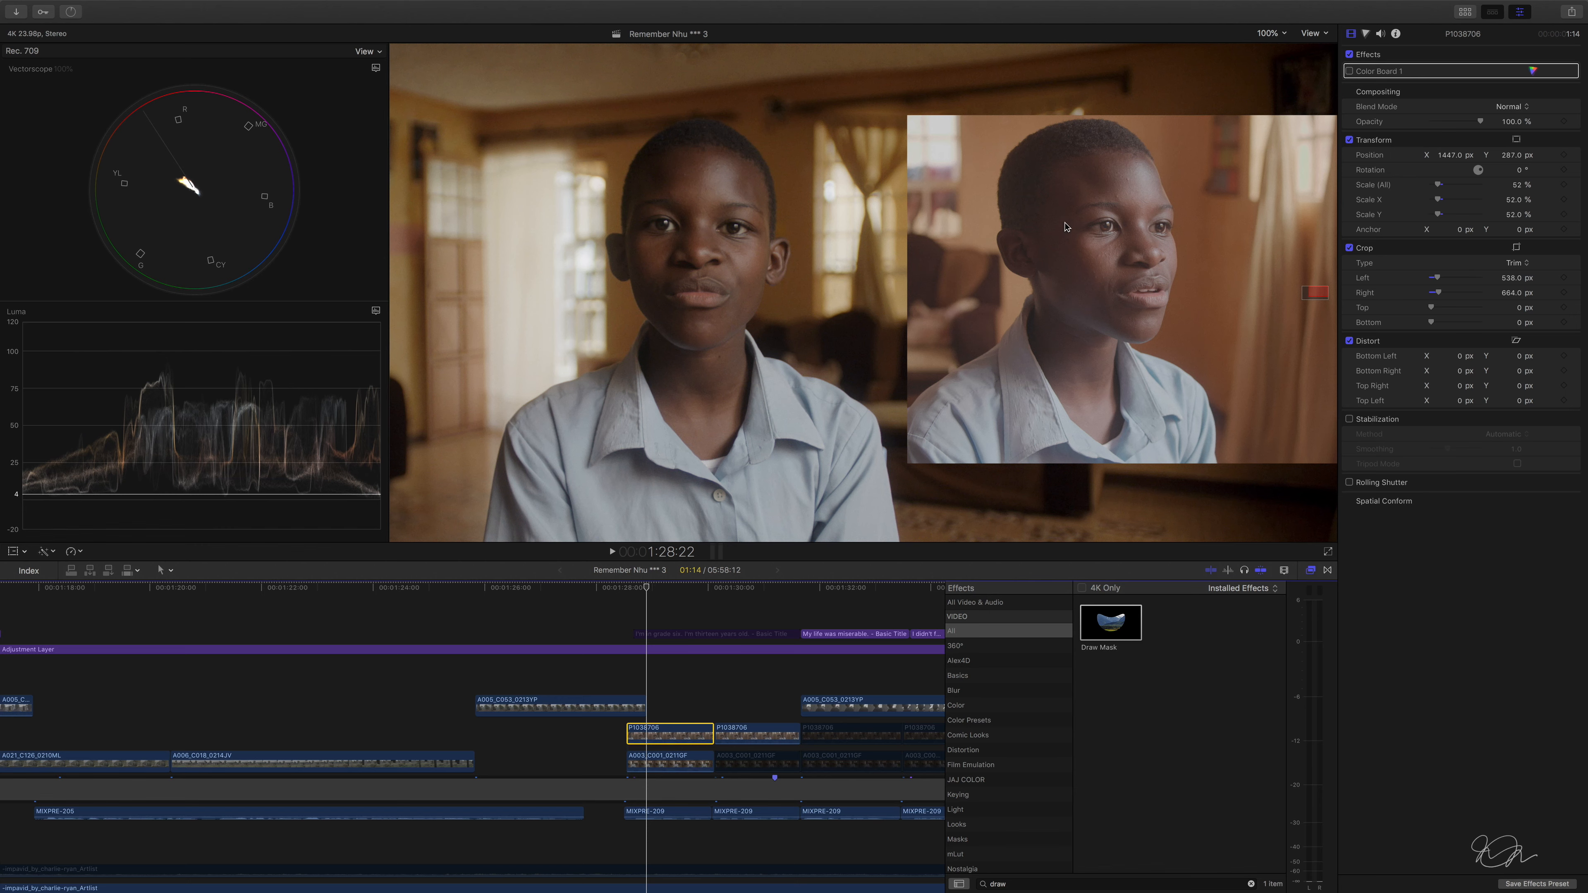
click(1463, 73)
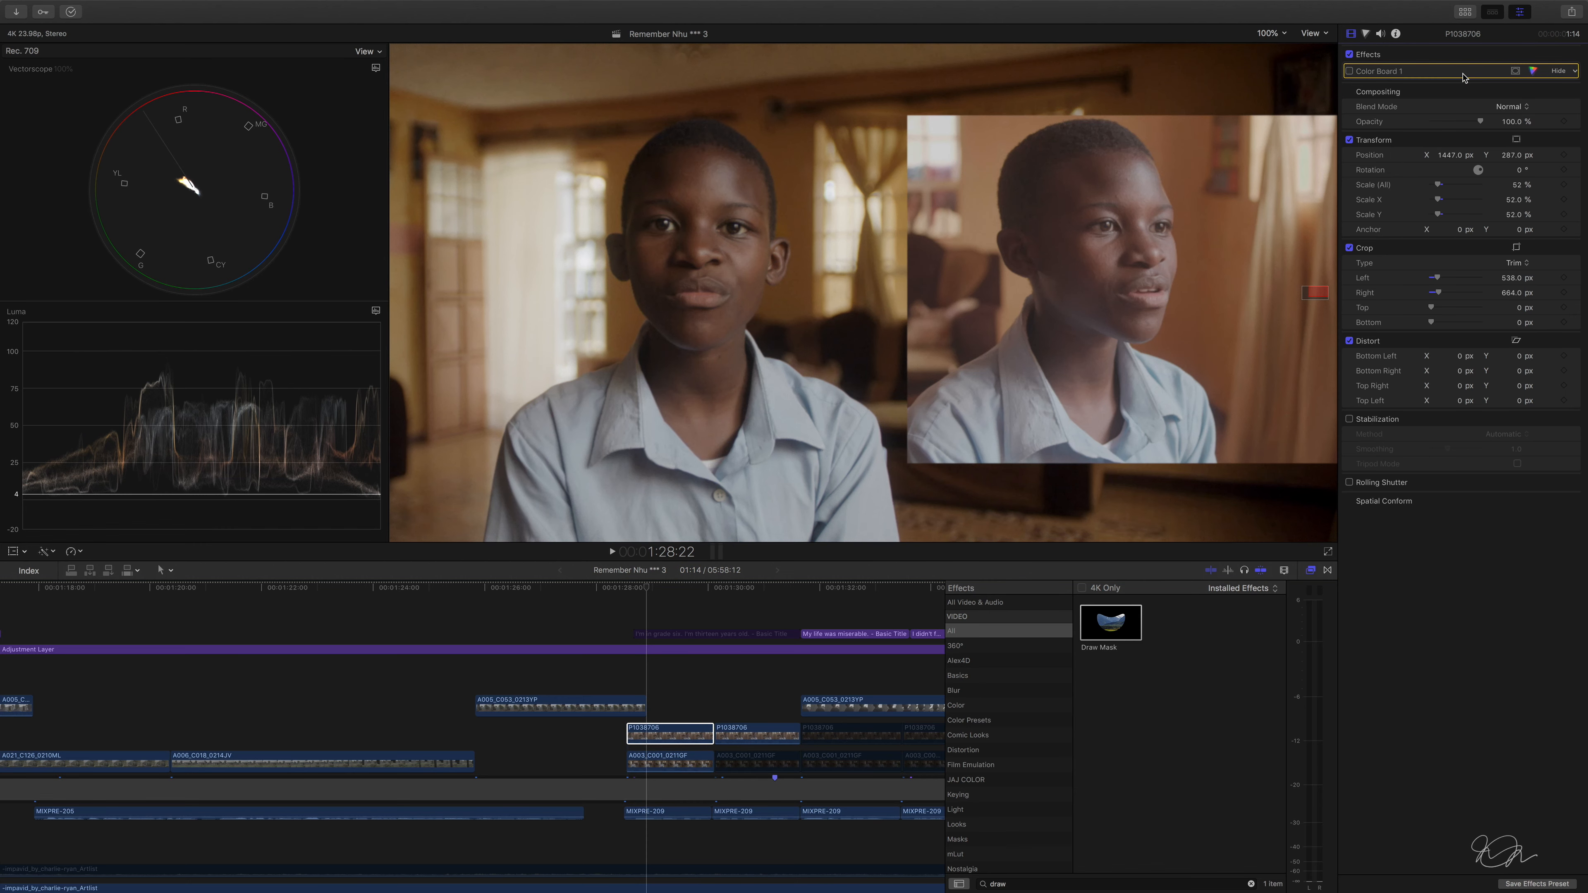
key(Delete)
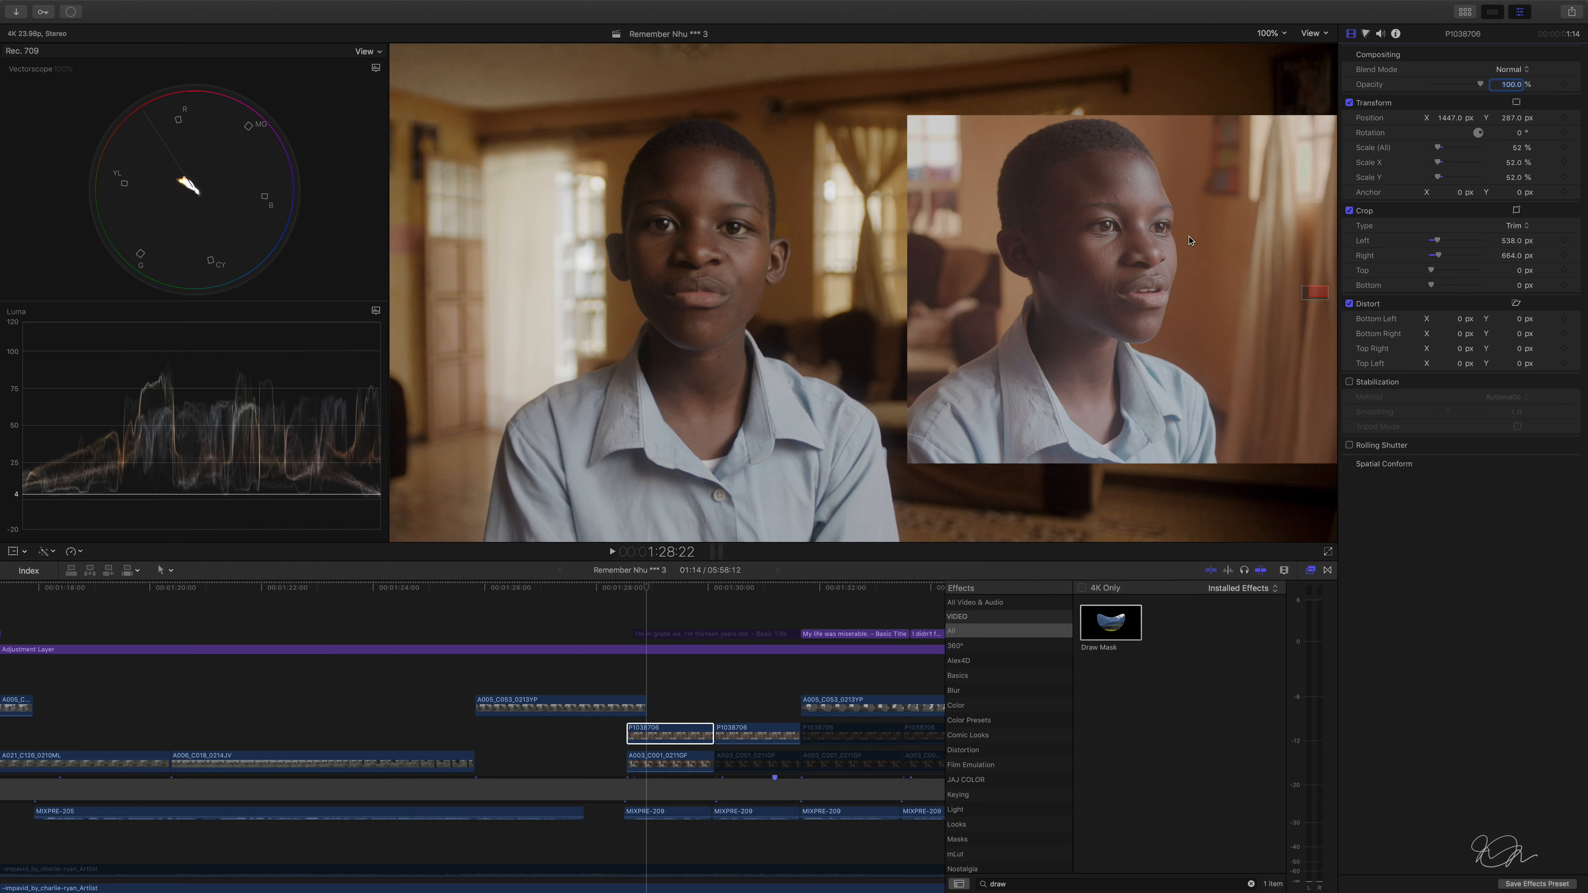
Add a Color Board exposure correction to clip P1038706 with midtones -22%, shadows -7% and highlights 16%
key(super+6)
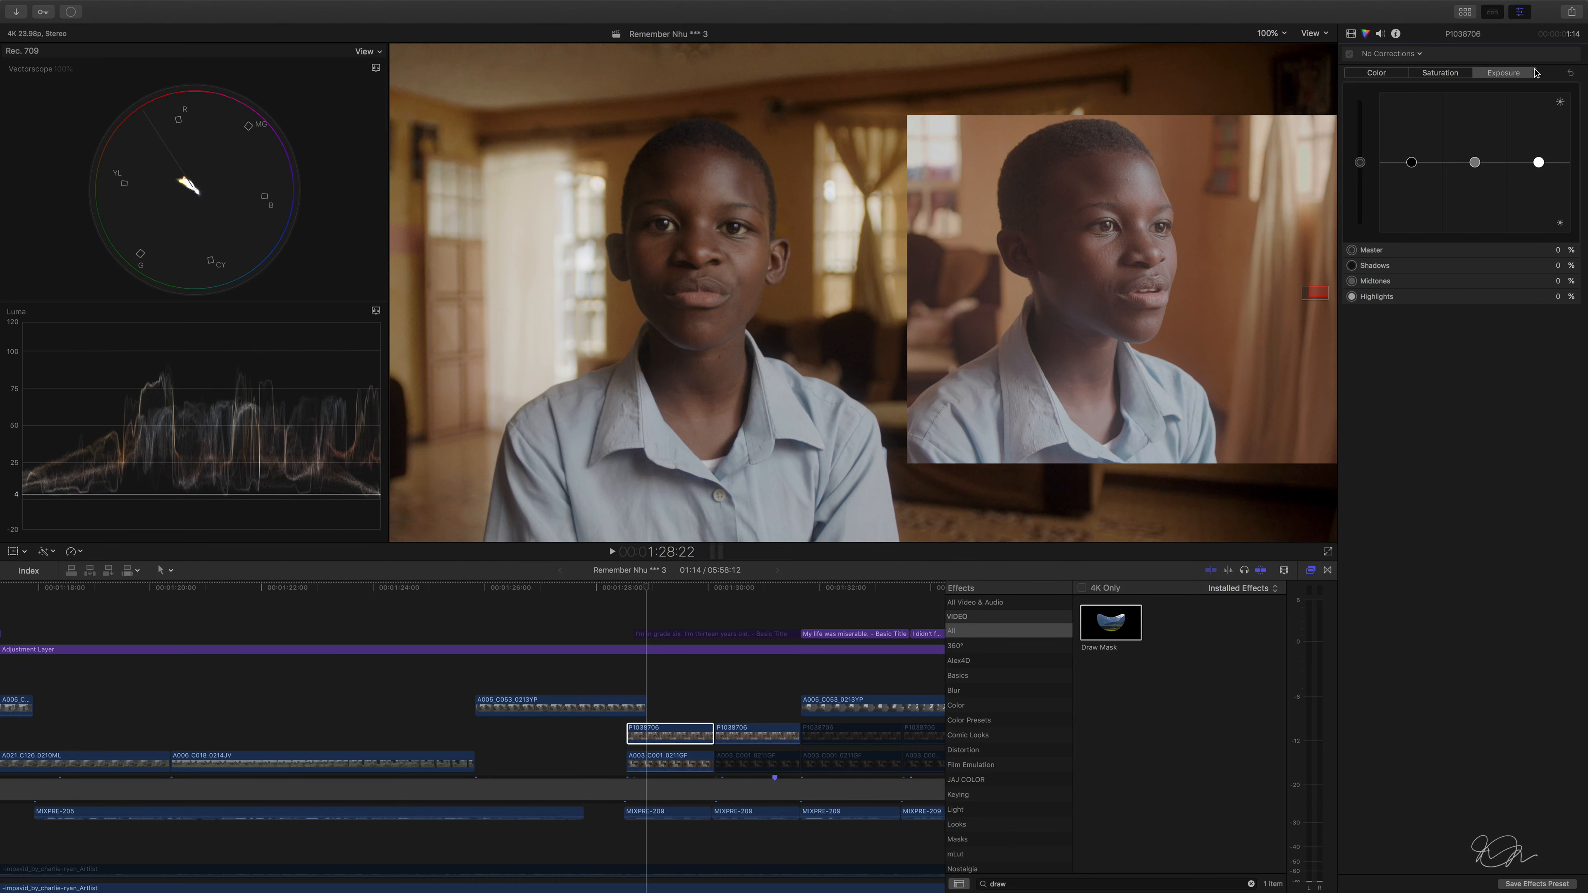
drag(1475, 164, 1474, 178)
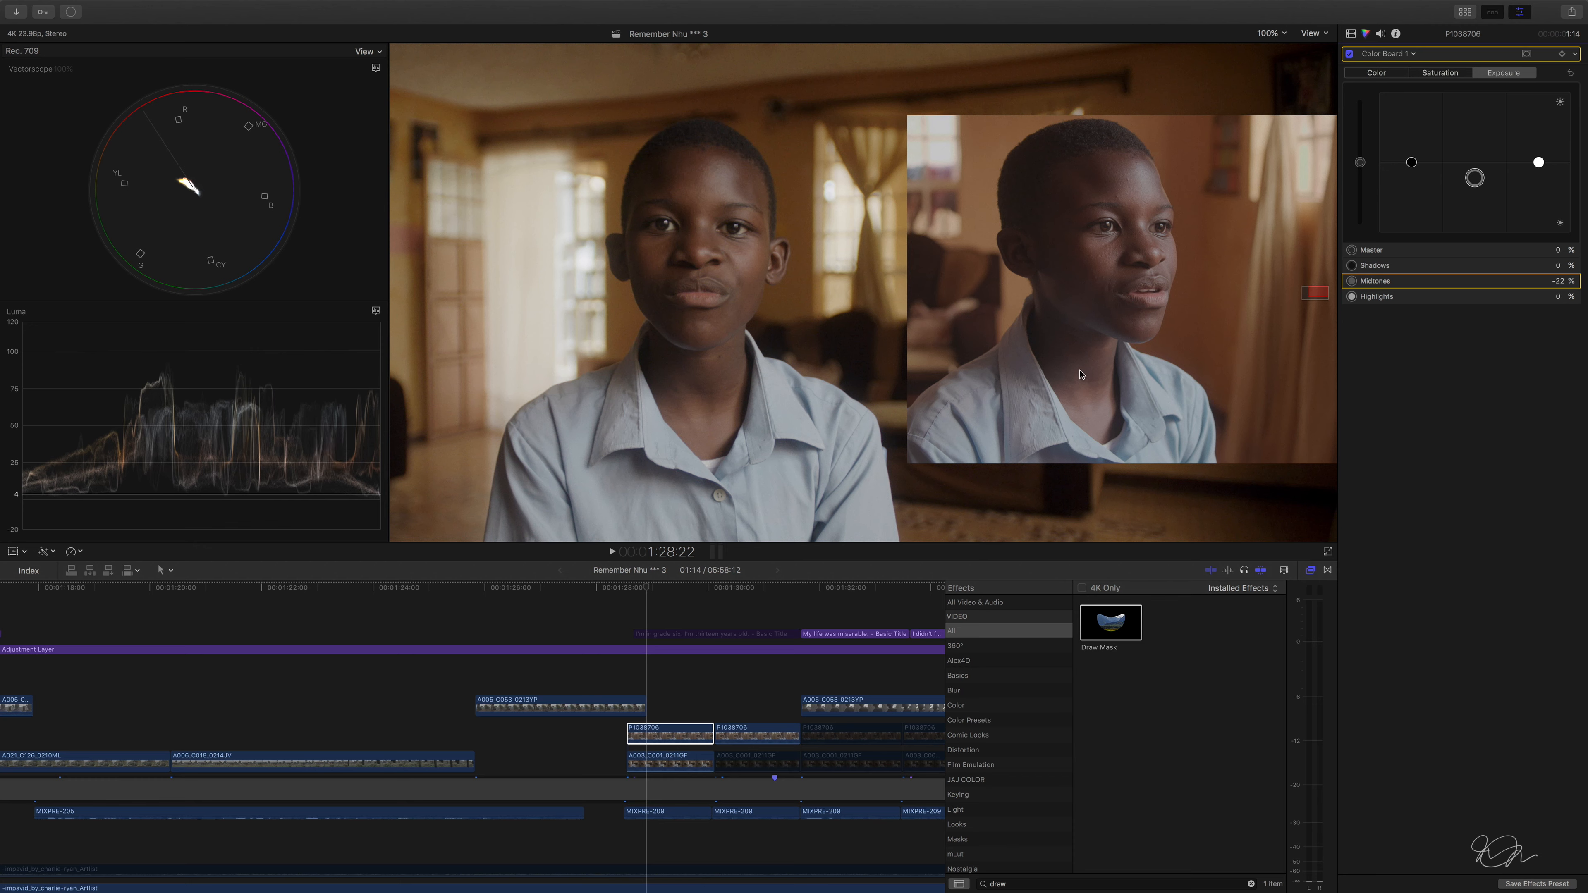
drag(1412, 164, 1412, 167)
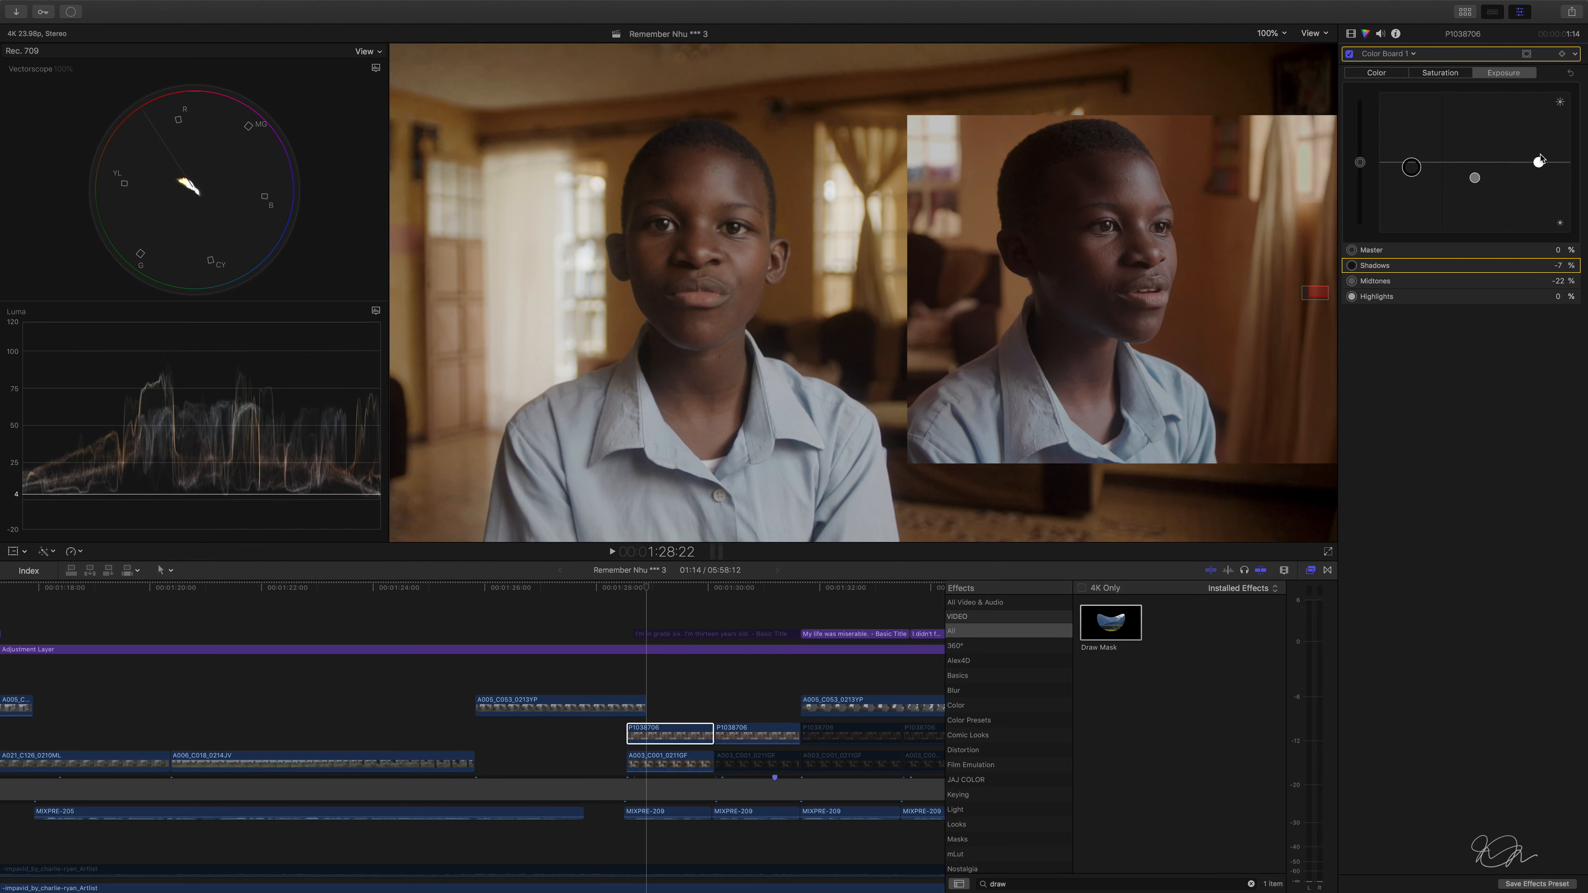
drag(1540, 164, 1539, 151)
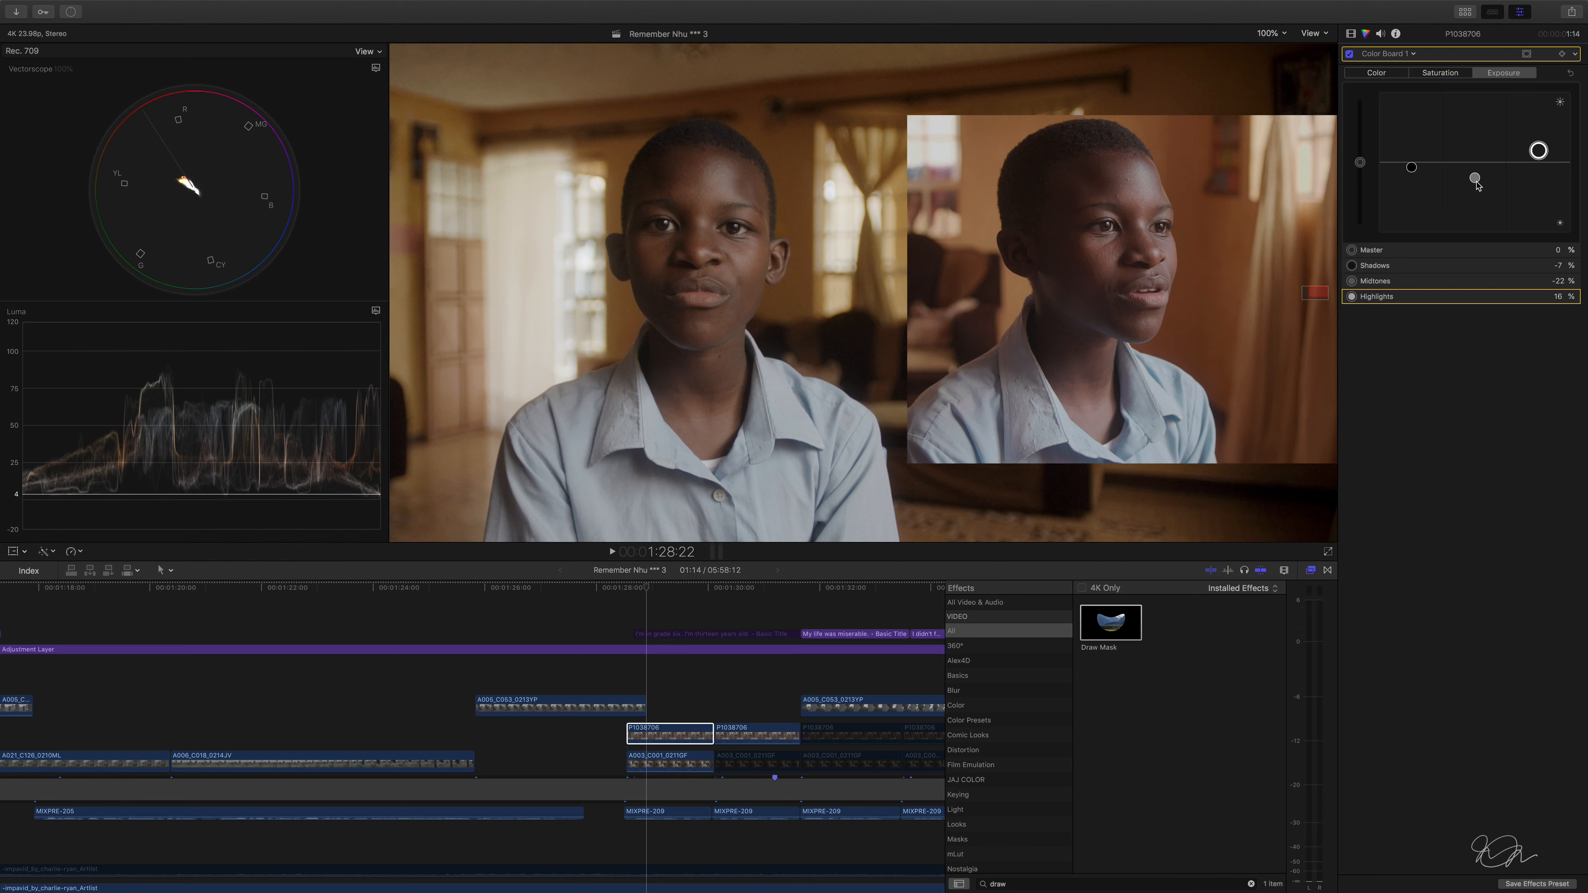
Refine the Color Board exposure to midtones -28%, shadows -6% and highlights 15%
drag(1475, 179, 1477, 181)
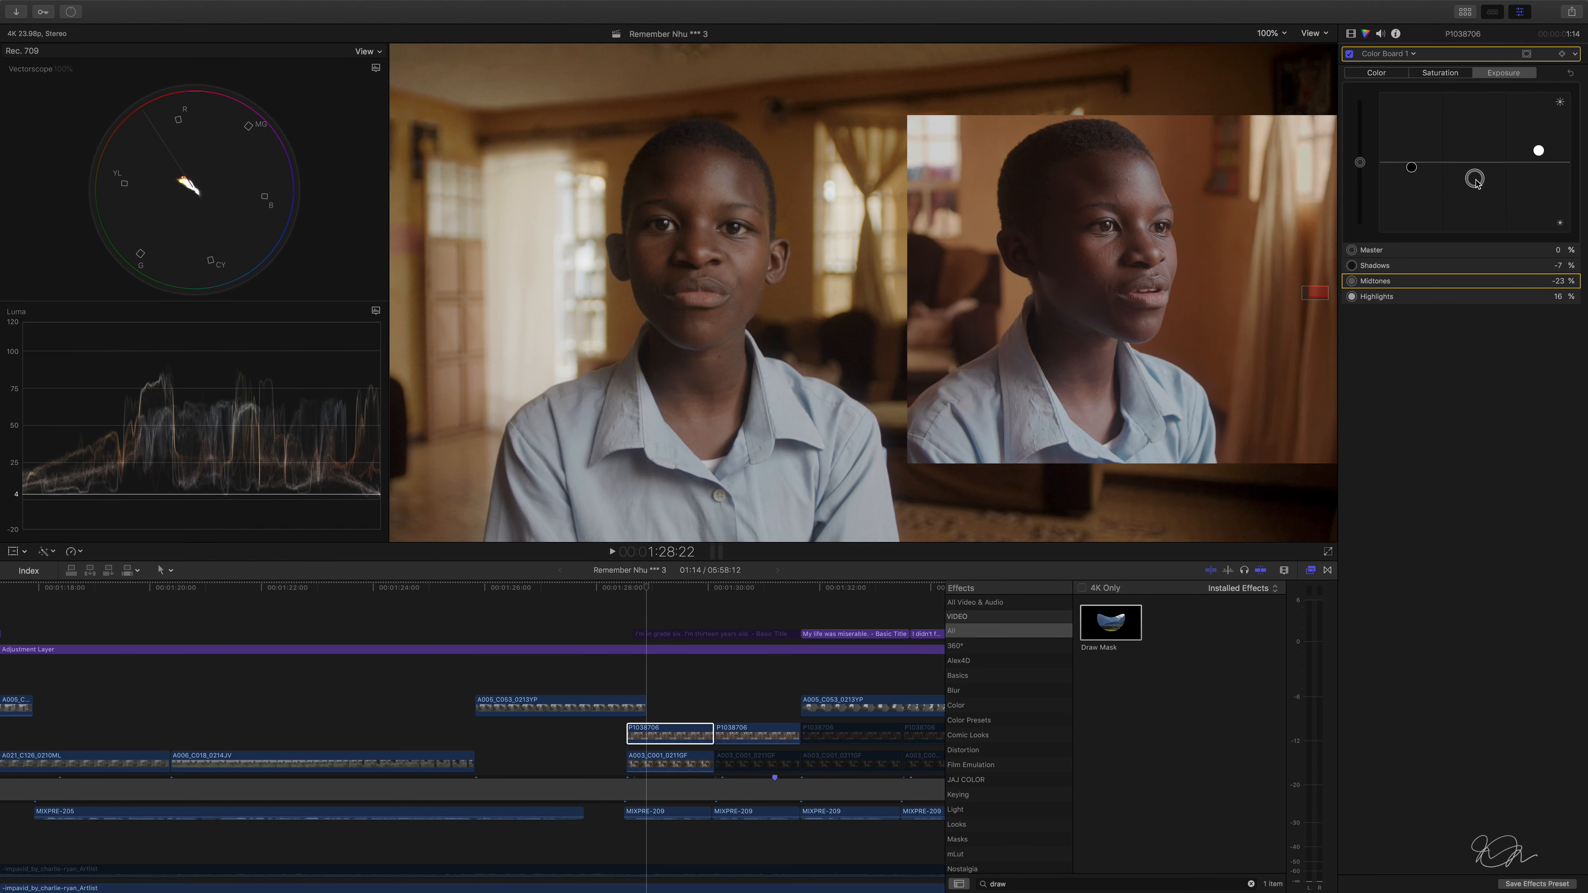
drag(1477, 183, 1413, 170)
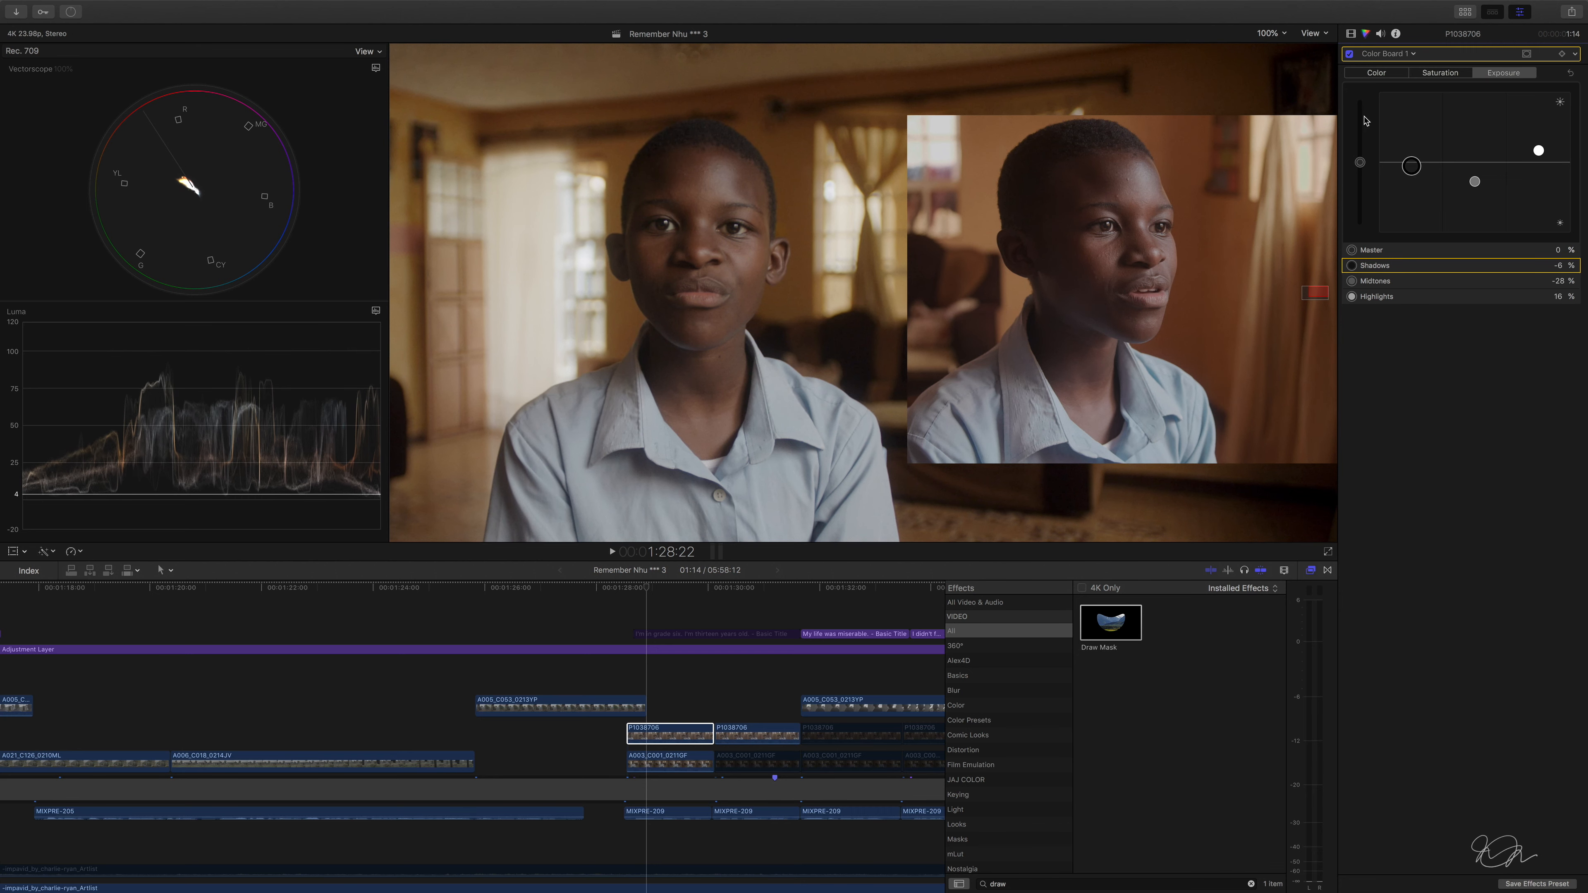
drag(1539, 150, 1538, 152)
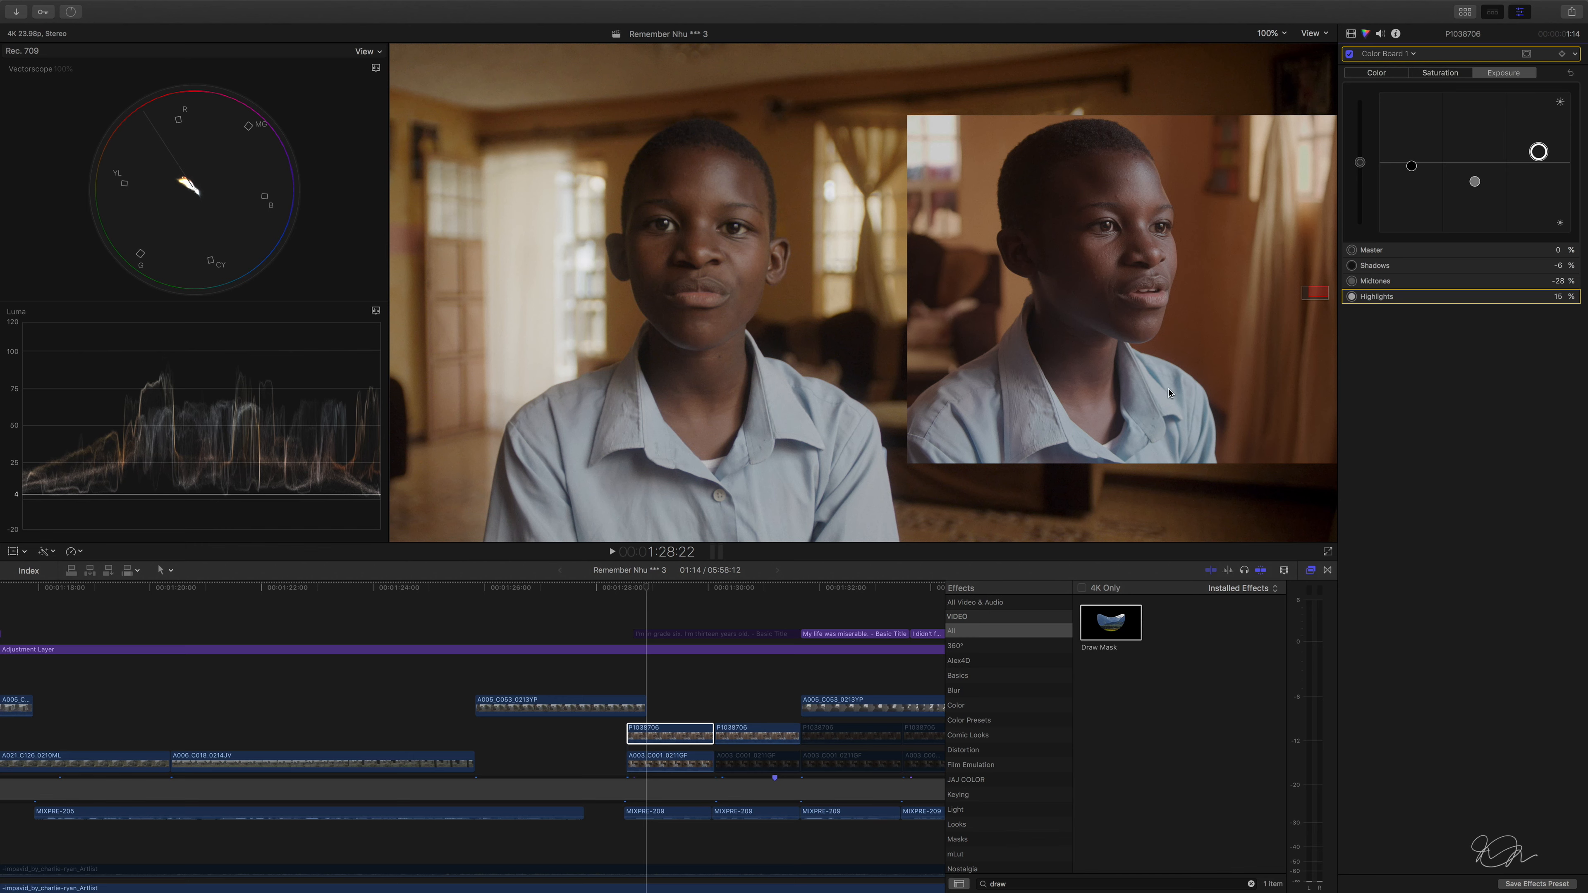
Compare clip P1038706 with its Color Board 1 correction off and on
click(1349, 55)
click(1349, 54)
key(F2)
Enable the existing Linear Draw Mask on clip A003_C001_0211GF and delete the extra Bezier Draw Mask
click(681, 766)
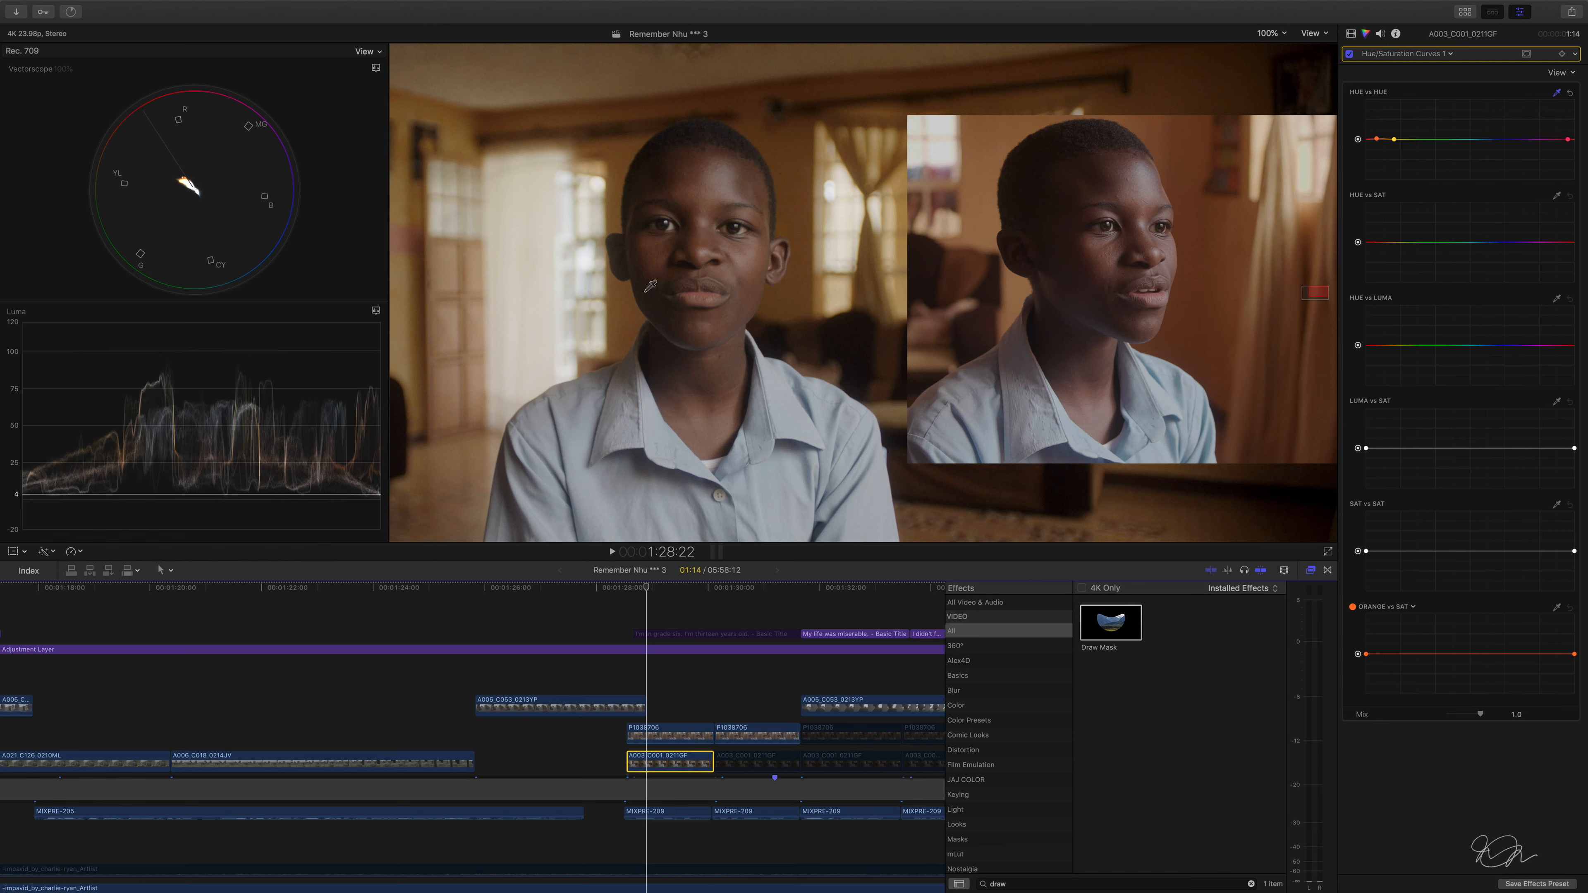
click(1110, 623)
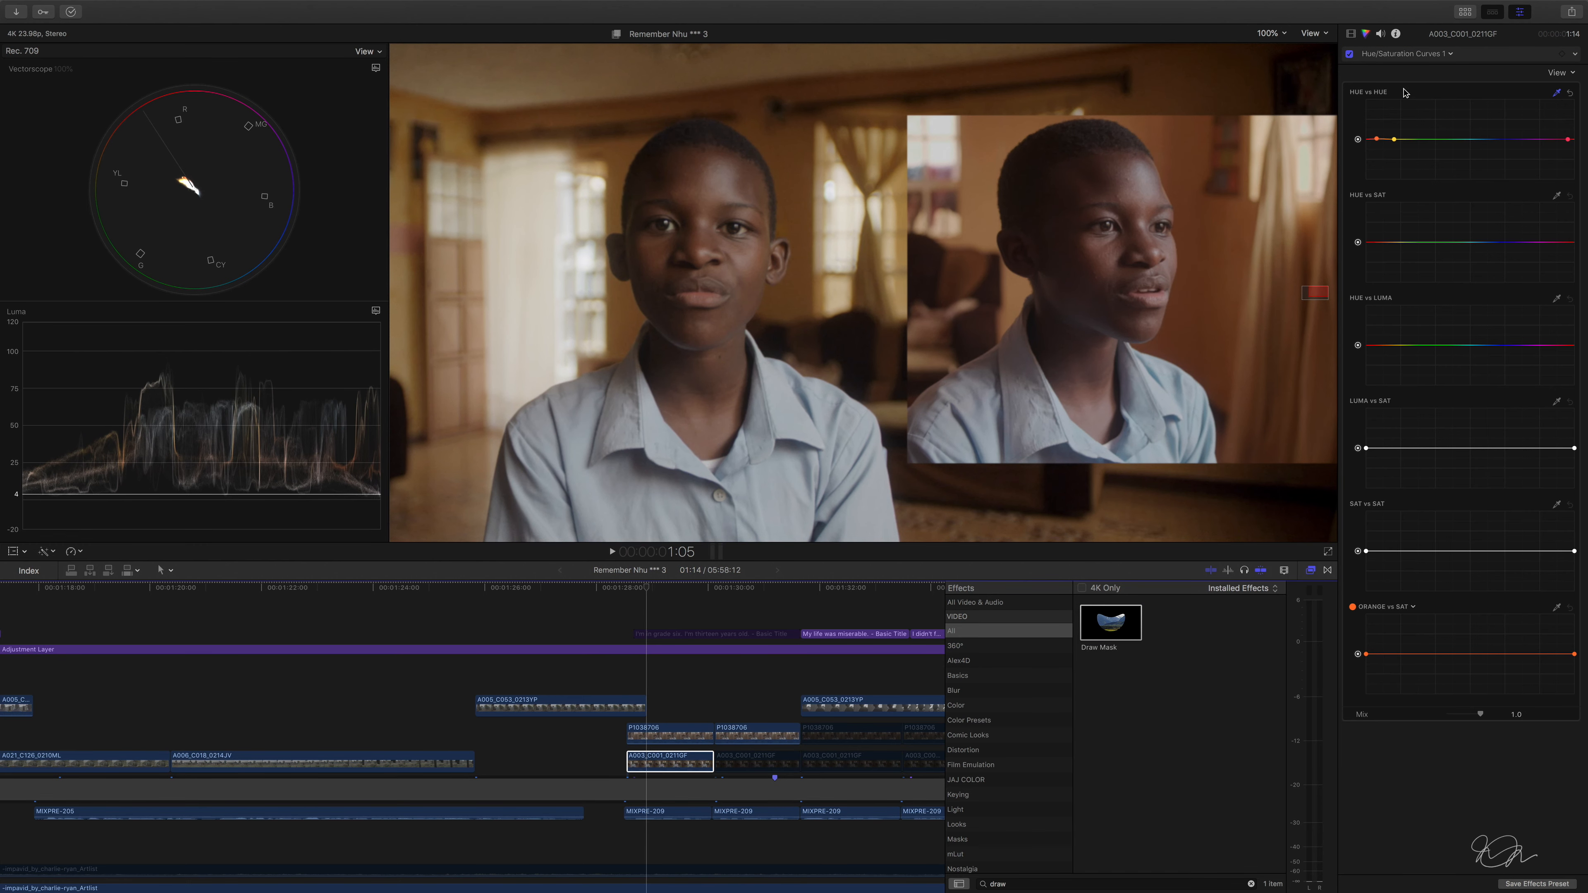
click(1351, 33)
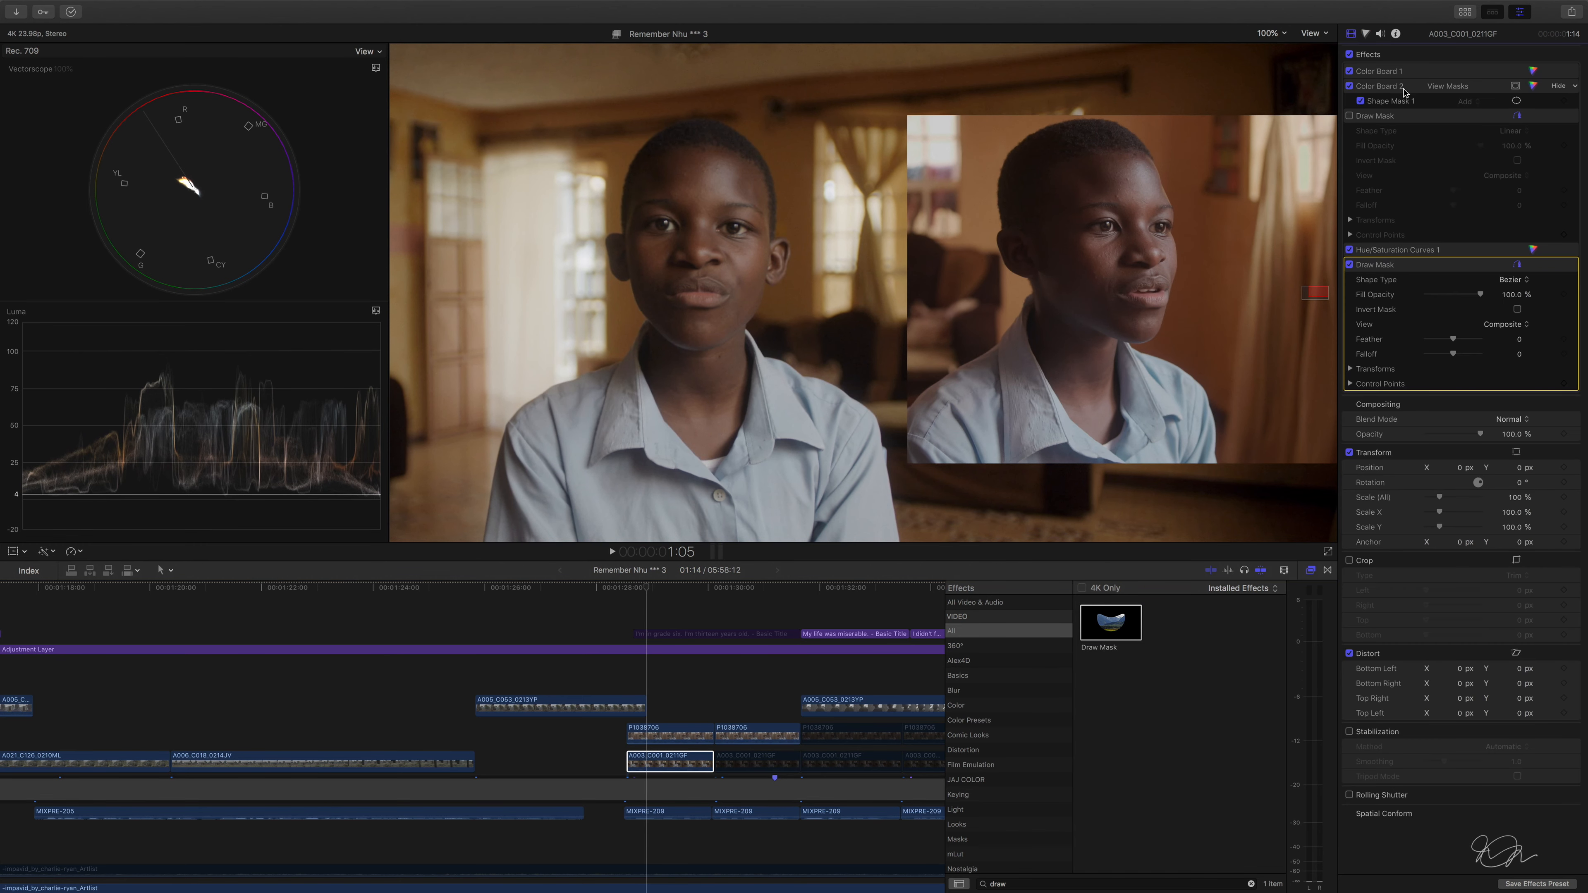
click(1349, 116)
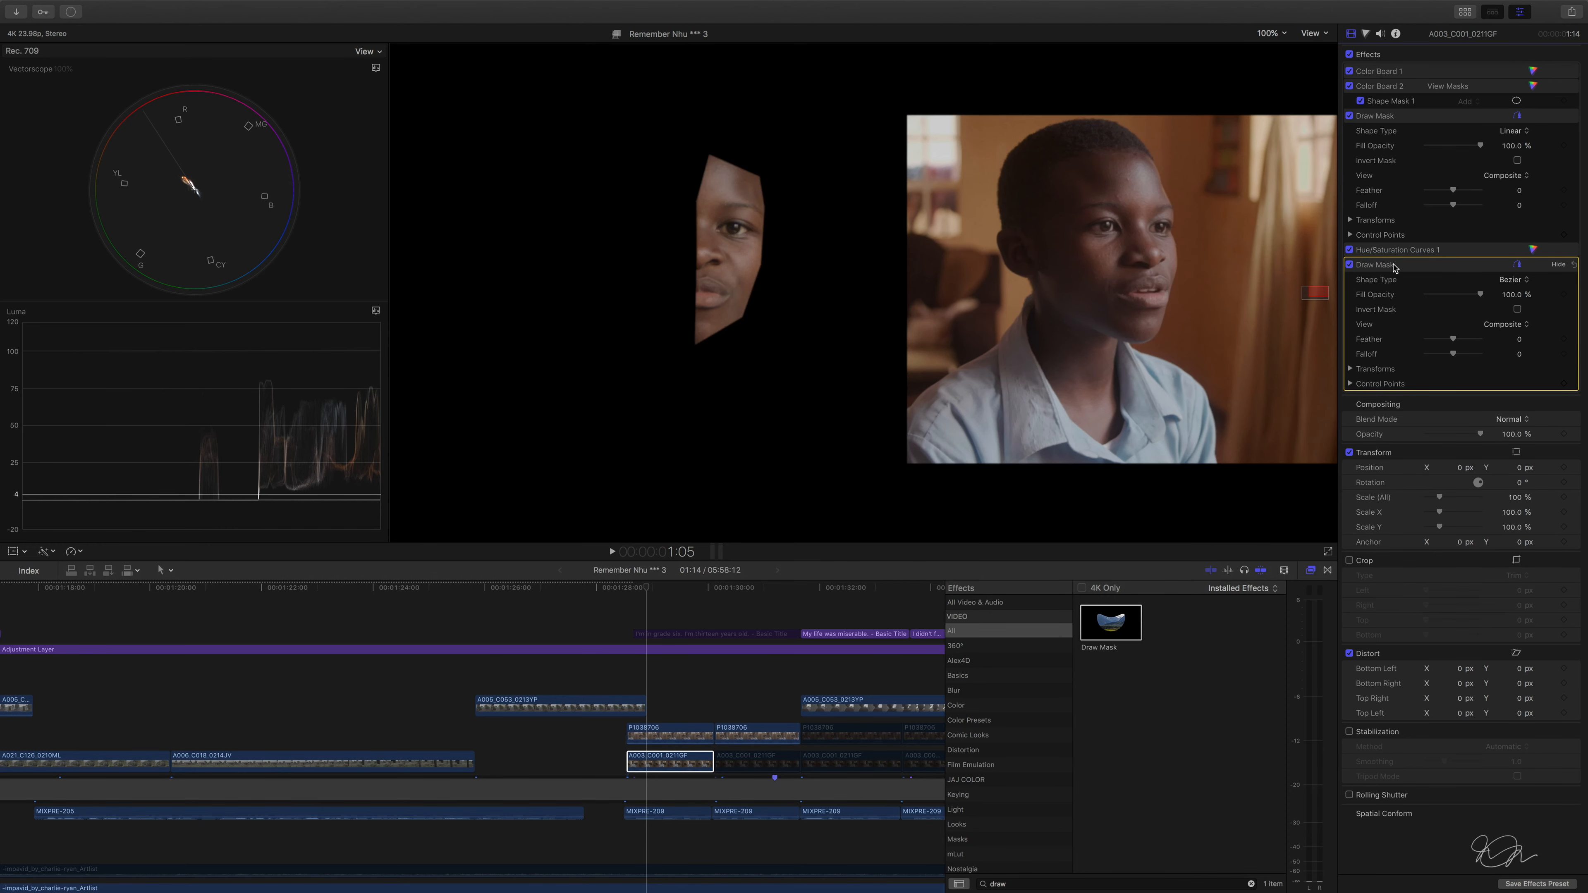
key(Delete)
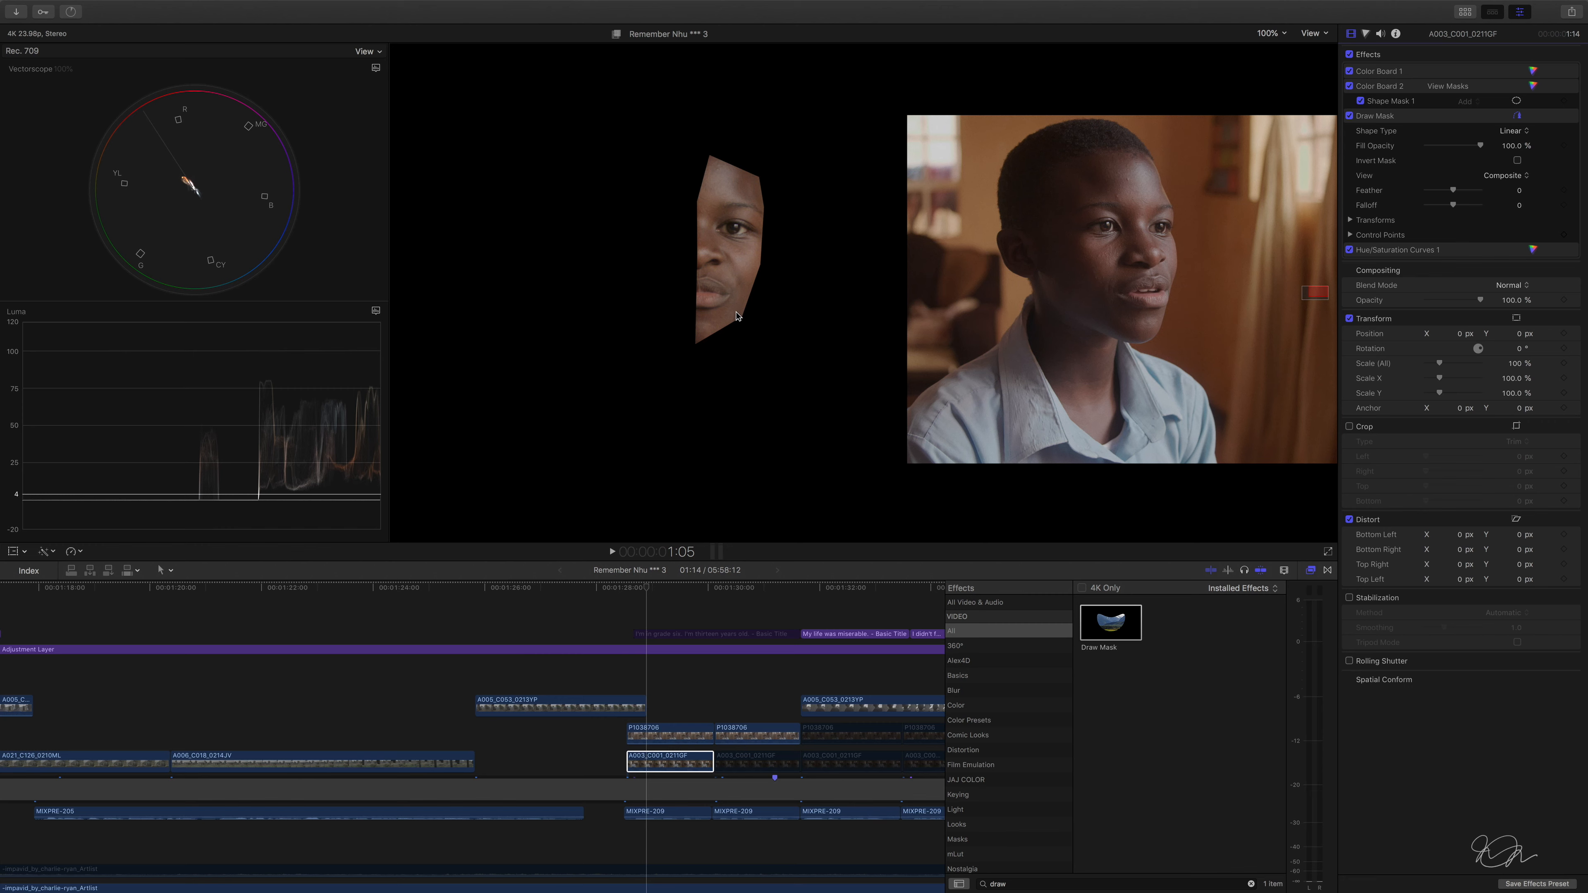
Add a Draw Mask effect to clip P1038706 and set its shape type to Linear
click(666, 733)
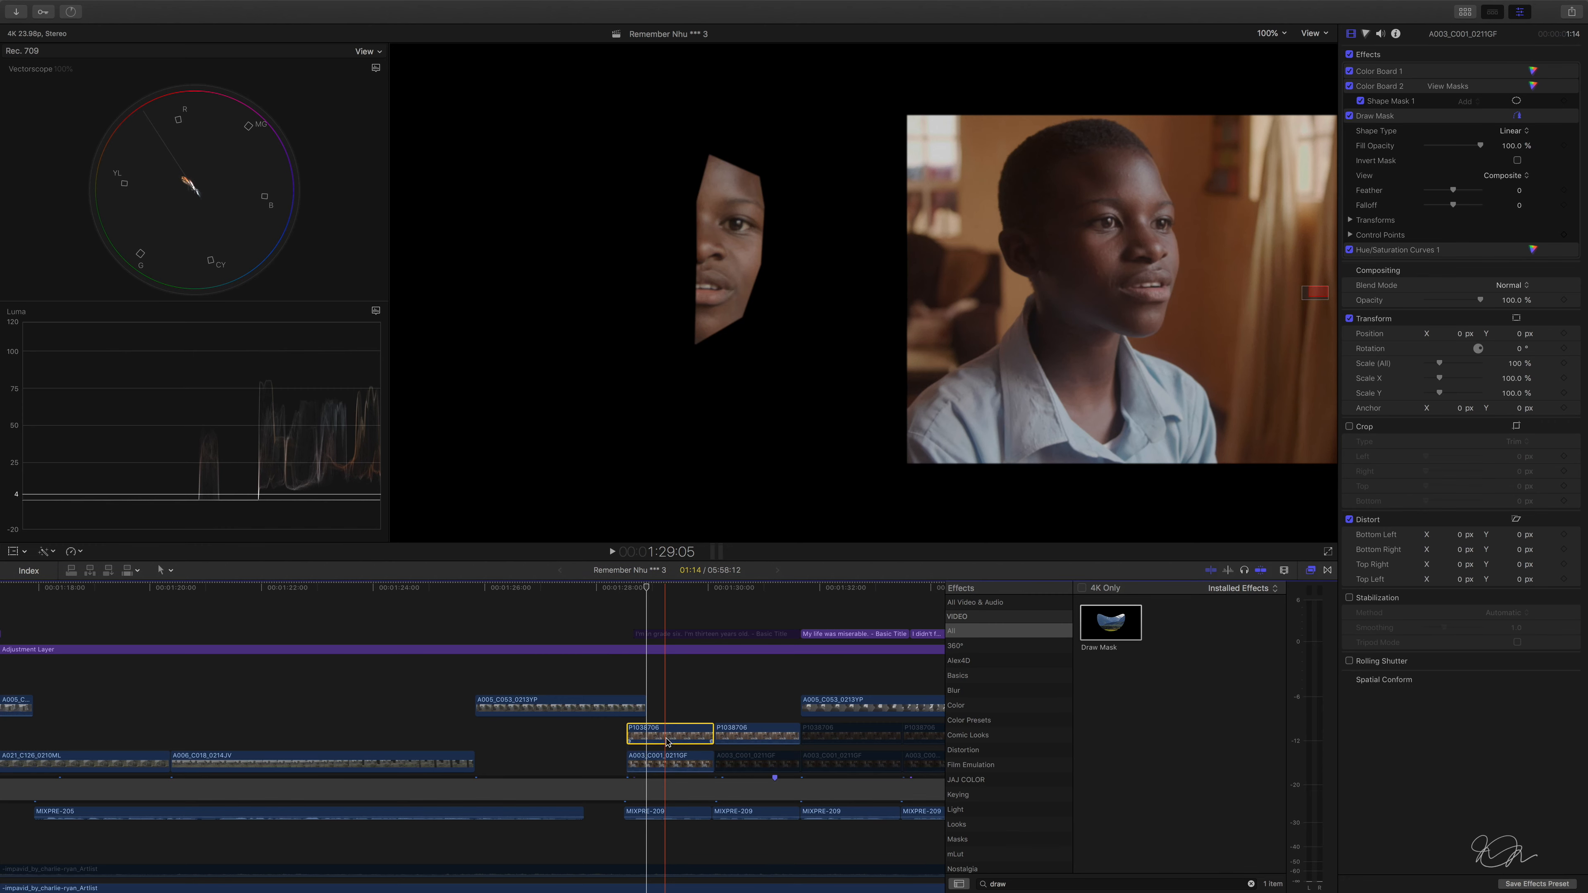
double_click(1119, 616)
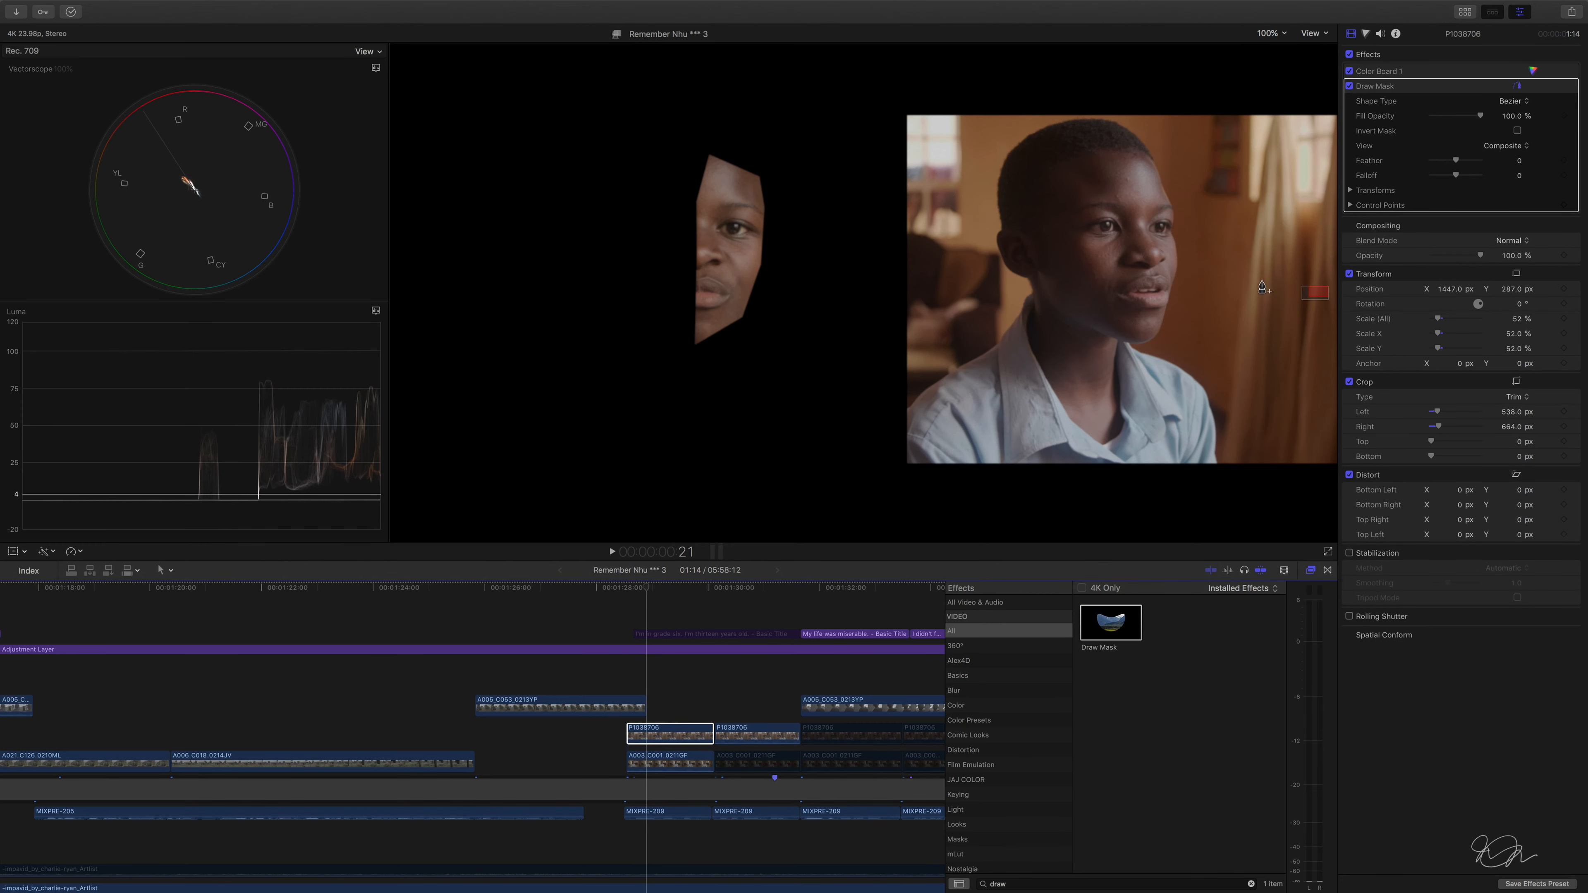
click(1513, 101)
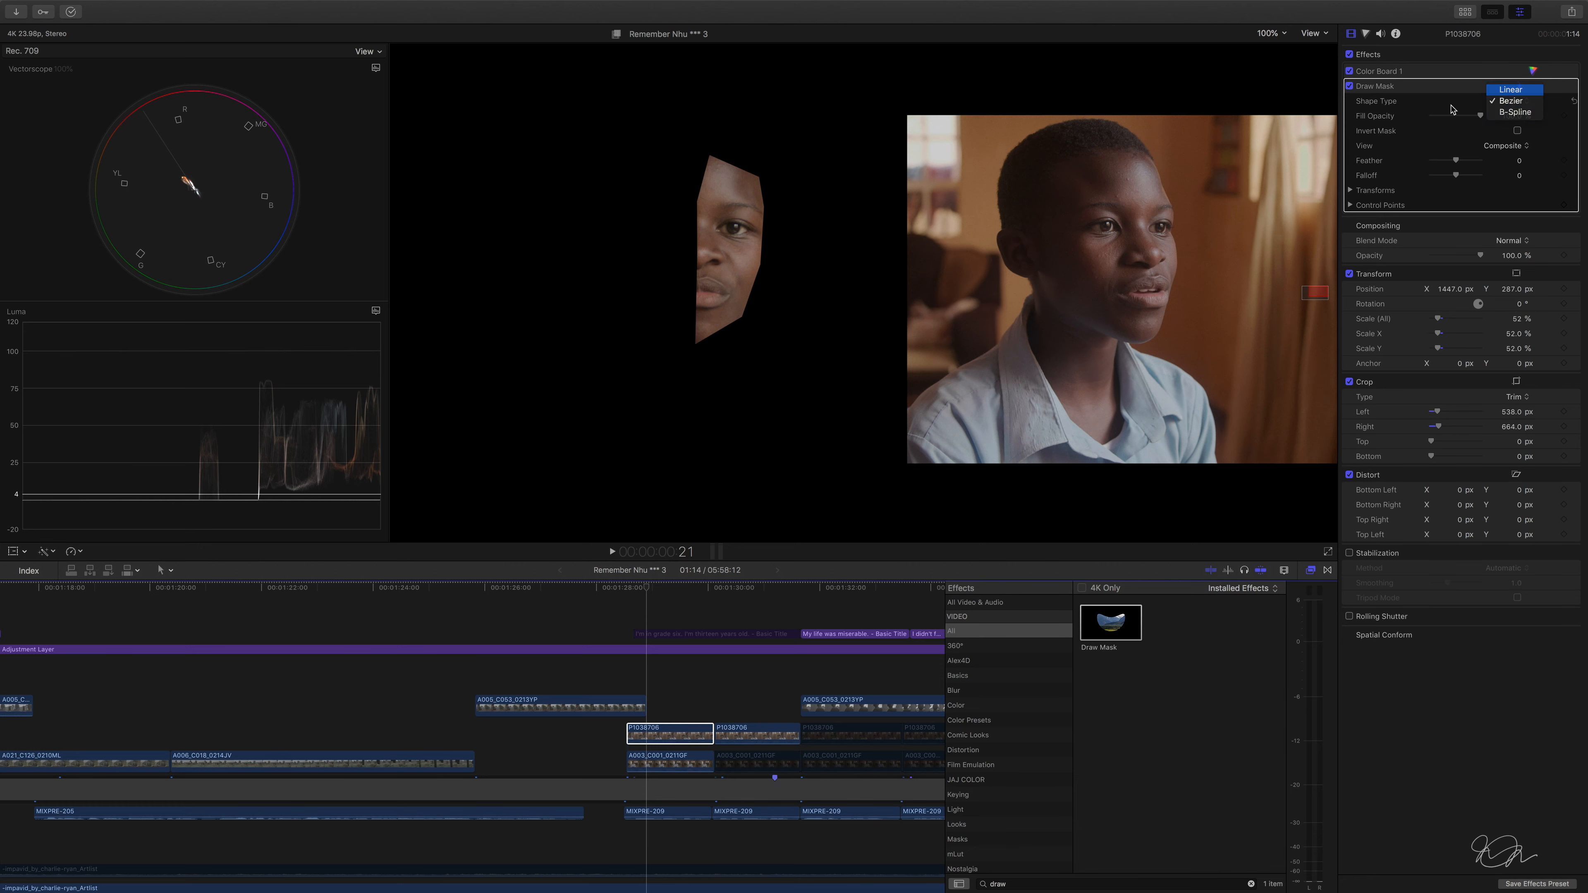
click(1506, 90)
Draw a closed mask on clip P1038706 around the front strip of the boy's face, from forehead to chin
click(1117, 158)
click(1125, 234)
click(1122, 329)
click(1143, 335)
click(1166, 271)
click(1157, 198)
click(1142, 160)
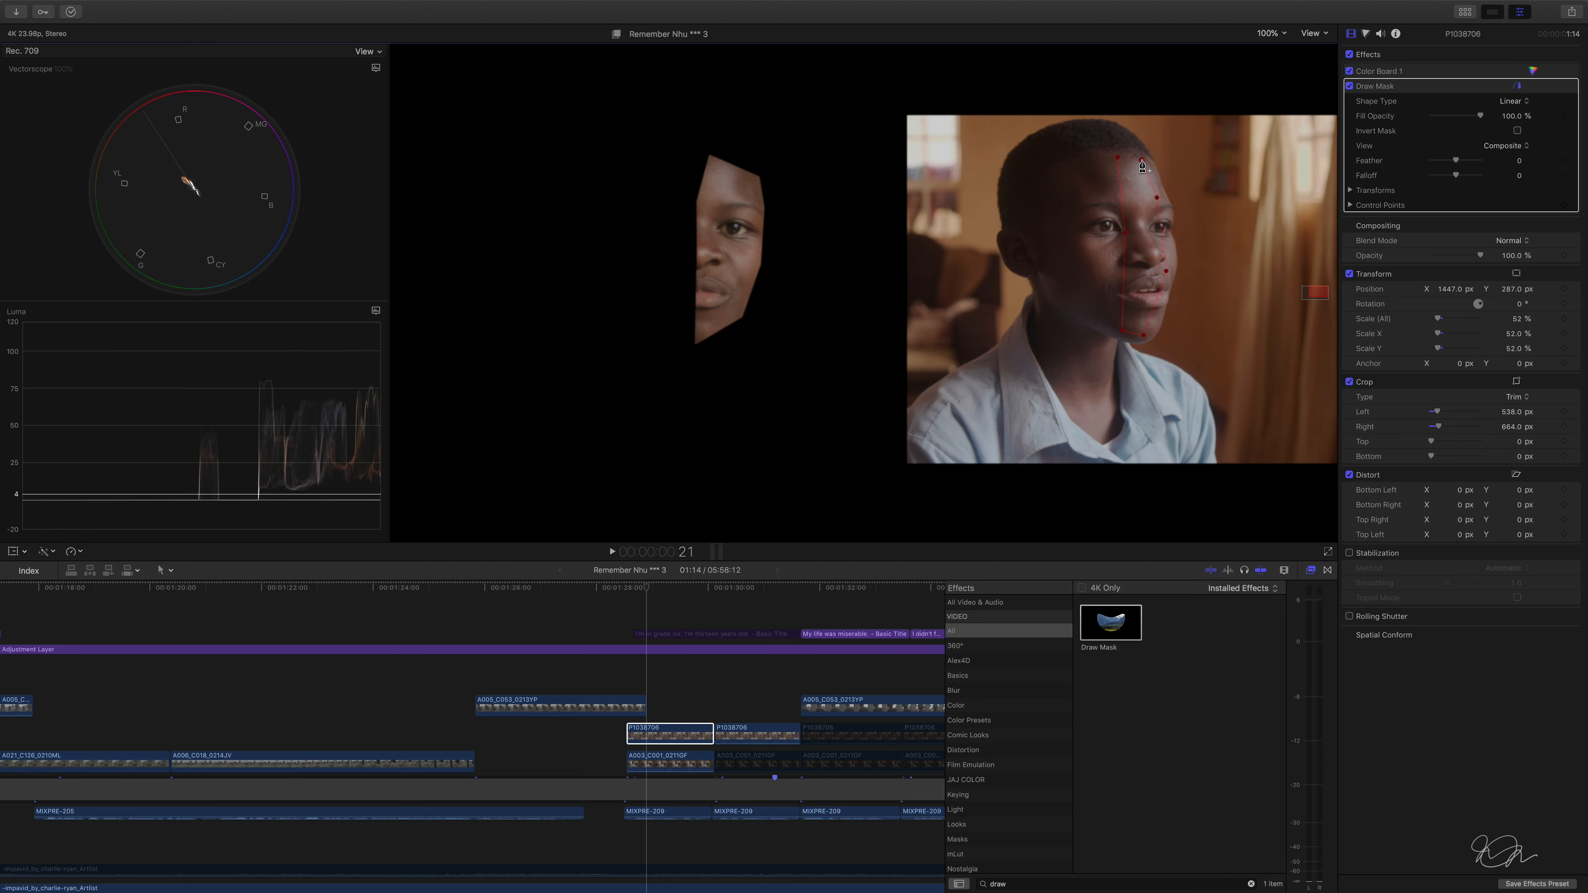
click(1143, 164)
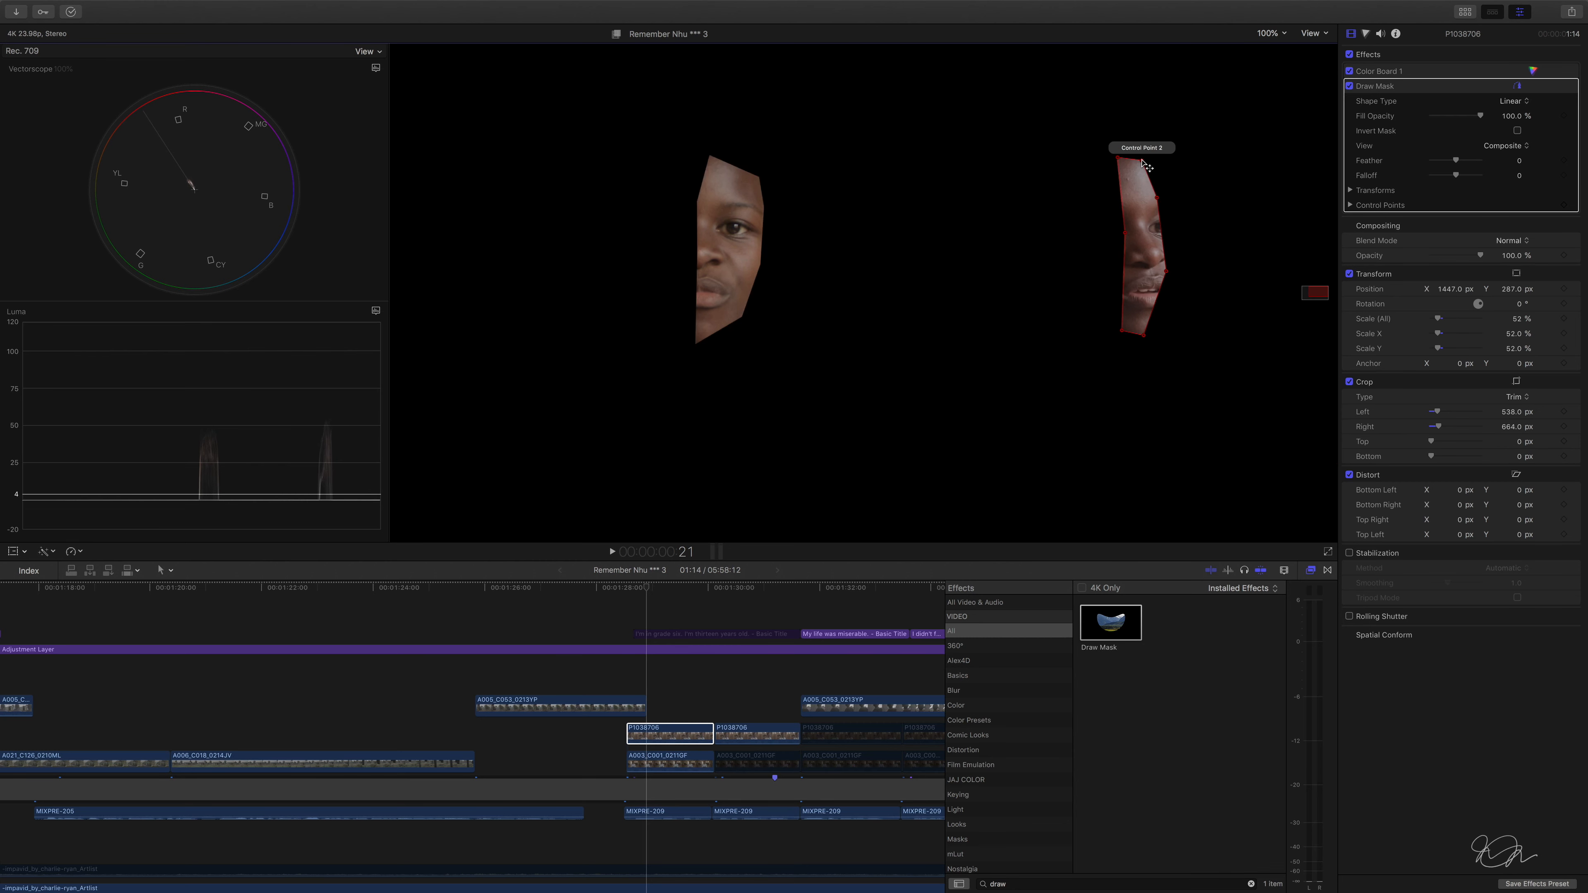
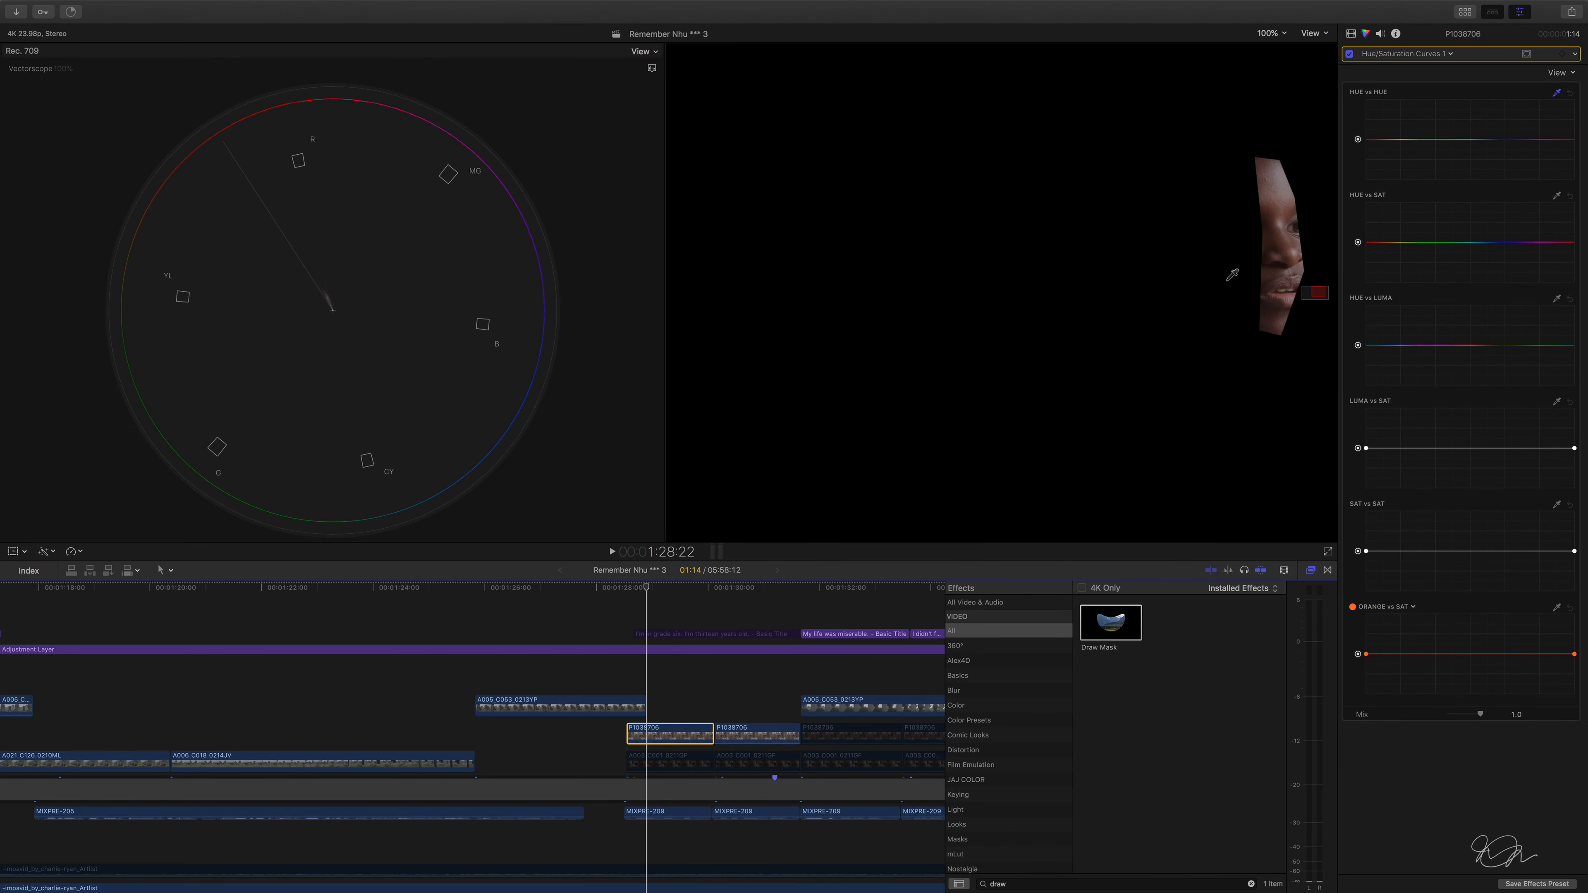
Sample the masked skin on clip P1038706 for the Hue vs Hue curve and lower its orange point slightly
drag(1275, 214, 1275, 215)
click(1373, 139)
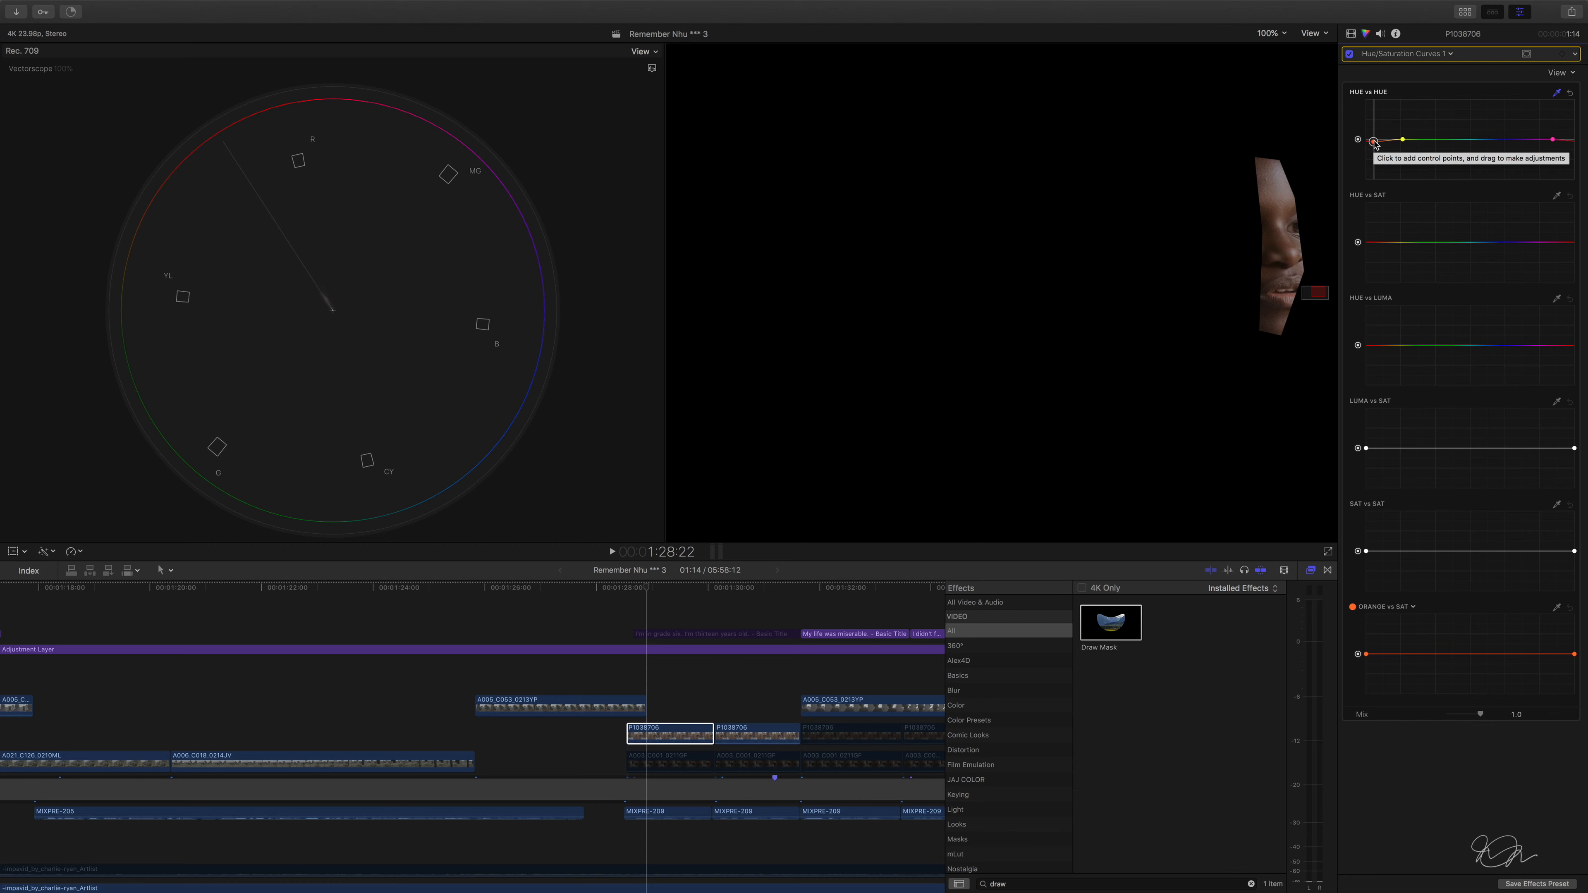
Turn off the Draw Mask effects on clips P1038706 and A003_C001_0211GF
click(1351, 33)
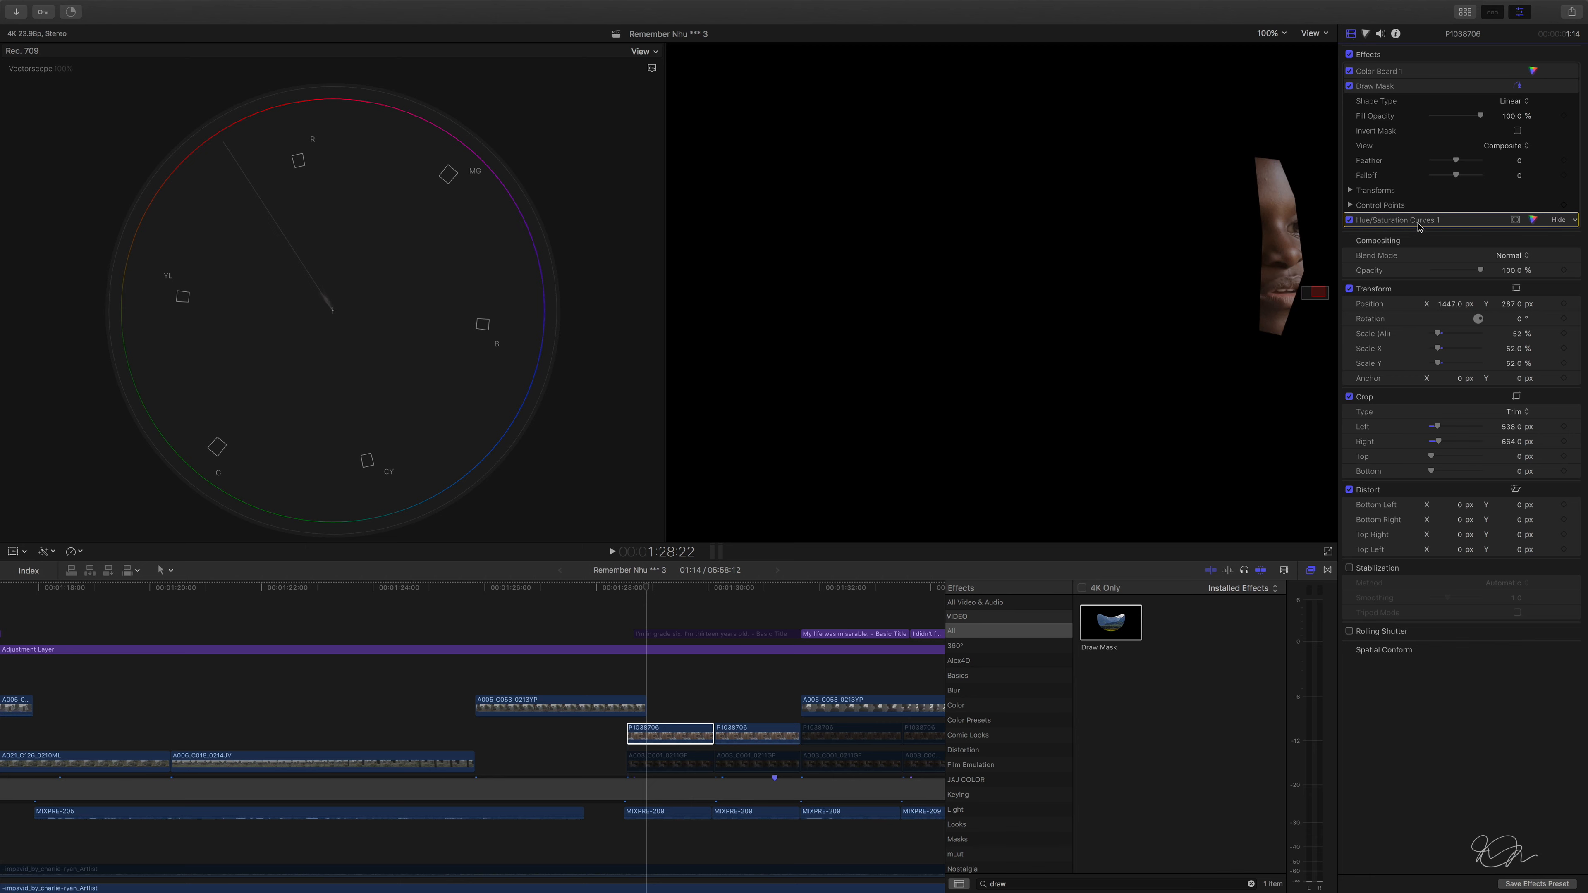
click(1349, 86)
click(664, 763)
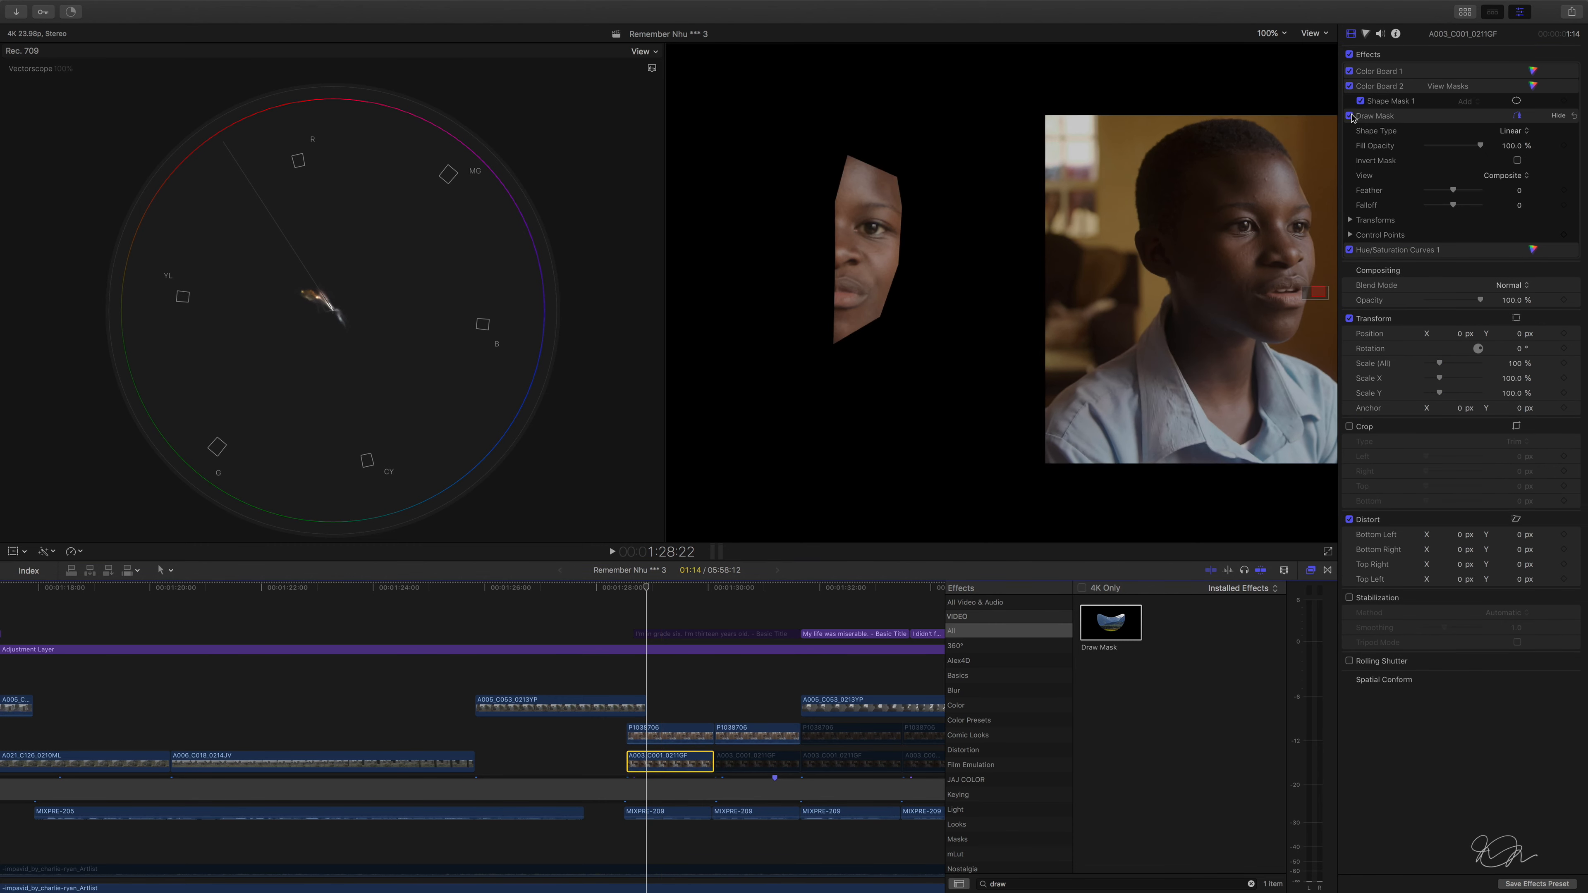
click(1348, 116)
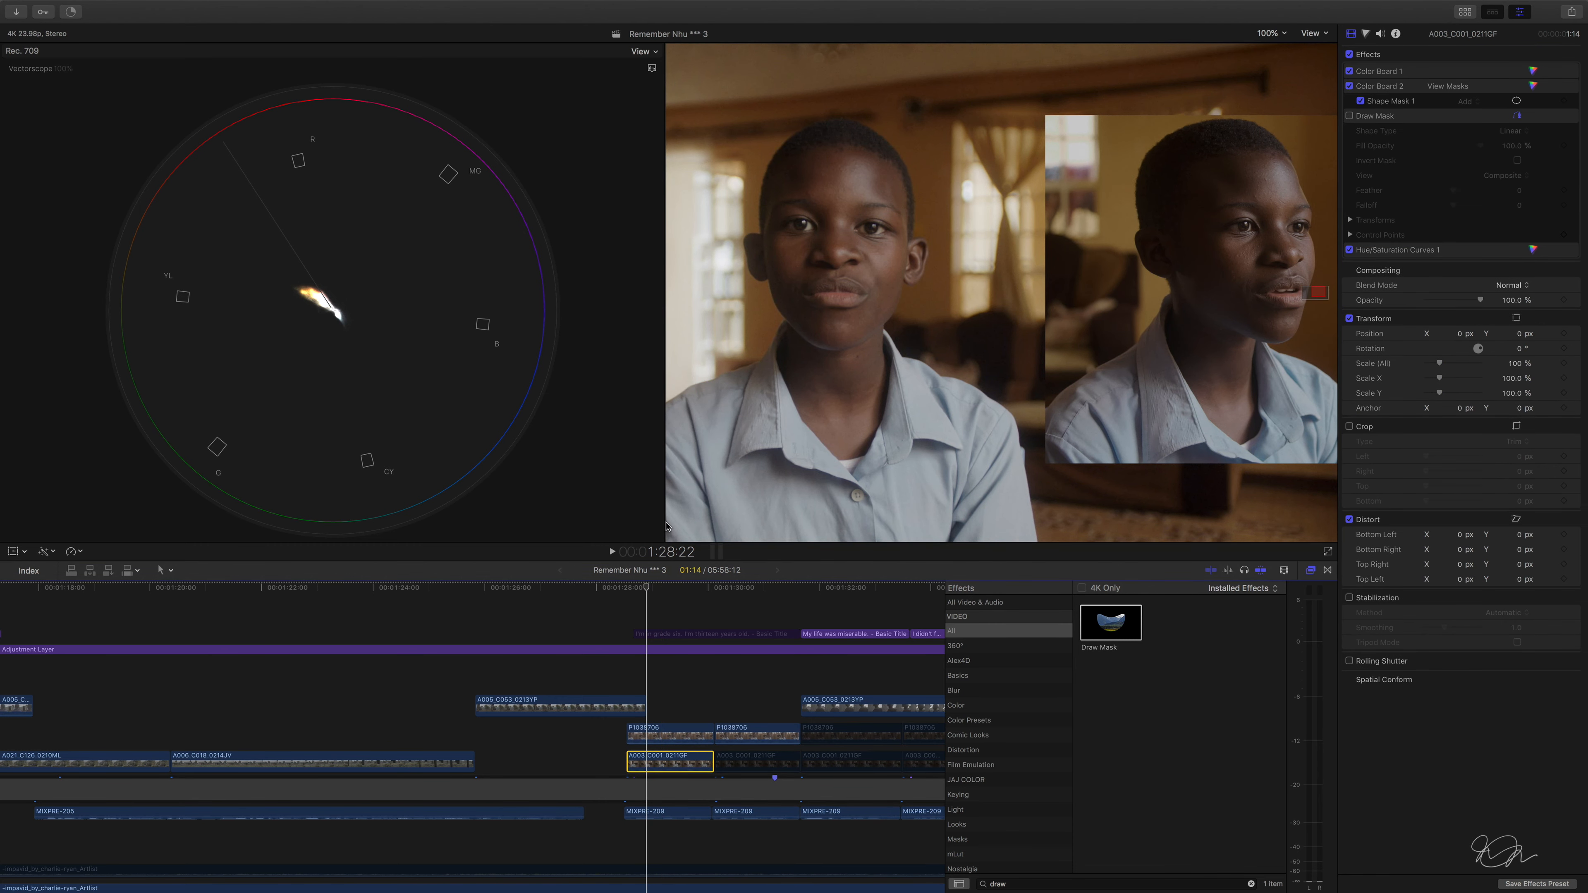
Enlarge the viewer beside the scopes and review the Hue vs Hue adjustment on clip P1038706
drag(667, 527, 252, 509)
drag(333, 562, 327, 618)
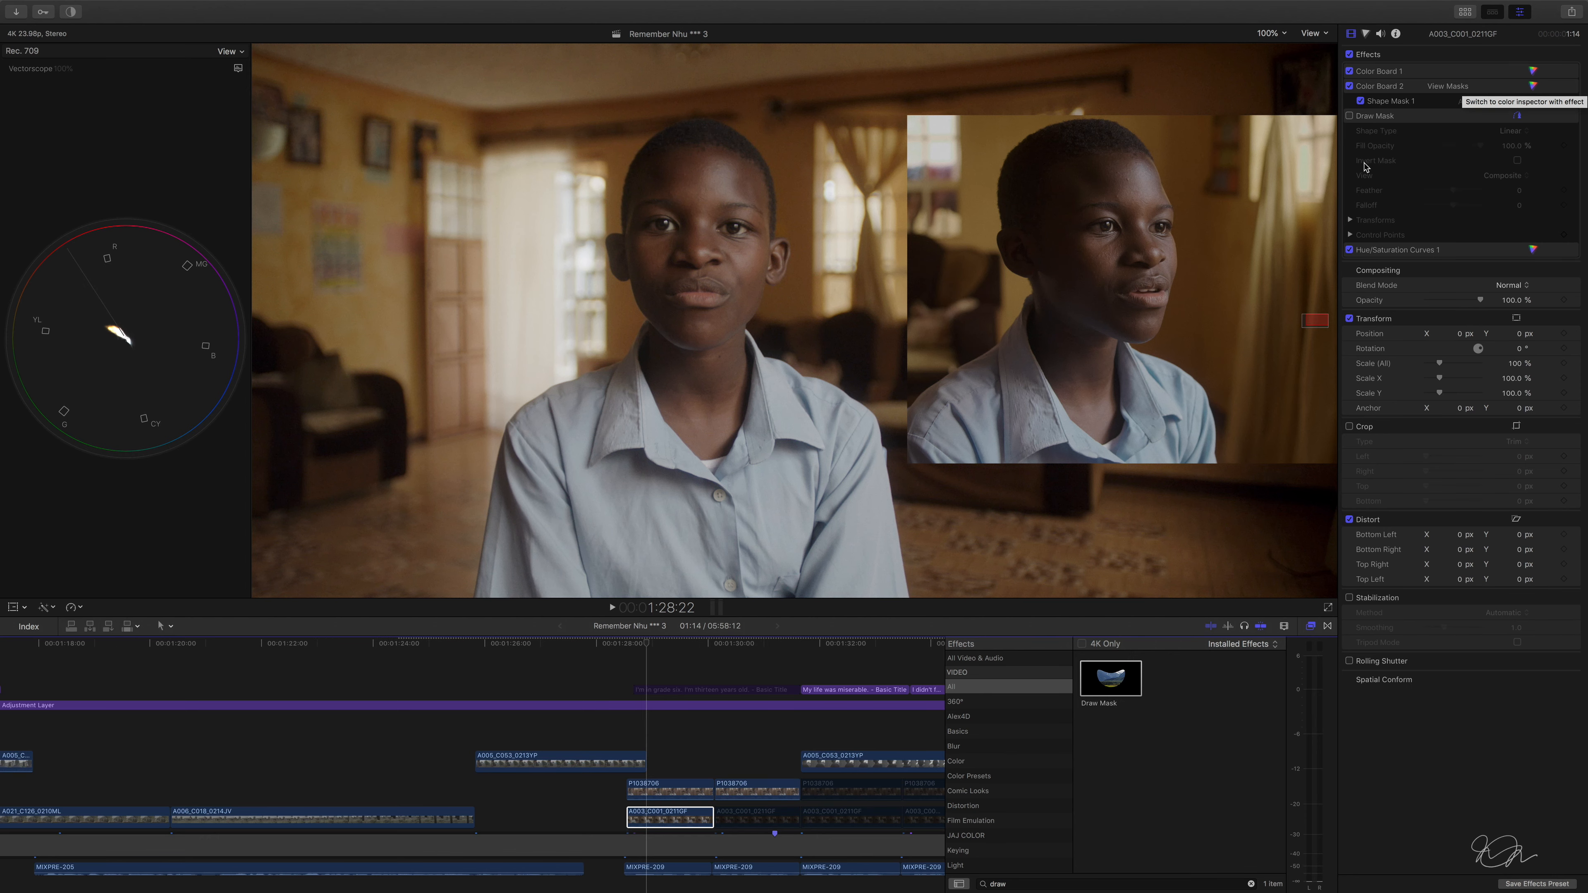
click(666, 790)
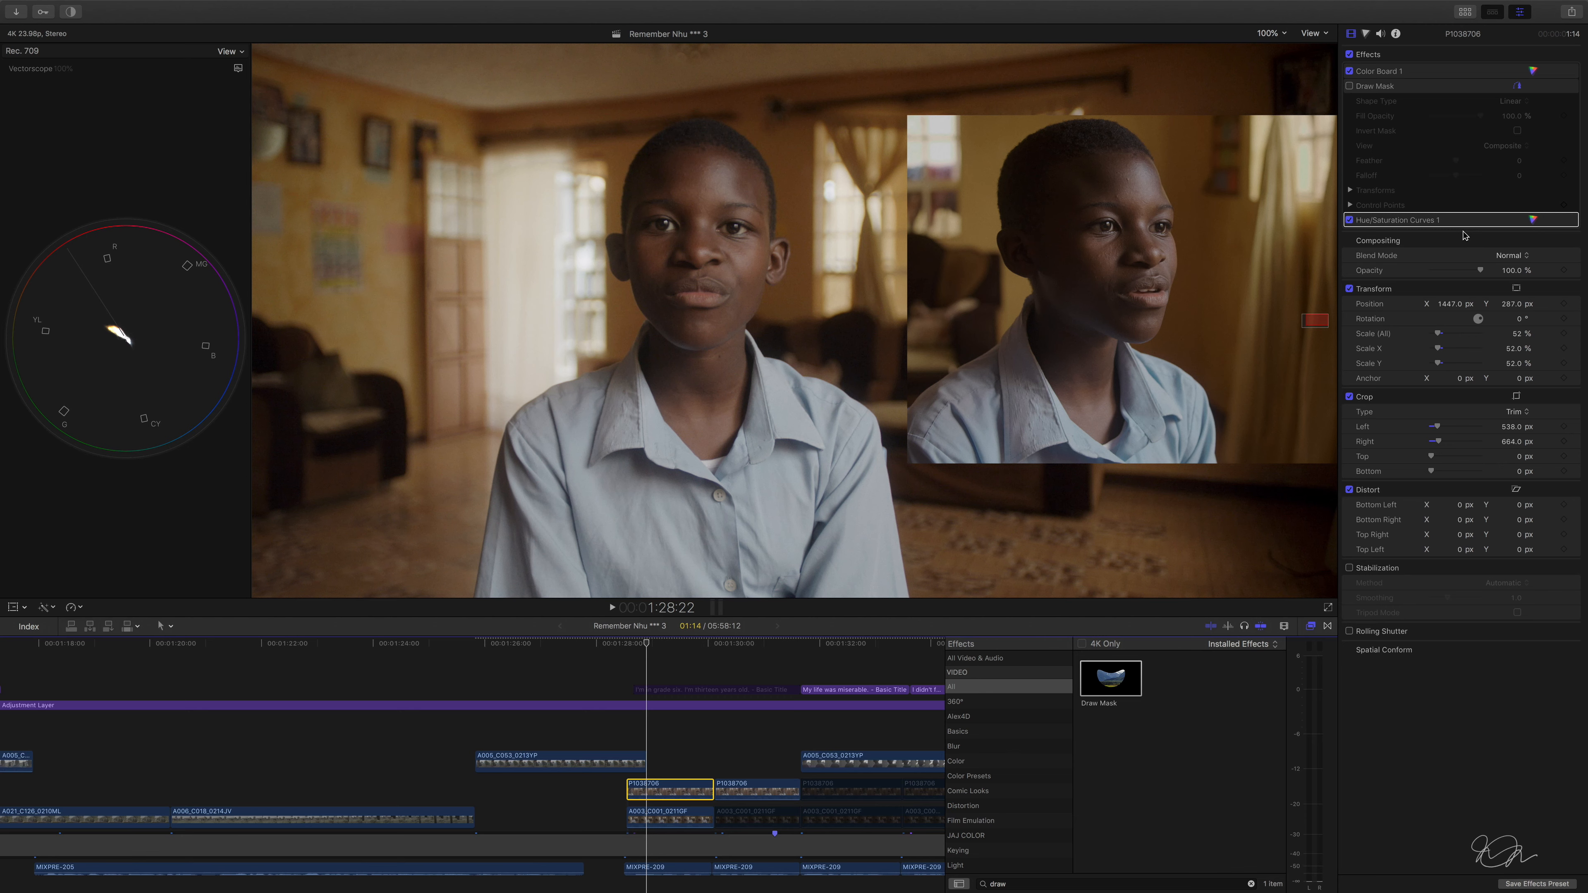
click(1533, 220)
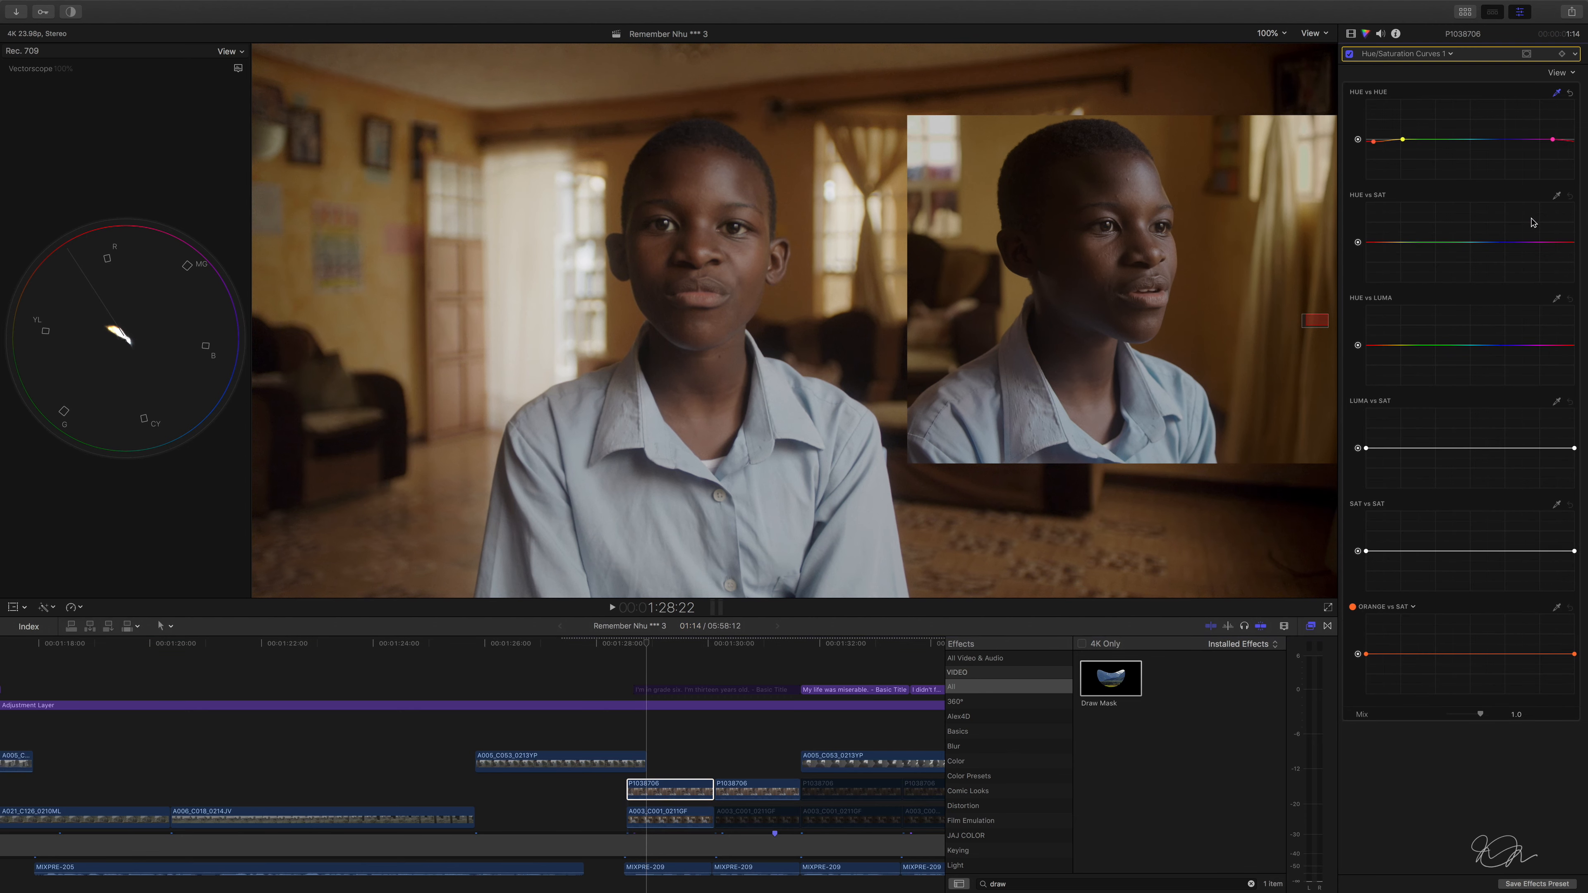
click(1373, 141)
click(227, 52)
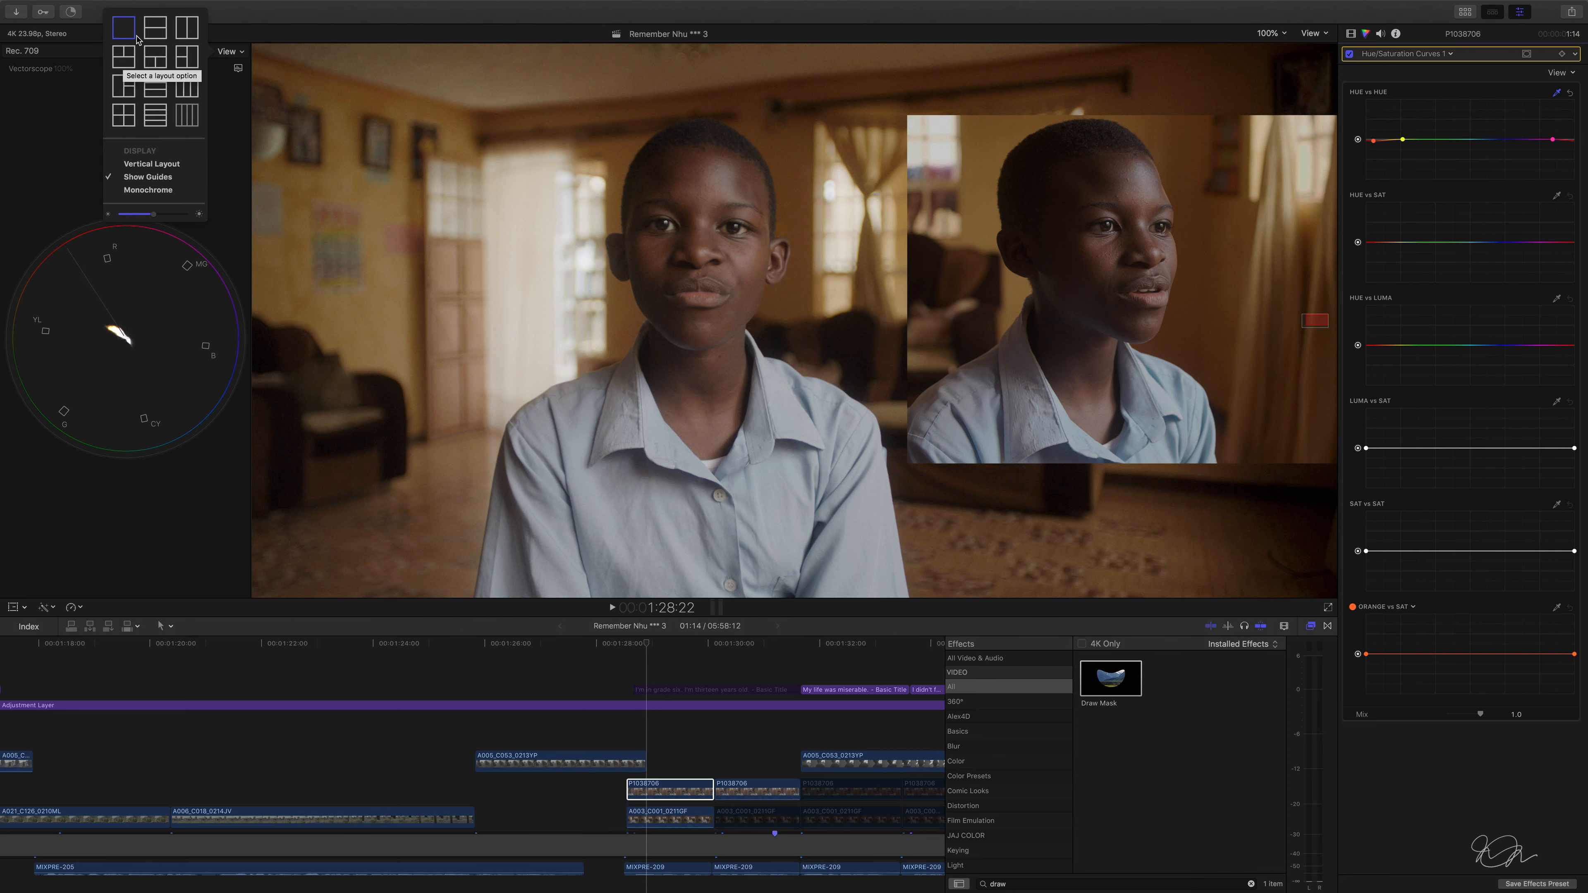
click(155, 28)
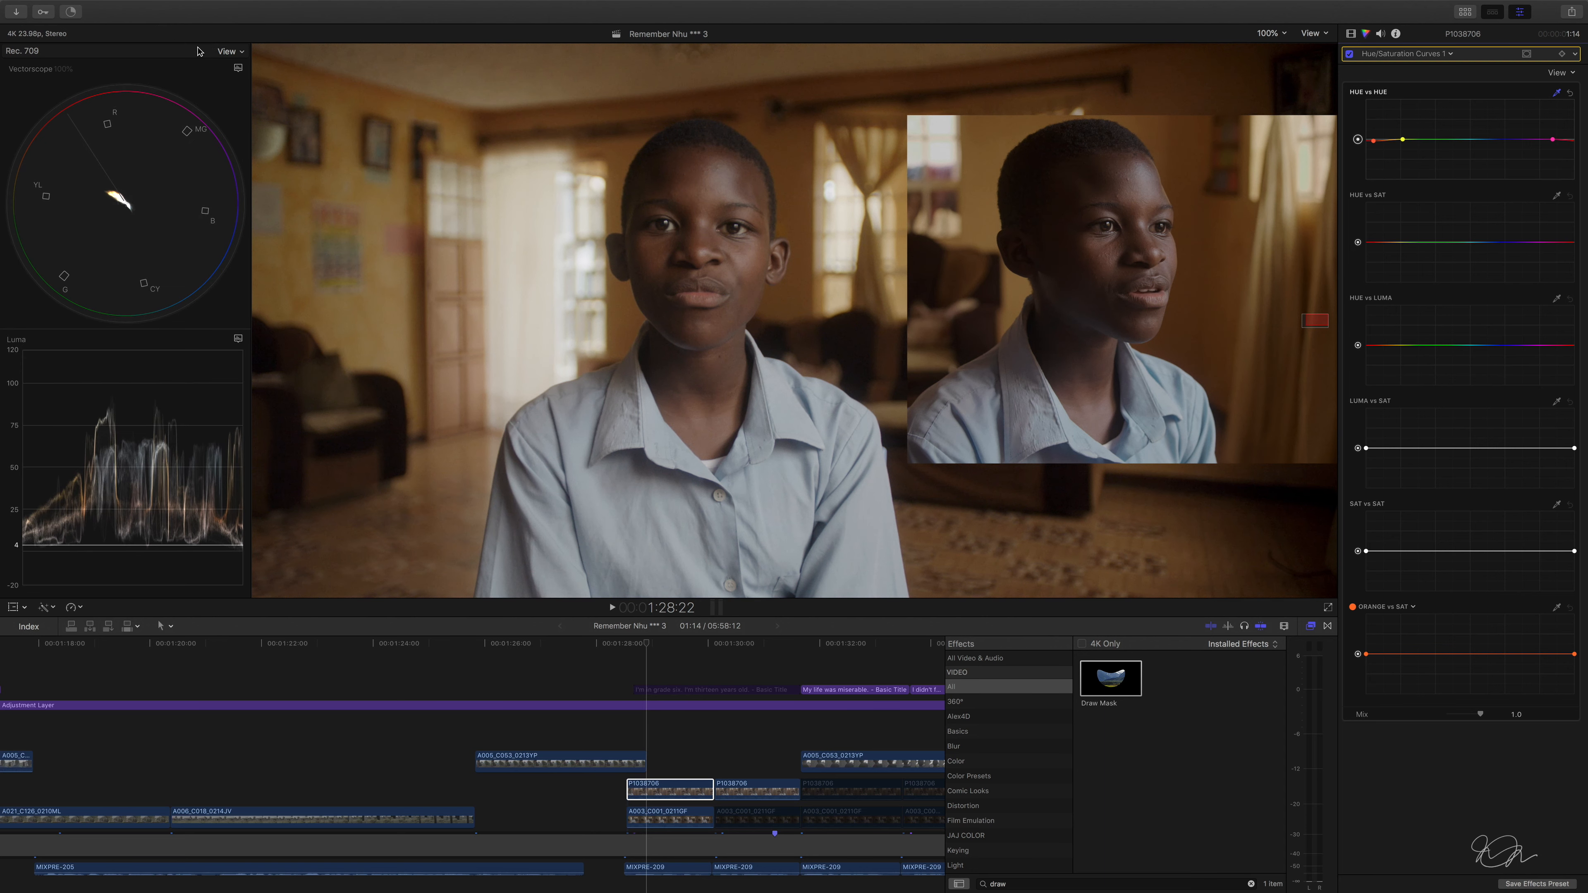
click(238, 68)
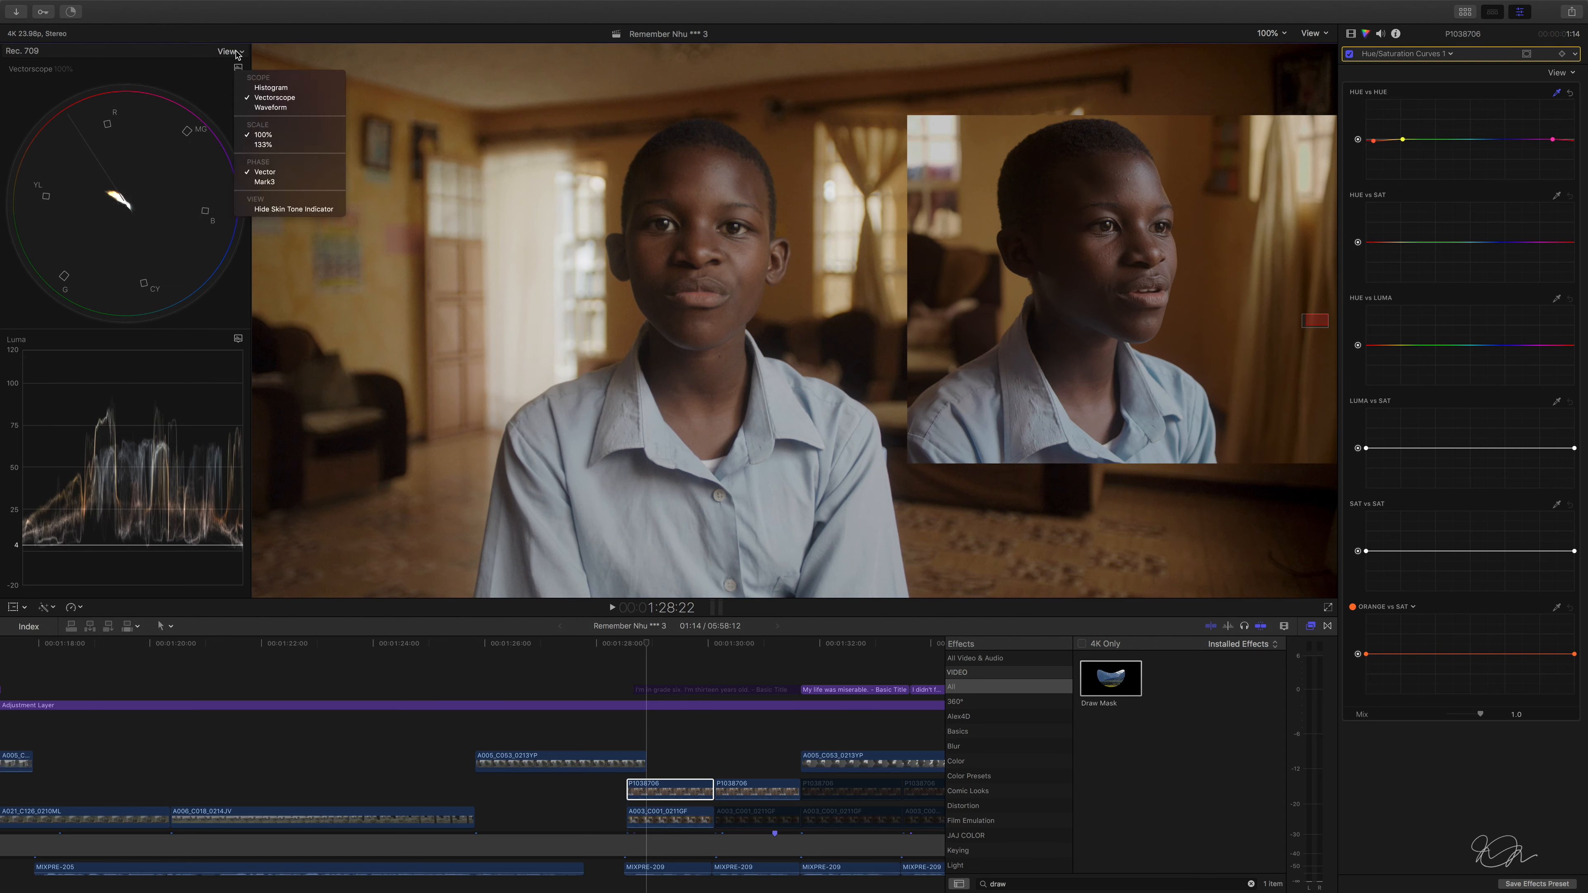
click(231, 52)
click(229, 51)
click(124, 29)
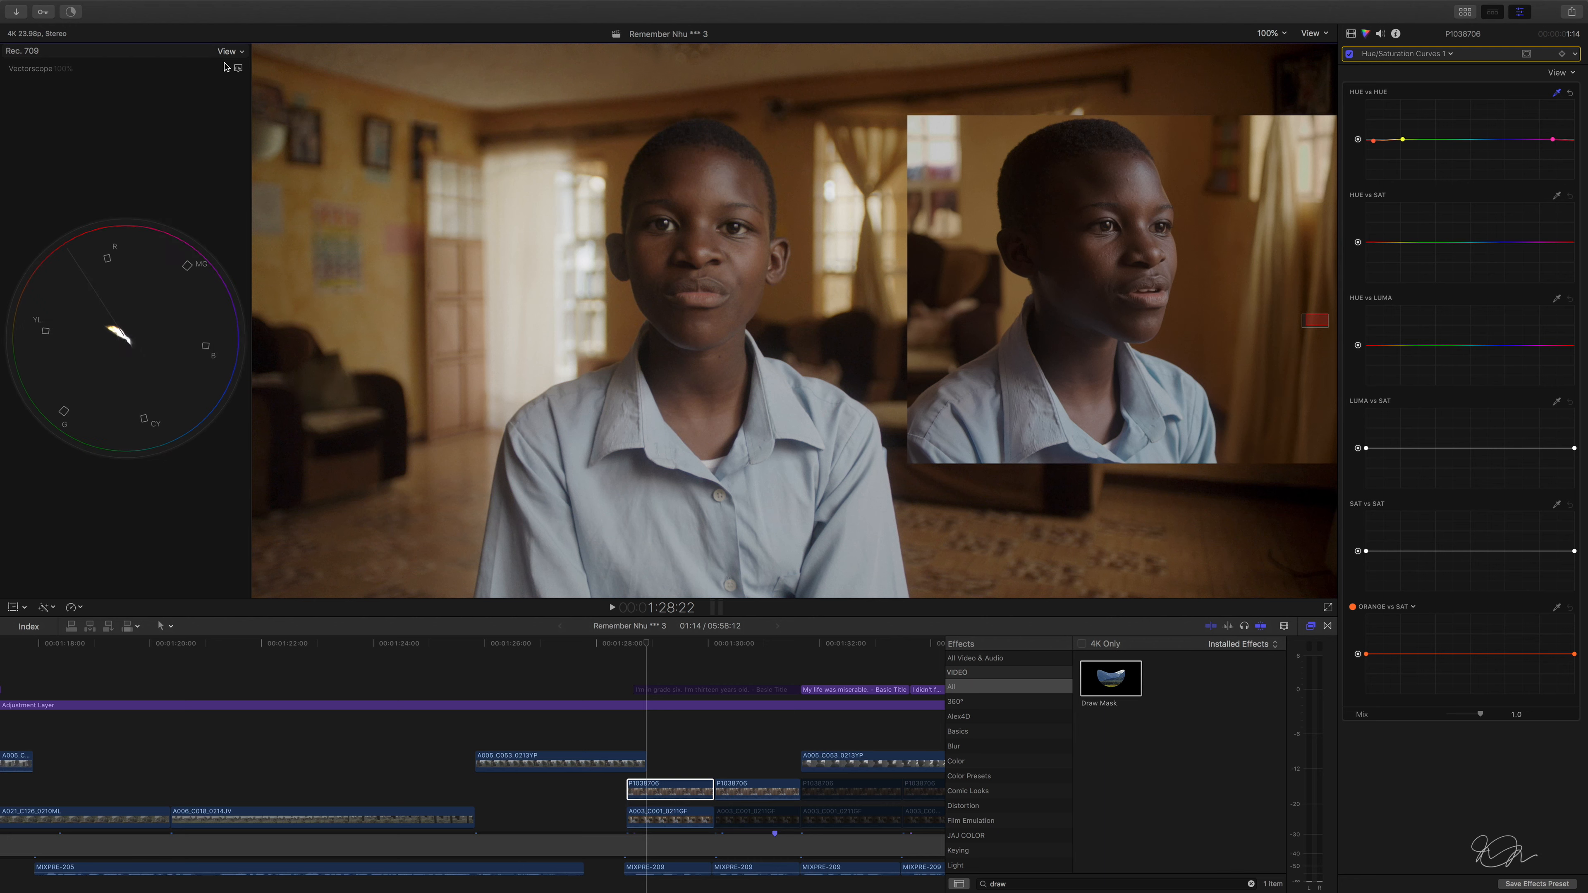
Switch the scope from vectorscope to Waveform, widen it and keep both faces in view
click(238, 68)
click(269, 110)
drag(252, 453, 580, 448)
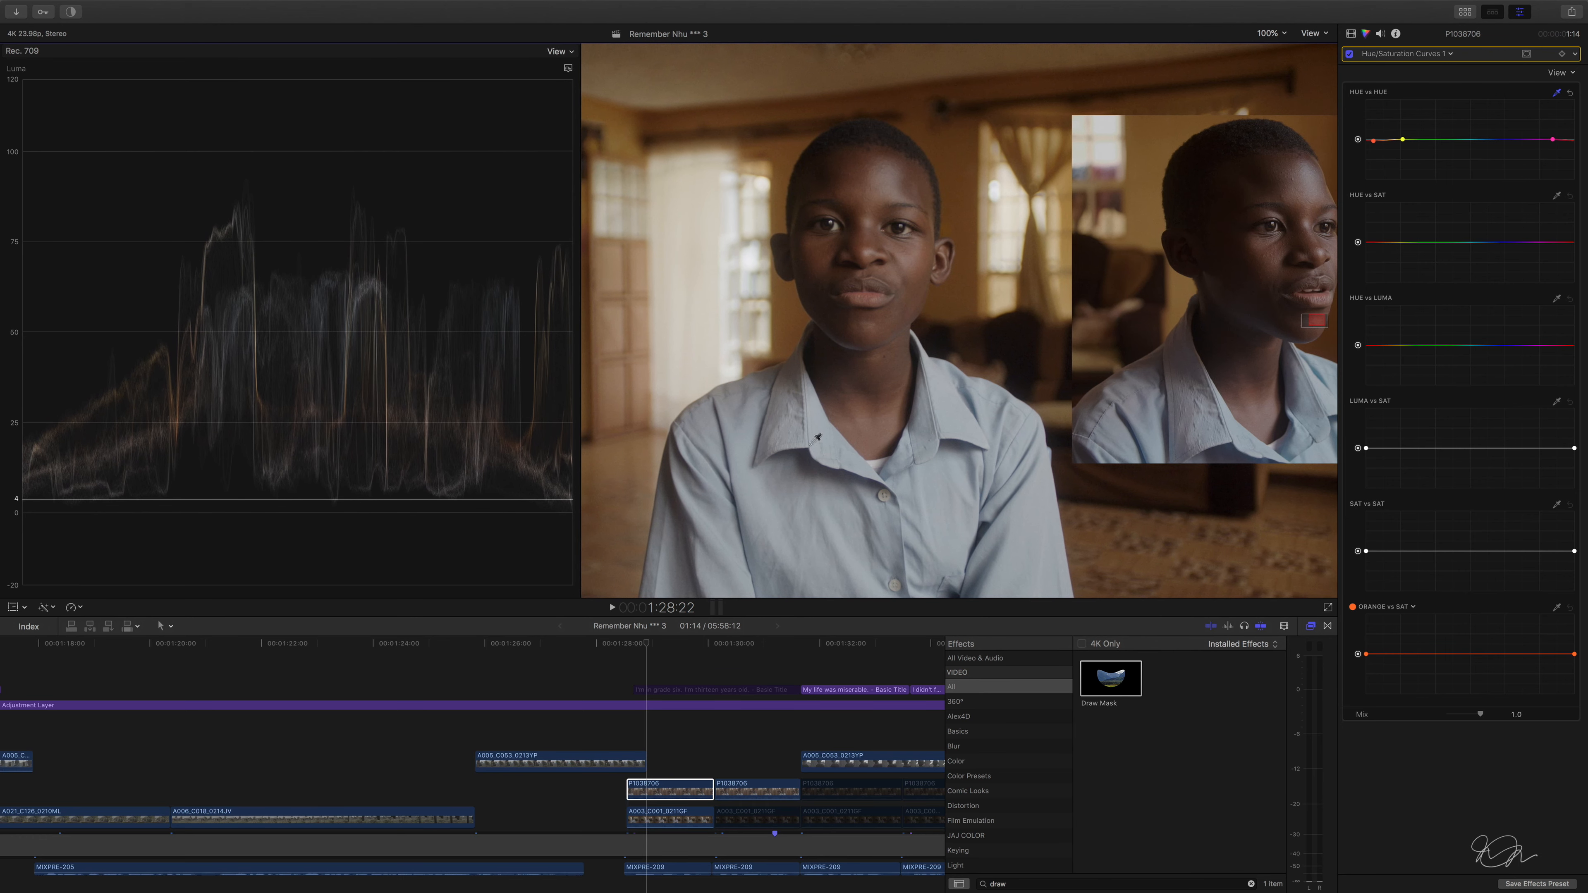
drag(1315, 323, 1316, 323)
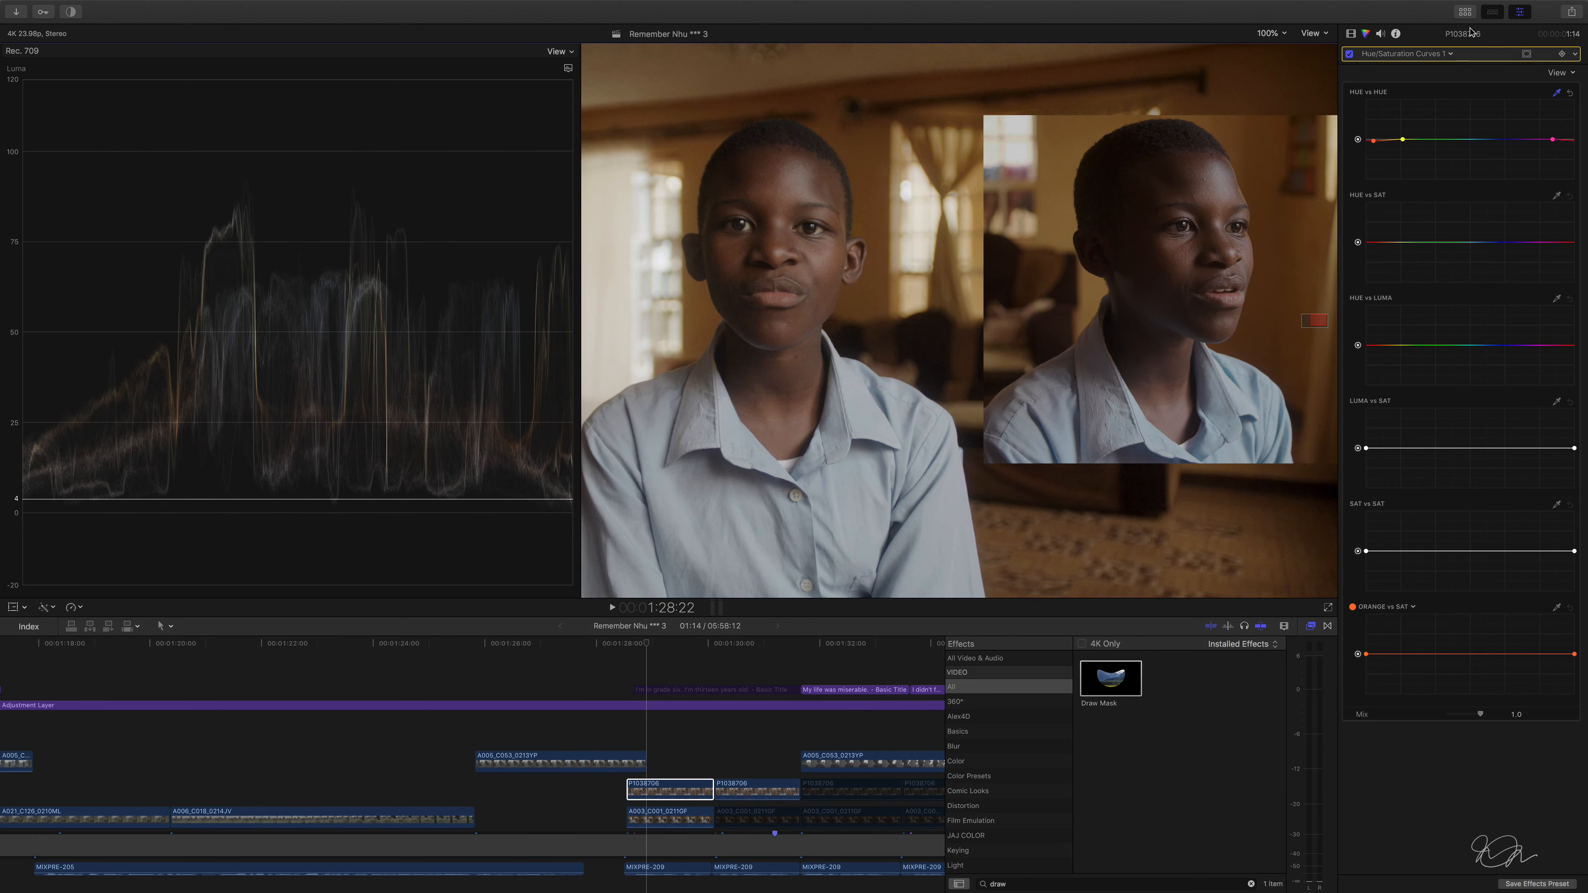
Refine the Color Board 1 exposure on clip P1038706 to shadows -4%, midtones -46% and highlights 36%
click(1410, 55)
click(1404, 80)
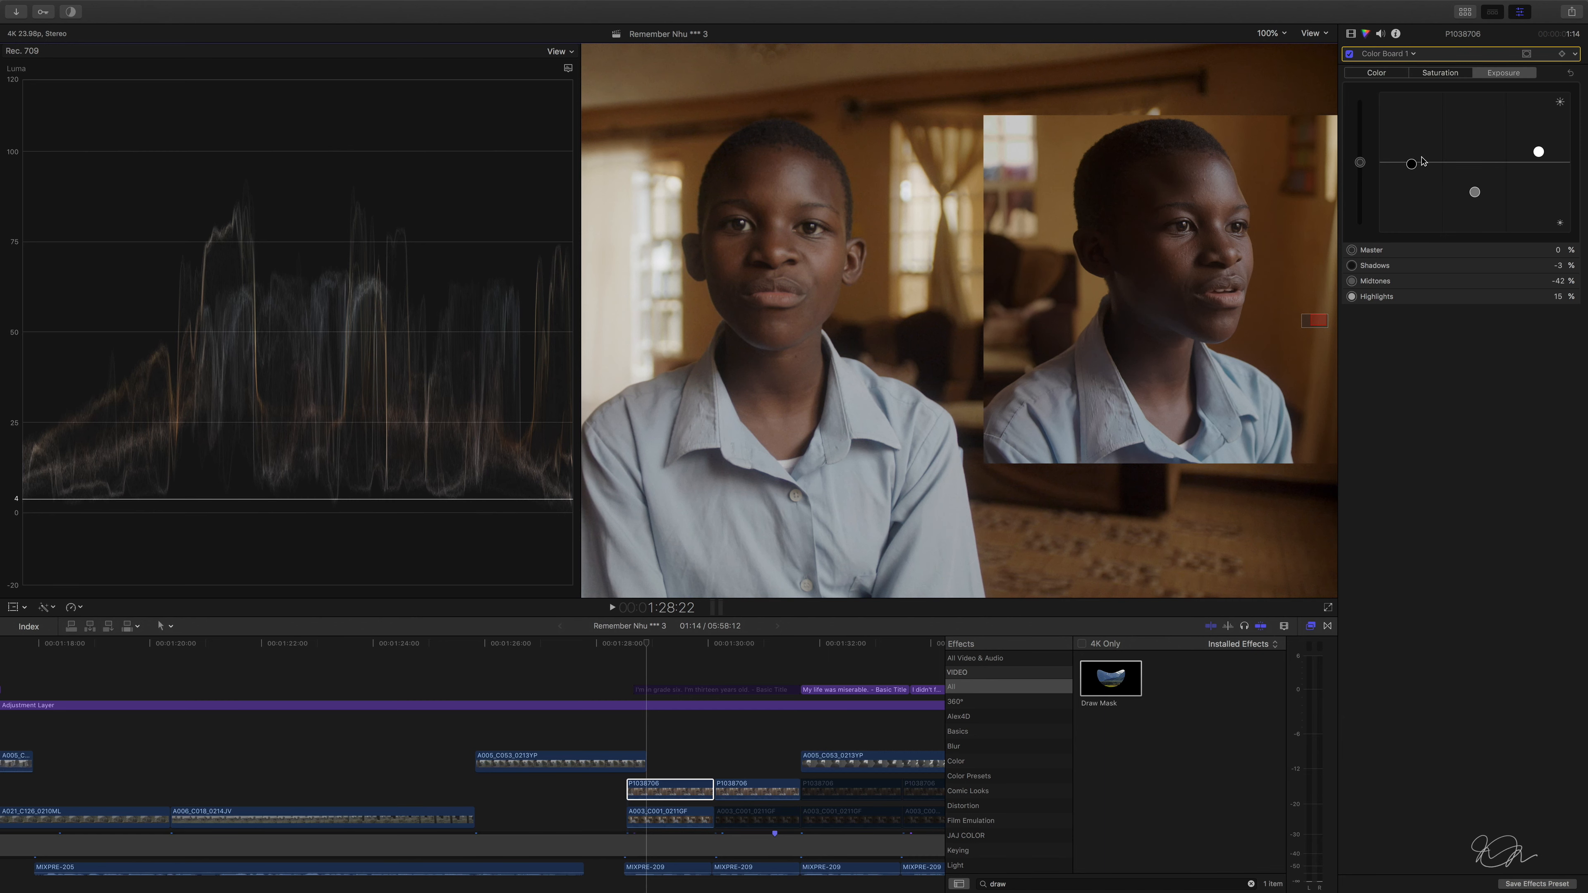
drag(1414, 166, 1415, 137)
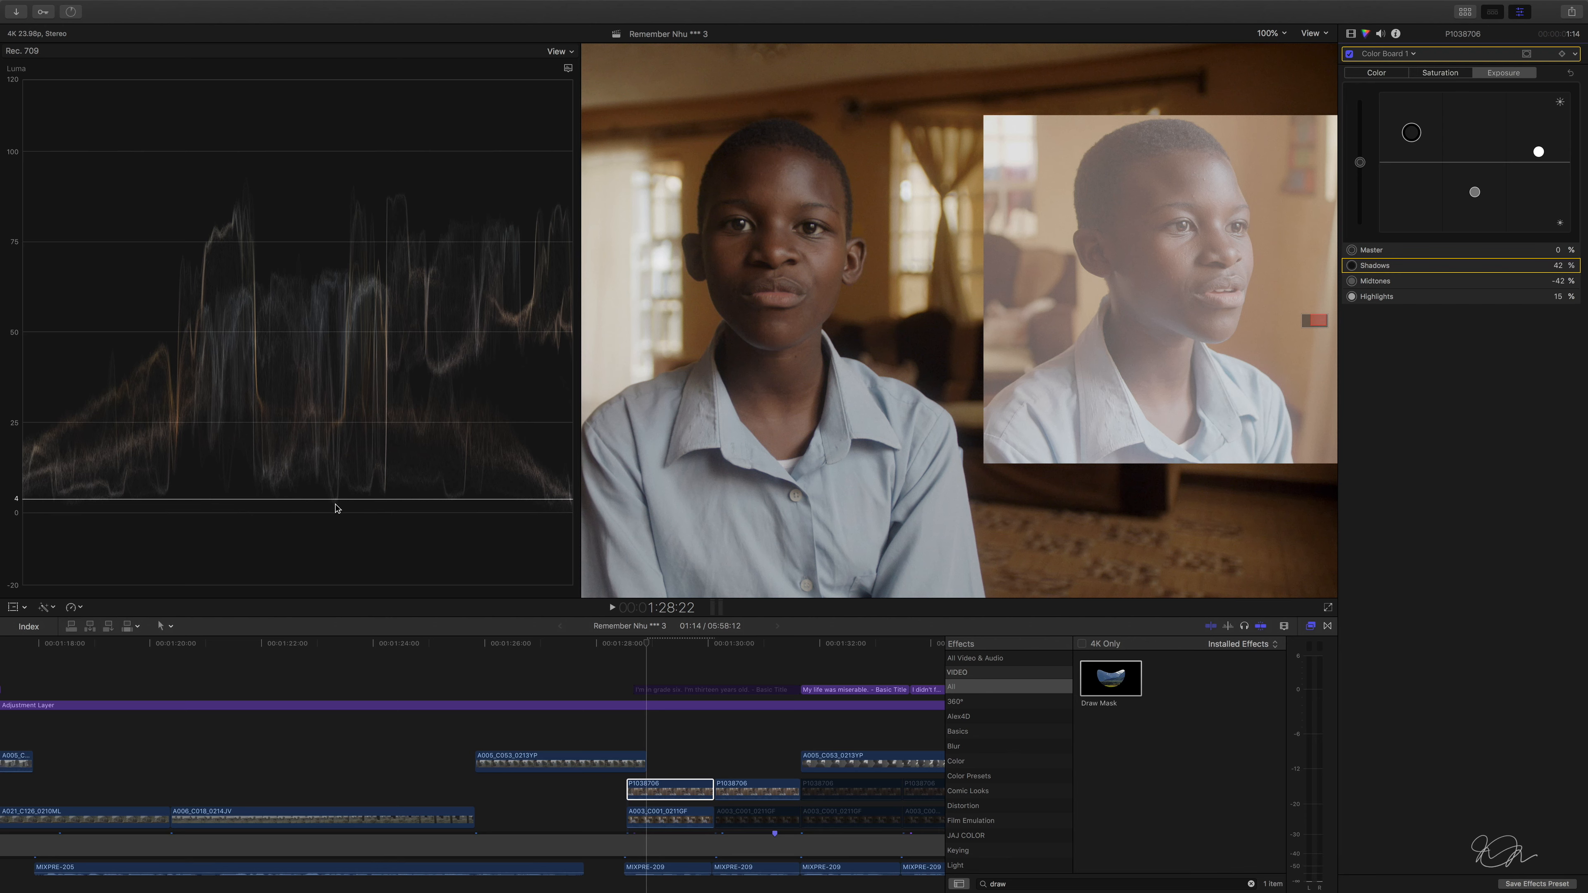
drag(1413, 132, 1417, 170)
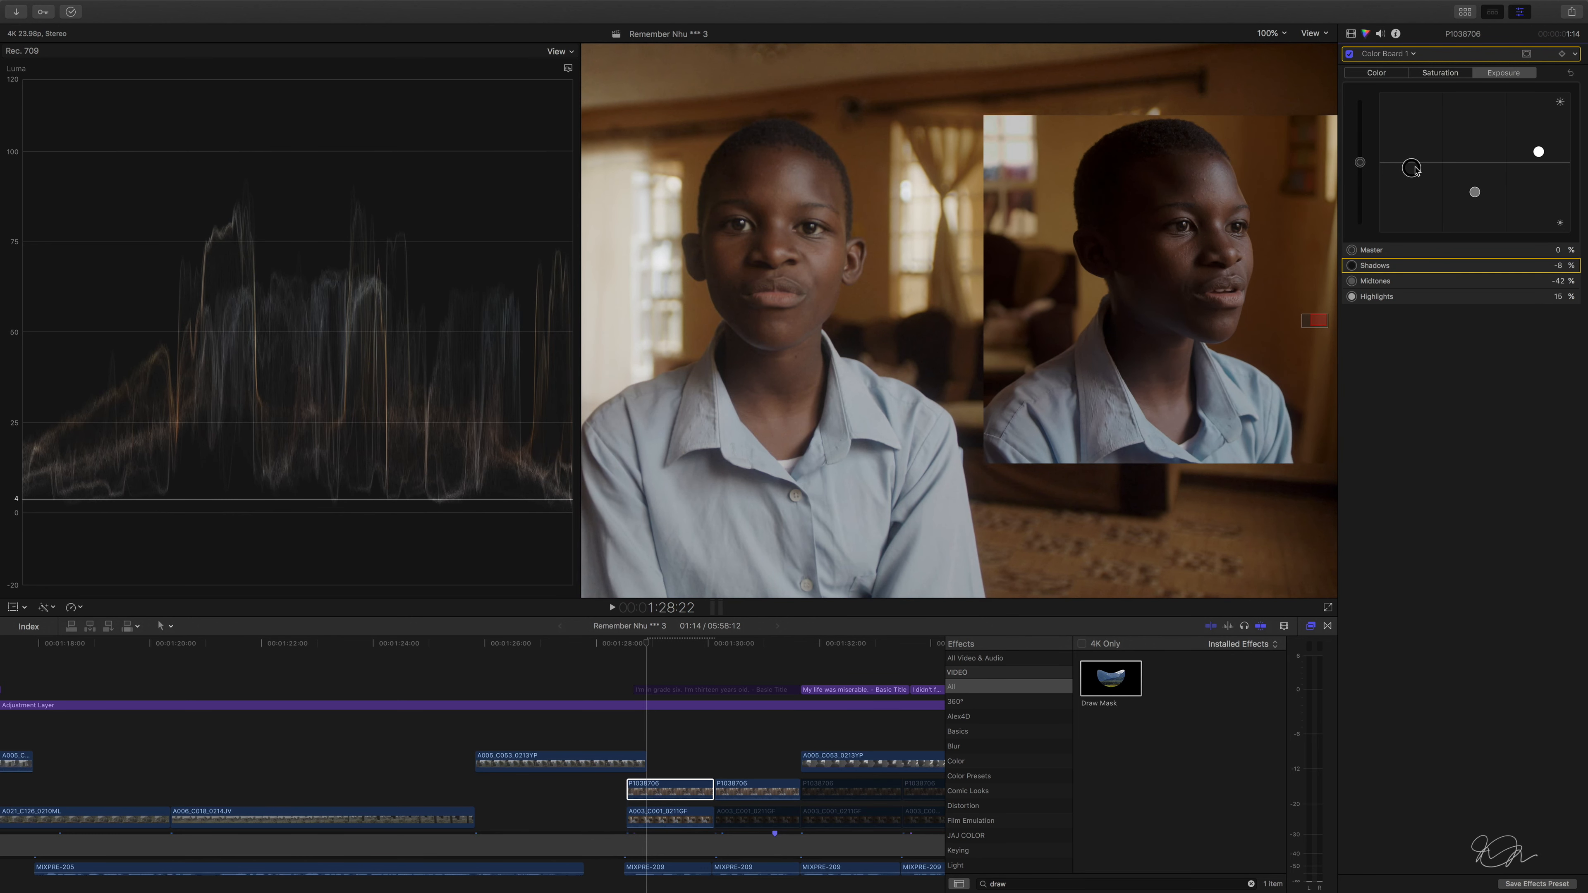
drag(1475, 193, 1476, 184)
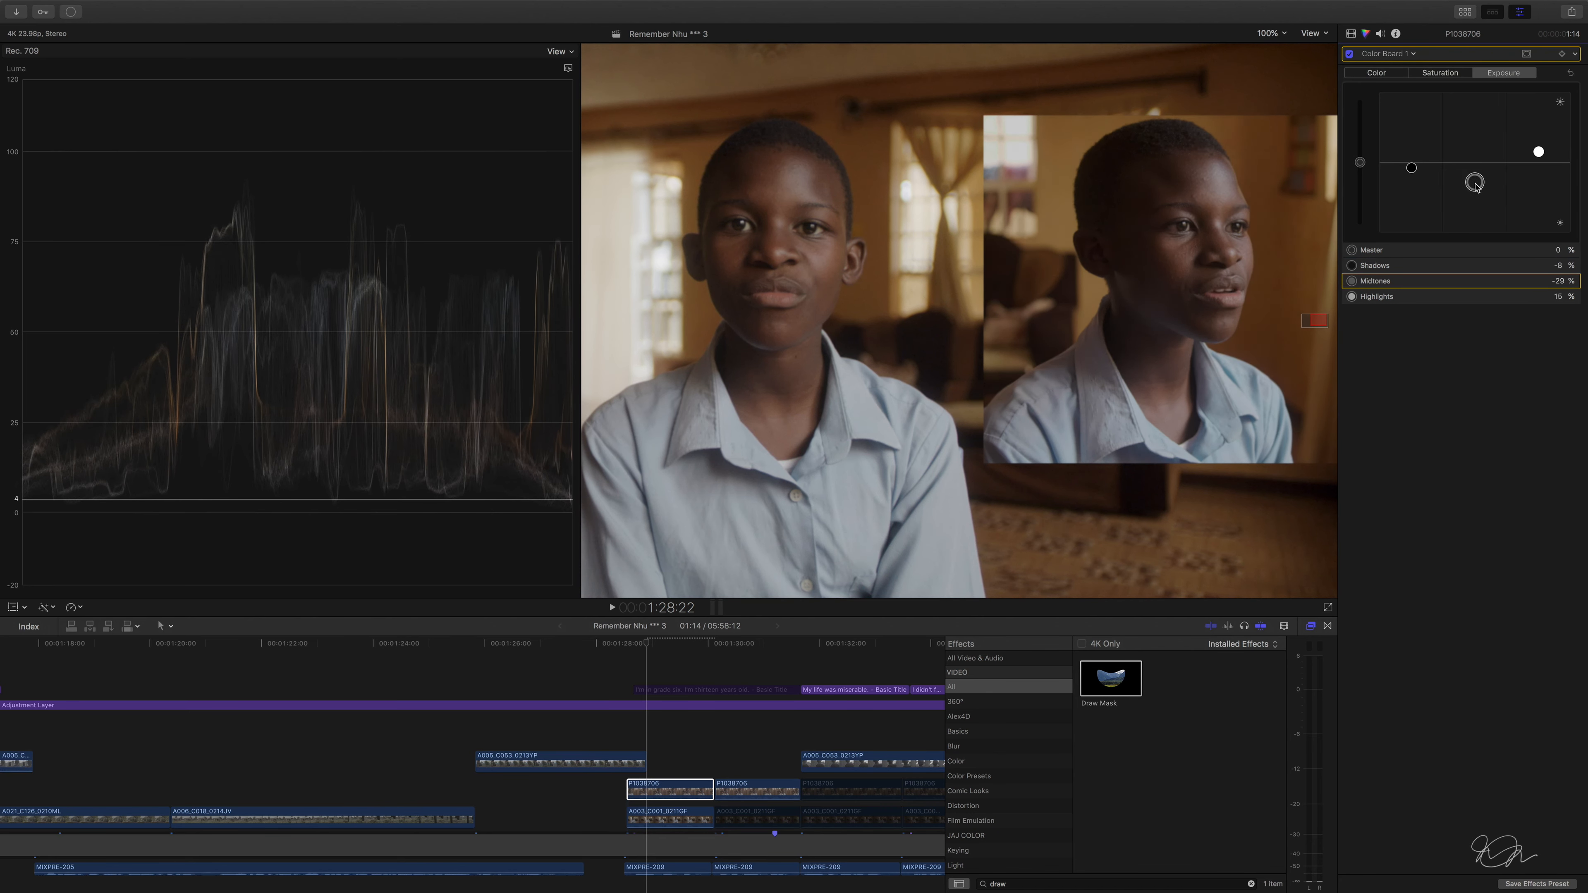
drag(1475, 184, 1475, 182)
drag(1539, 151, 1539, 136)
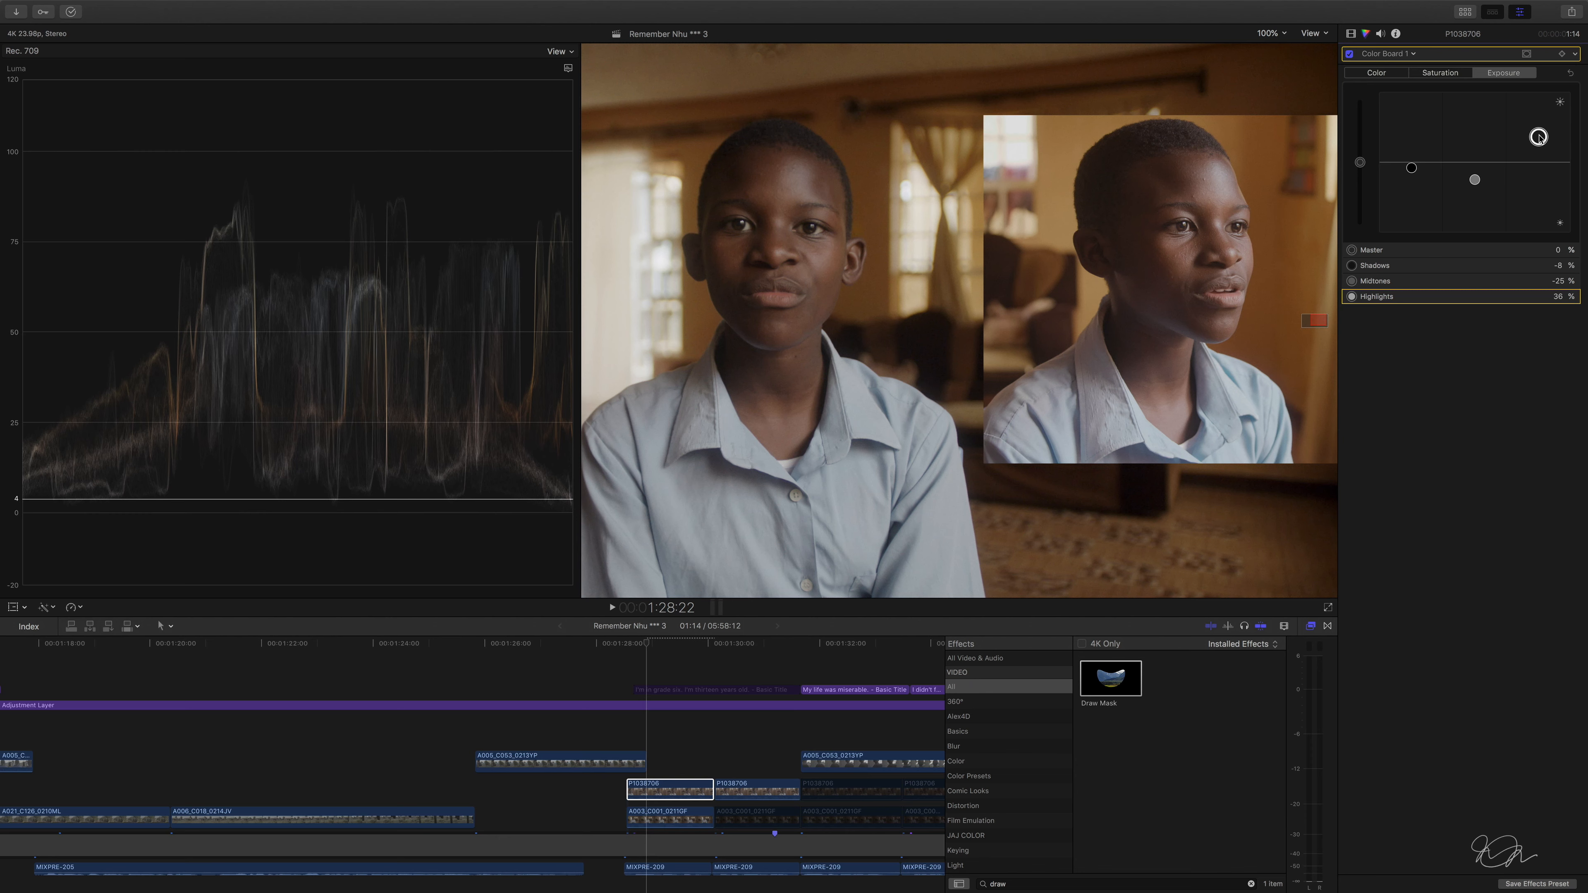
drag(1474, 179, 1474, 197)
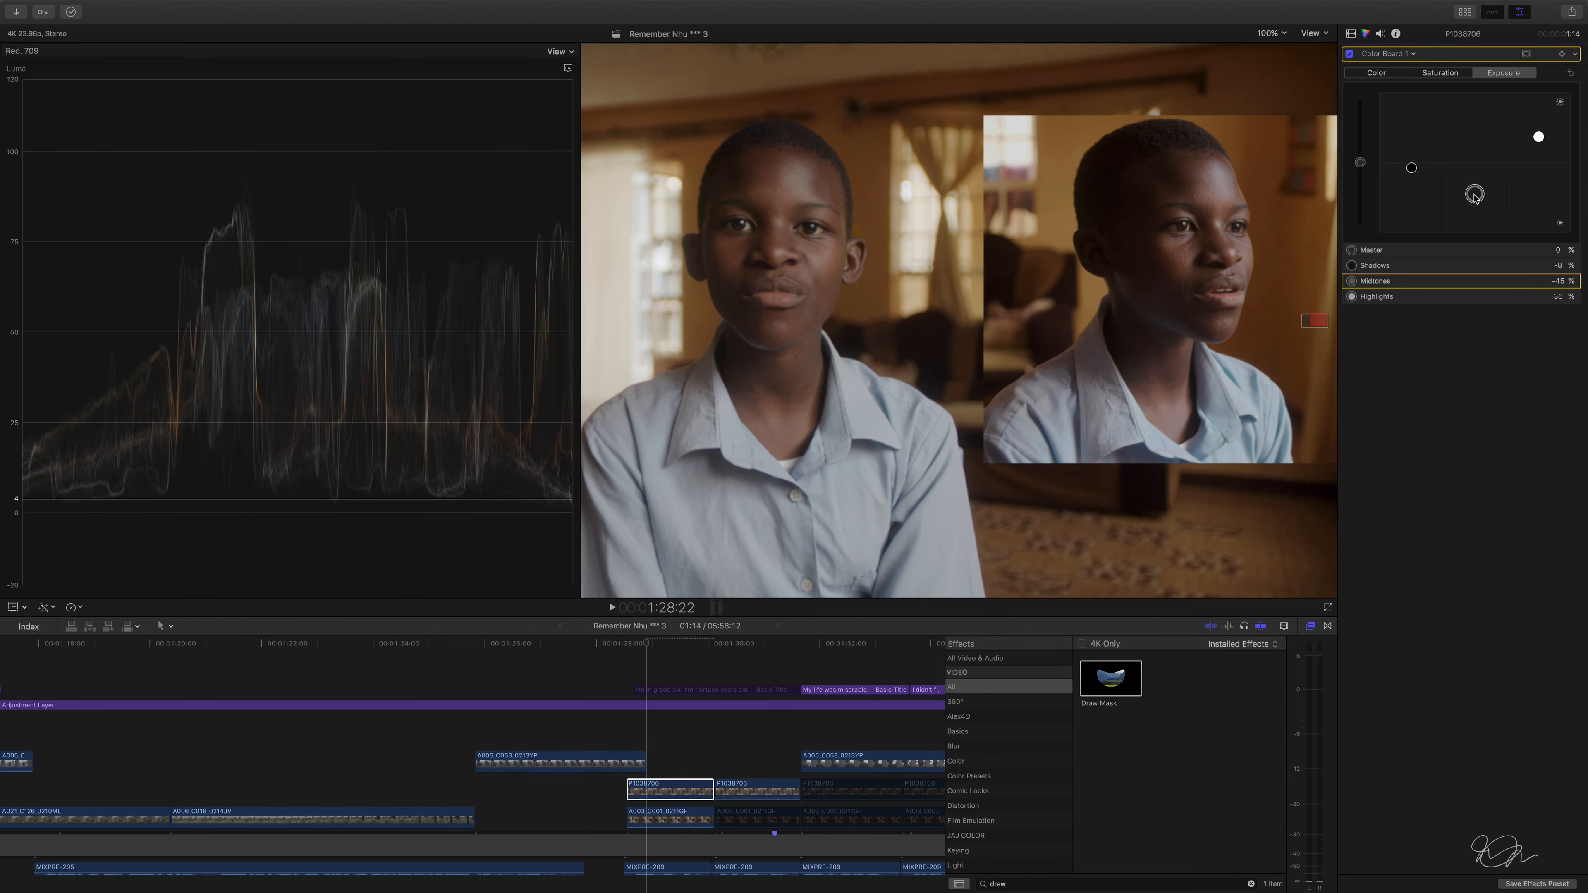
click(1411, 167)
drag(1413, 171, 1413, 168)
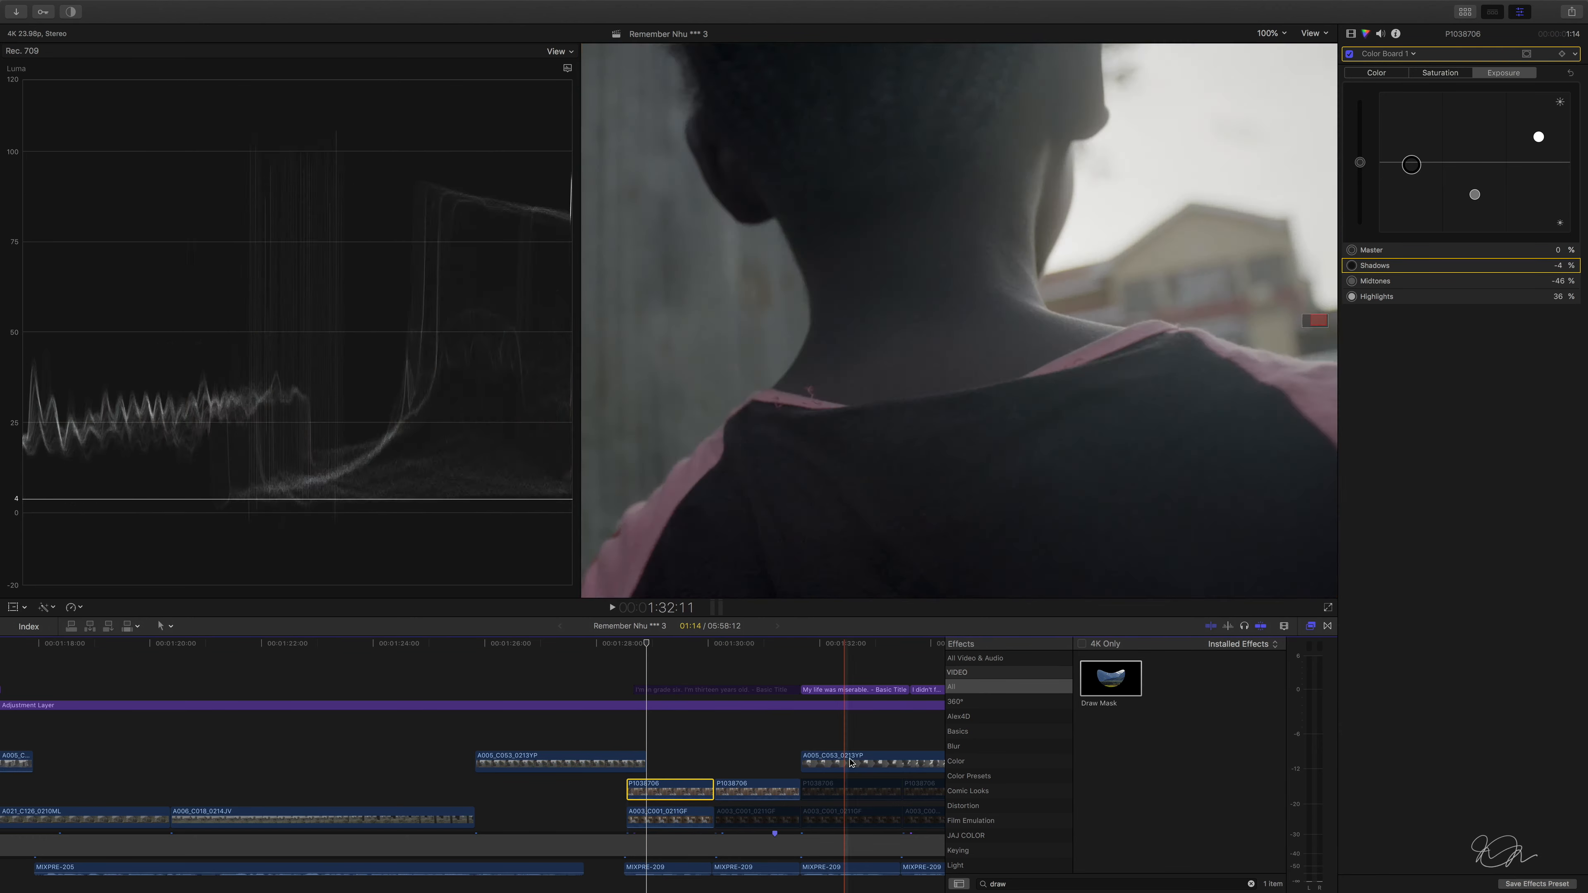
Apply the Gaussian blur effect to clip P1038706 and display its settings
click(998, 747)
click(1246, 884)
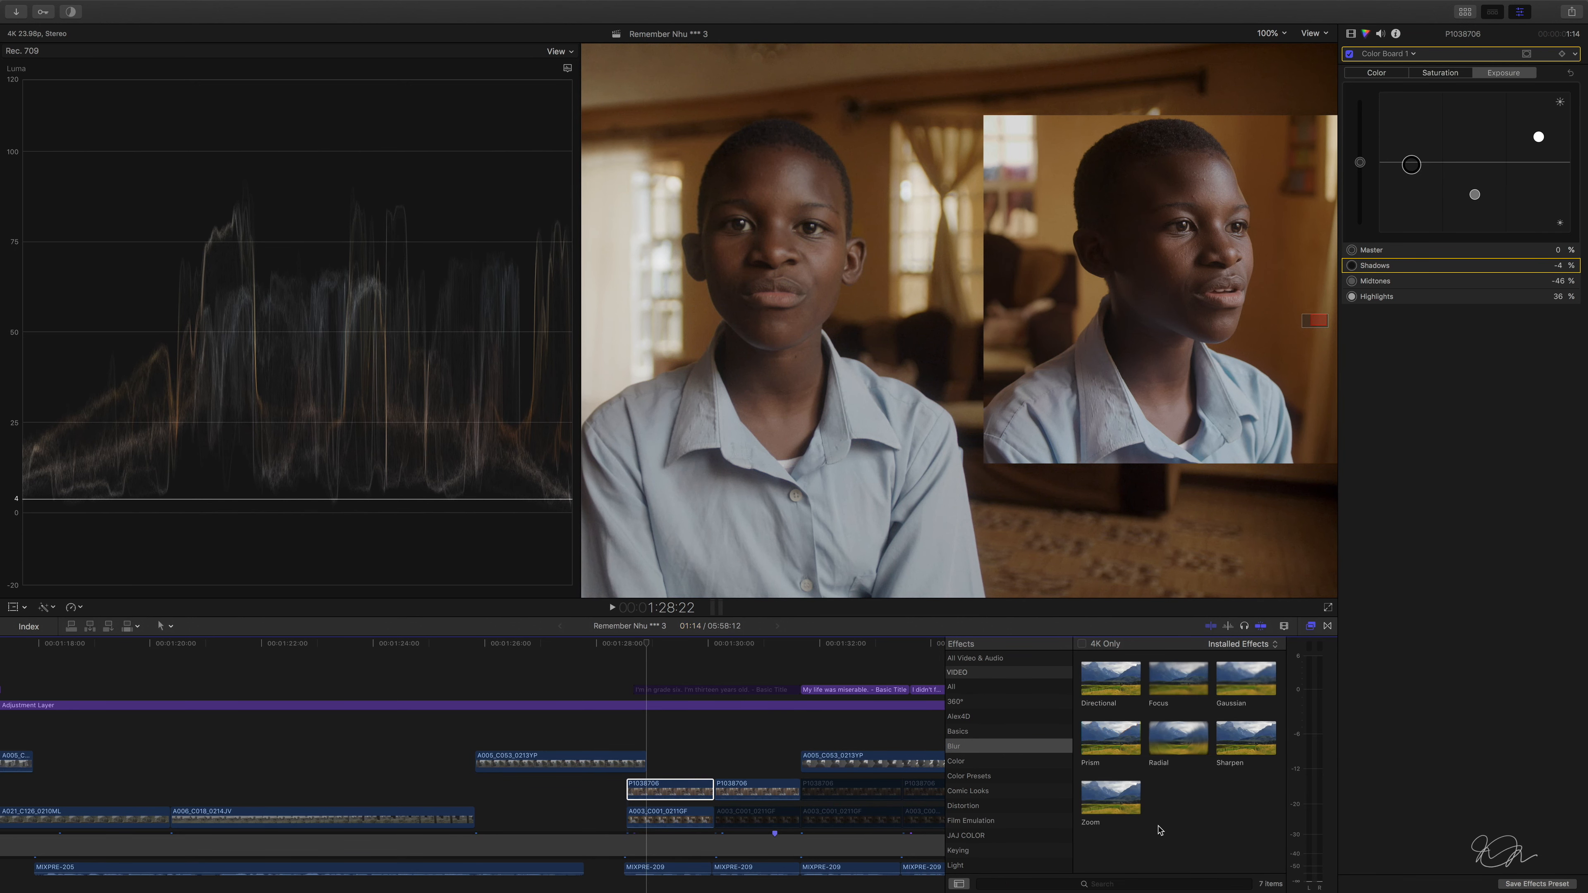
scroll(1061, 716, down, 1)
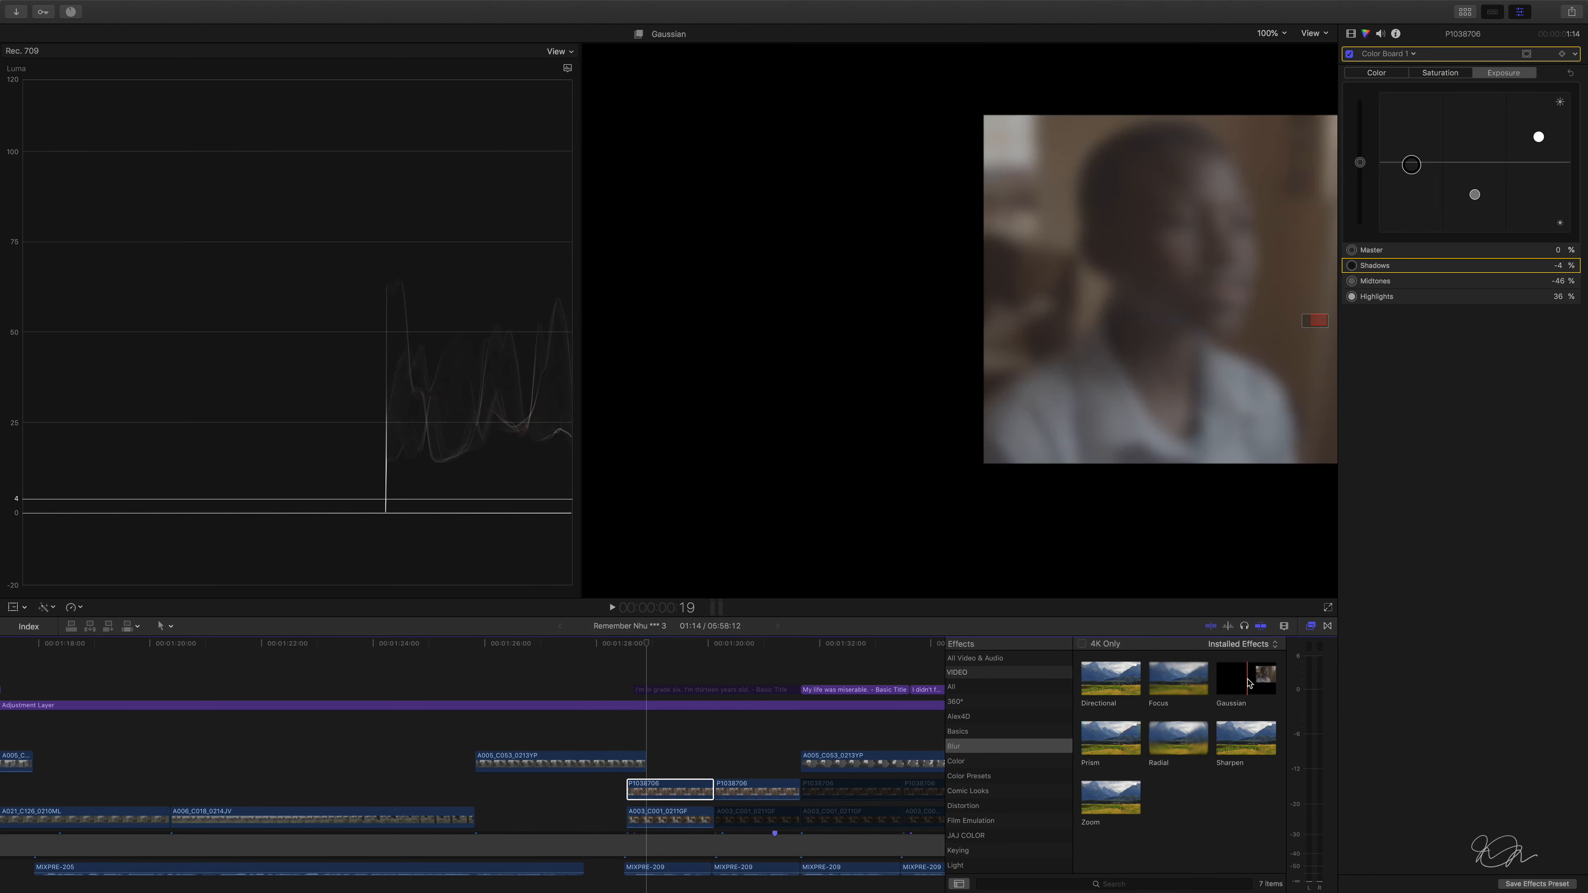
drag(1246, 677, 700, 785)
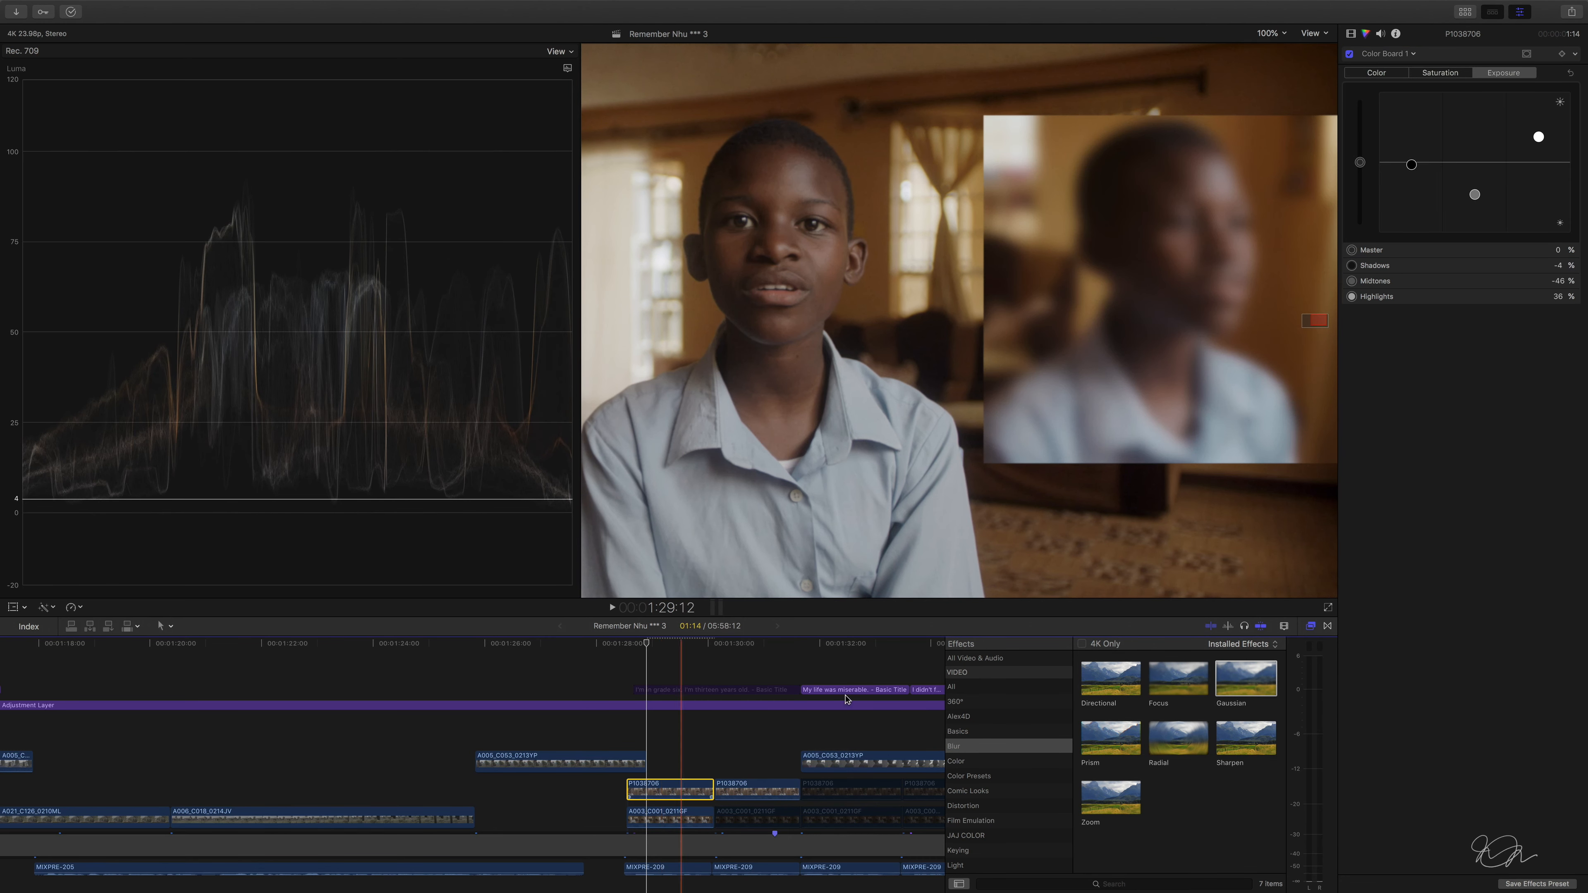
click(1351, 34)
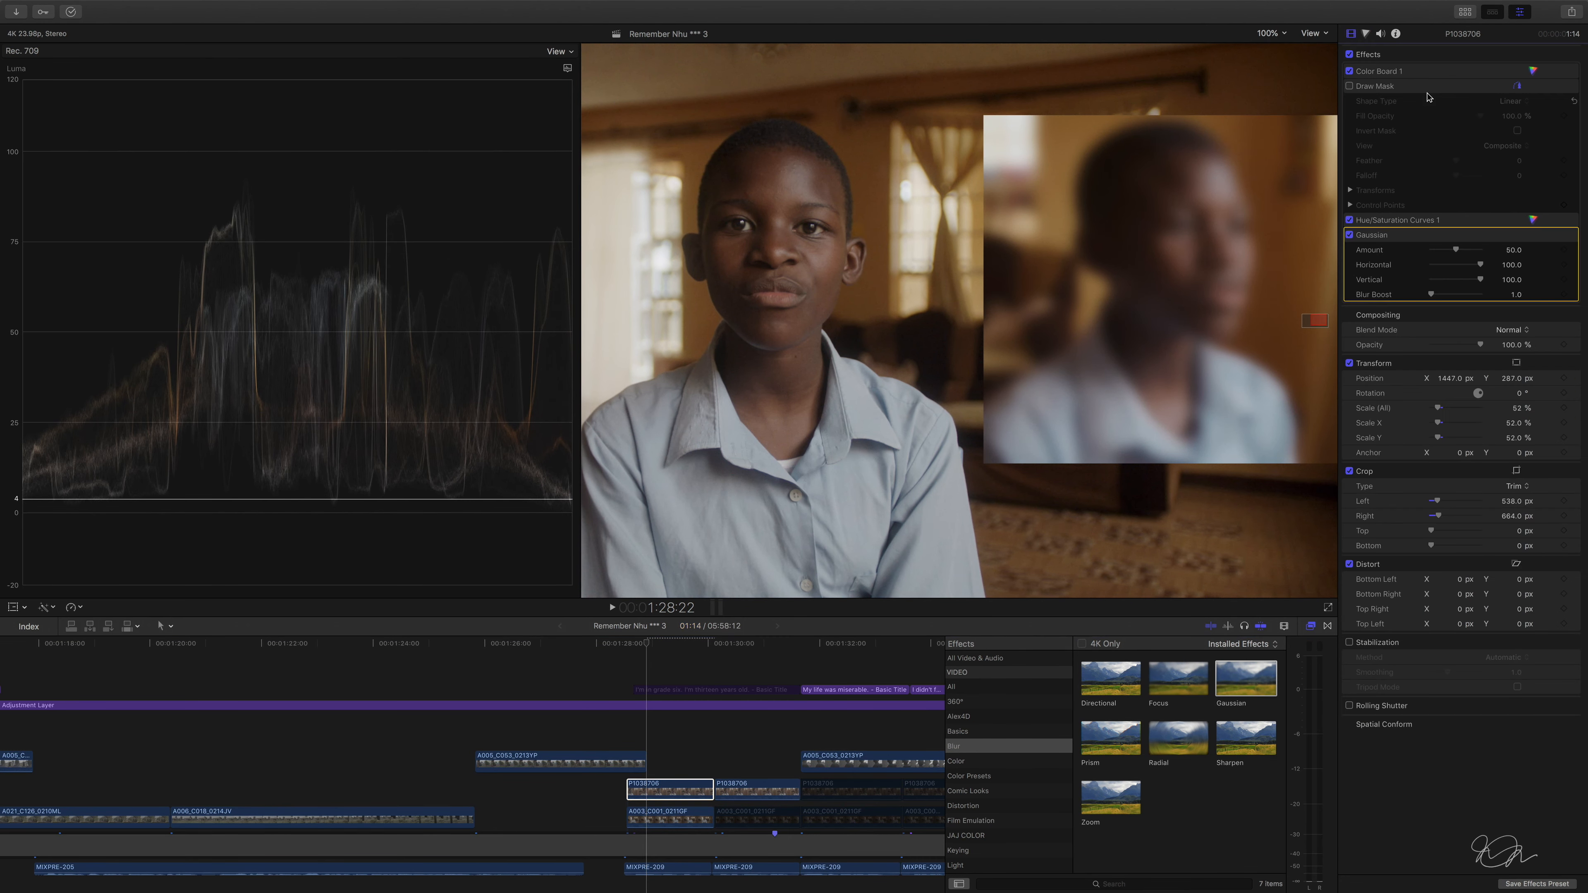
Set the Gaussian blur Amount on clip P1038706 to 2.5
click(1512, 250)
text(1.5)
key(Return)
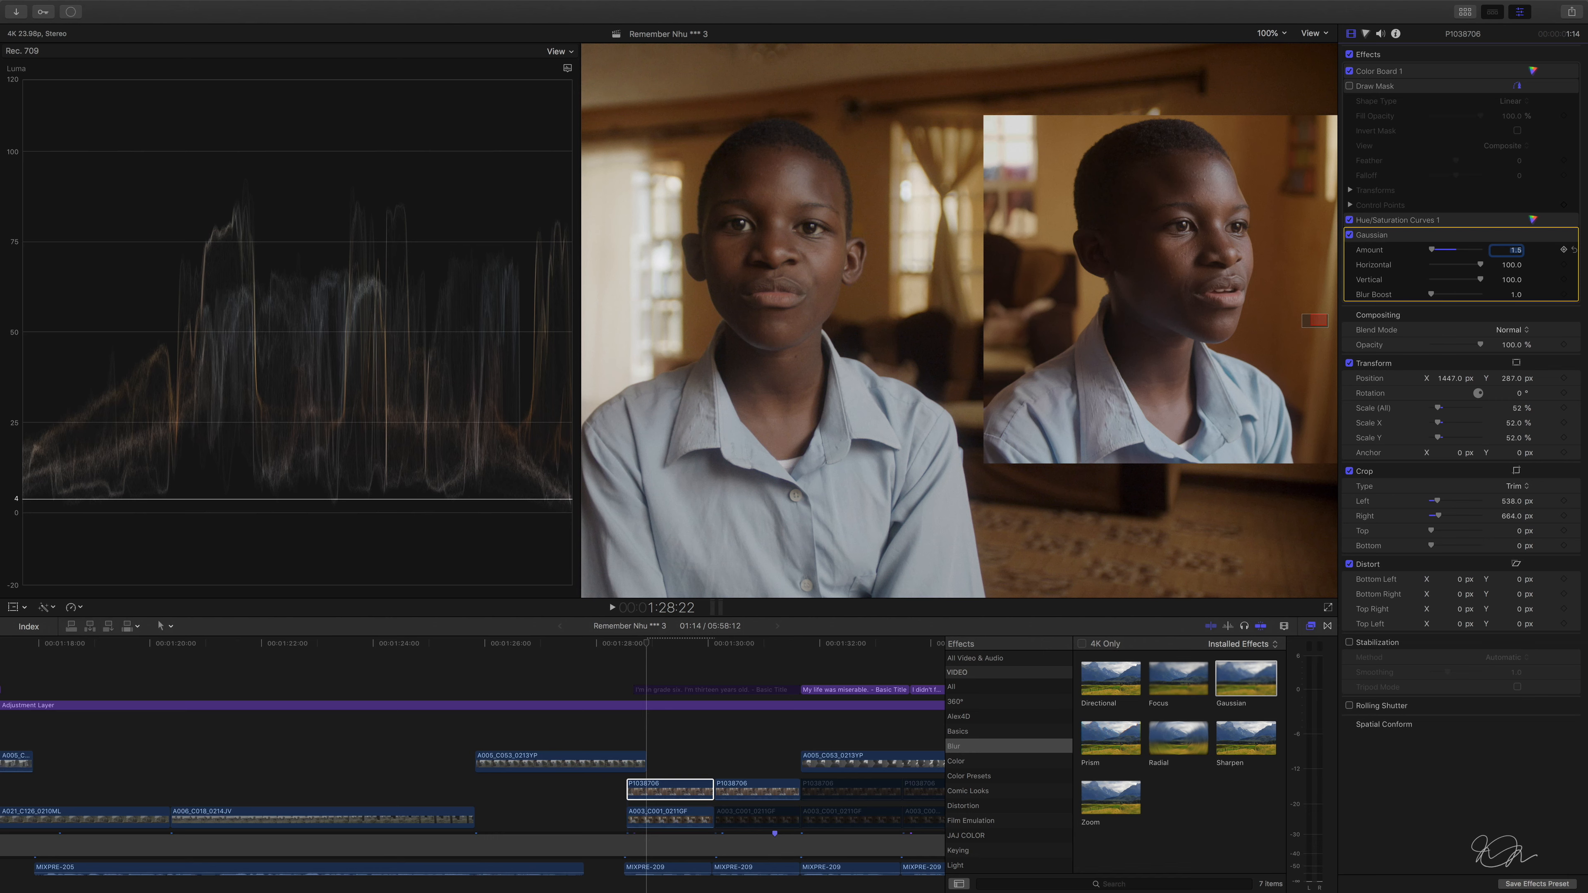
click(1510, 249)
text(2)
key(Return)
text(2)
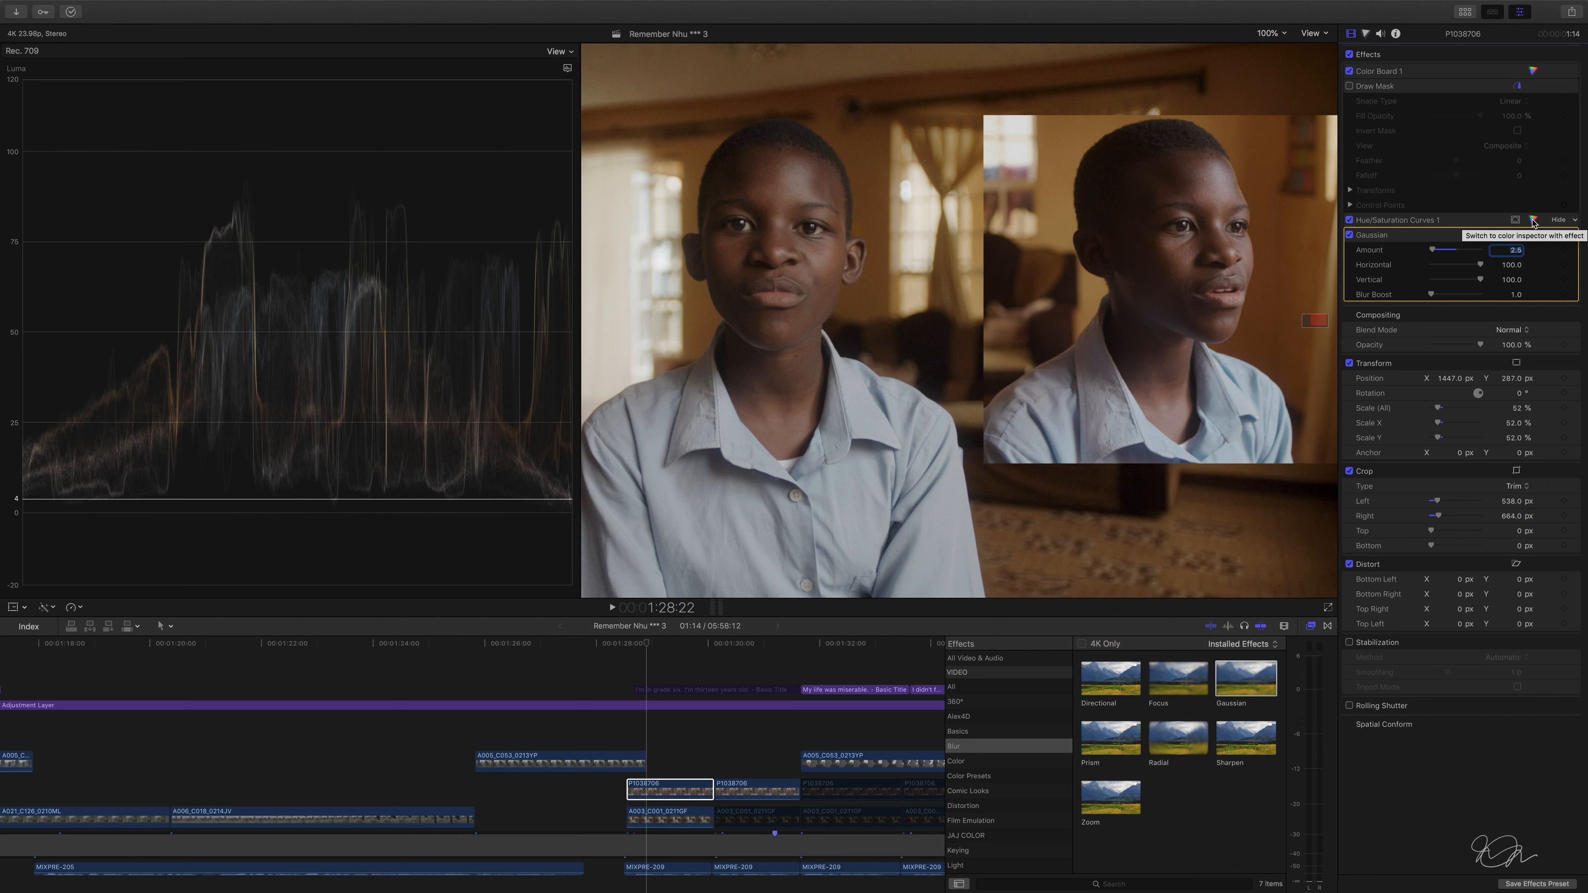
Sample the skin and the blue shirt for the Hue vs Sat curve on clip P1038706 and slightly lower both saturations
click(1534, 220)
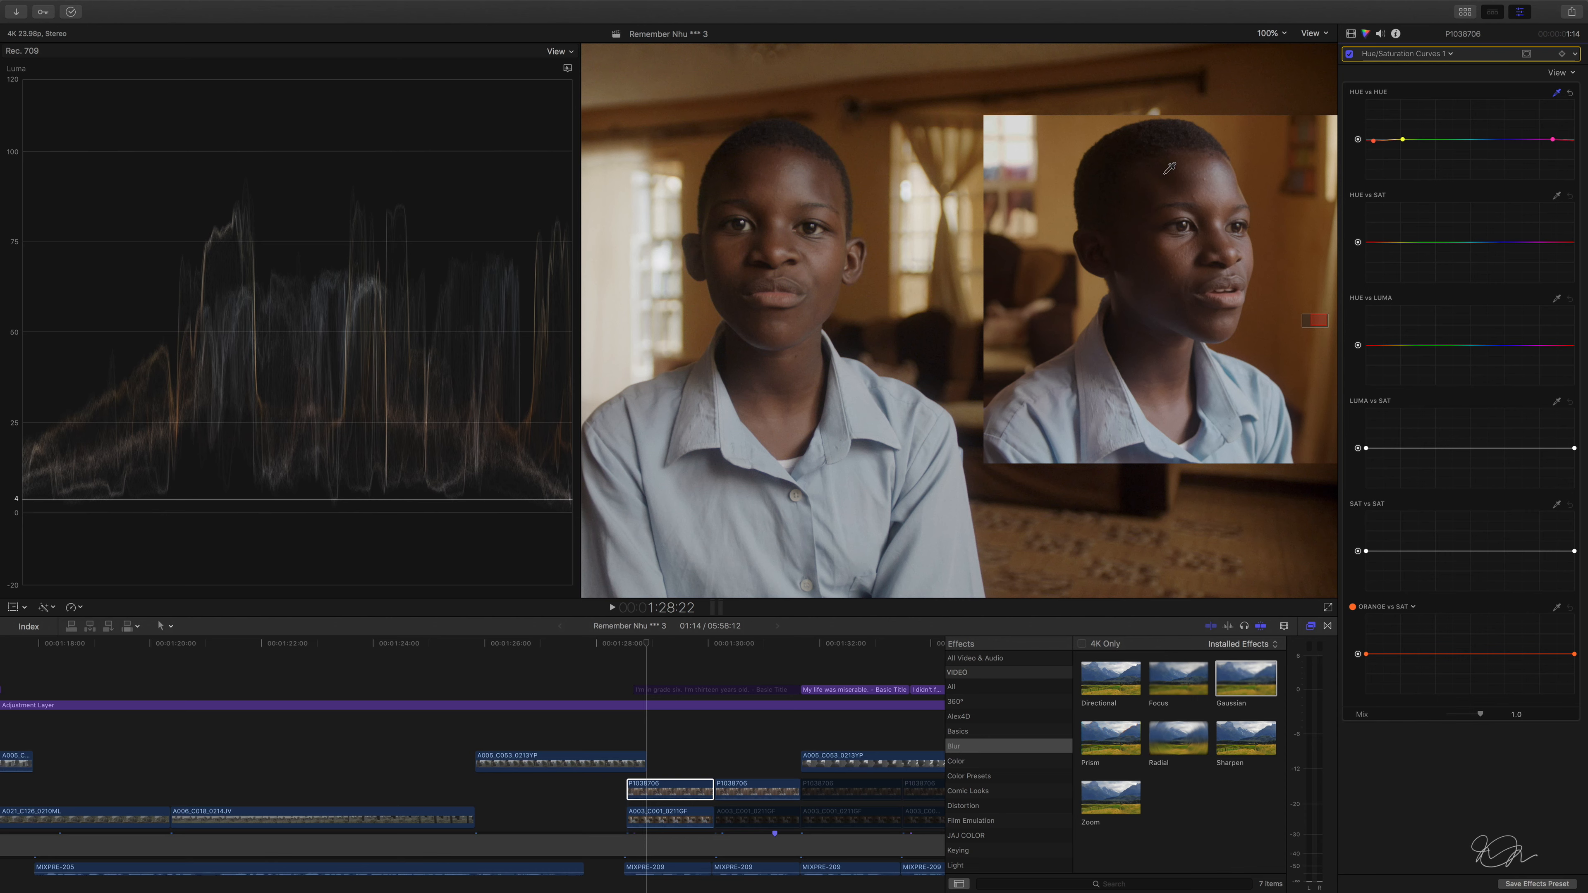
click(1557, 196)
click(1164, 259)
drag(1374, 244, 1374, 245)
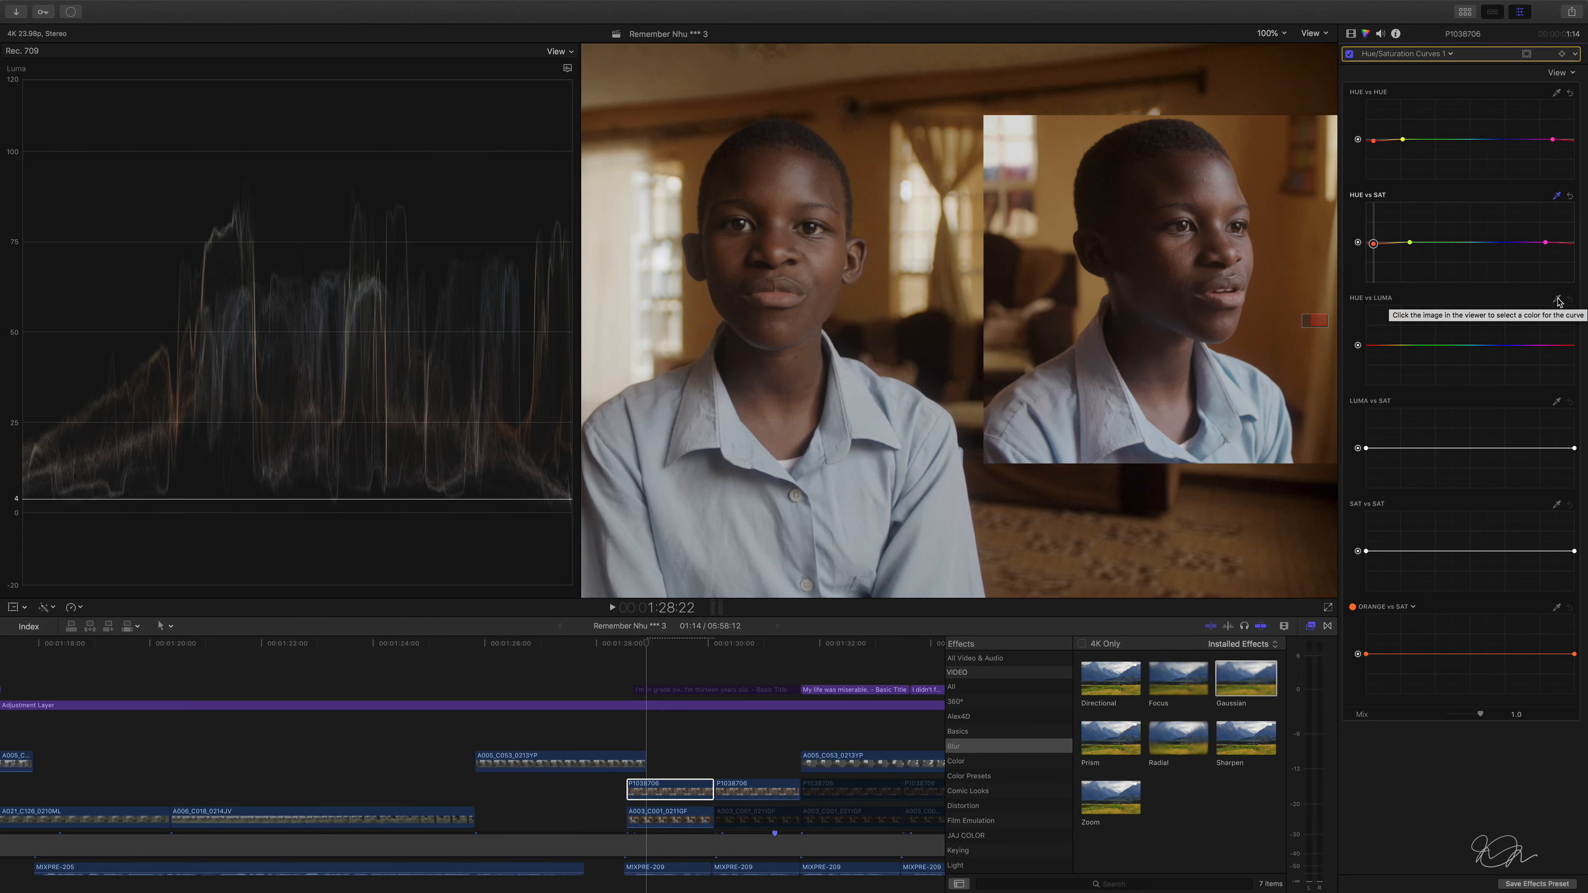
click(1235, 370)
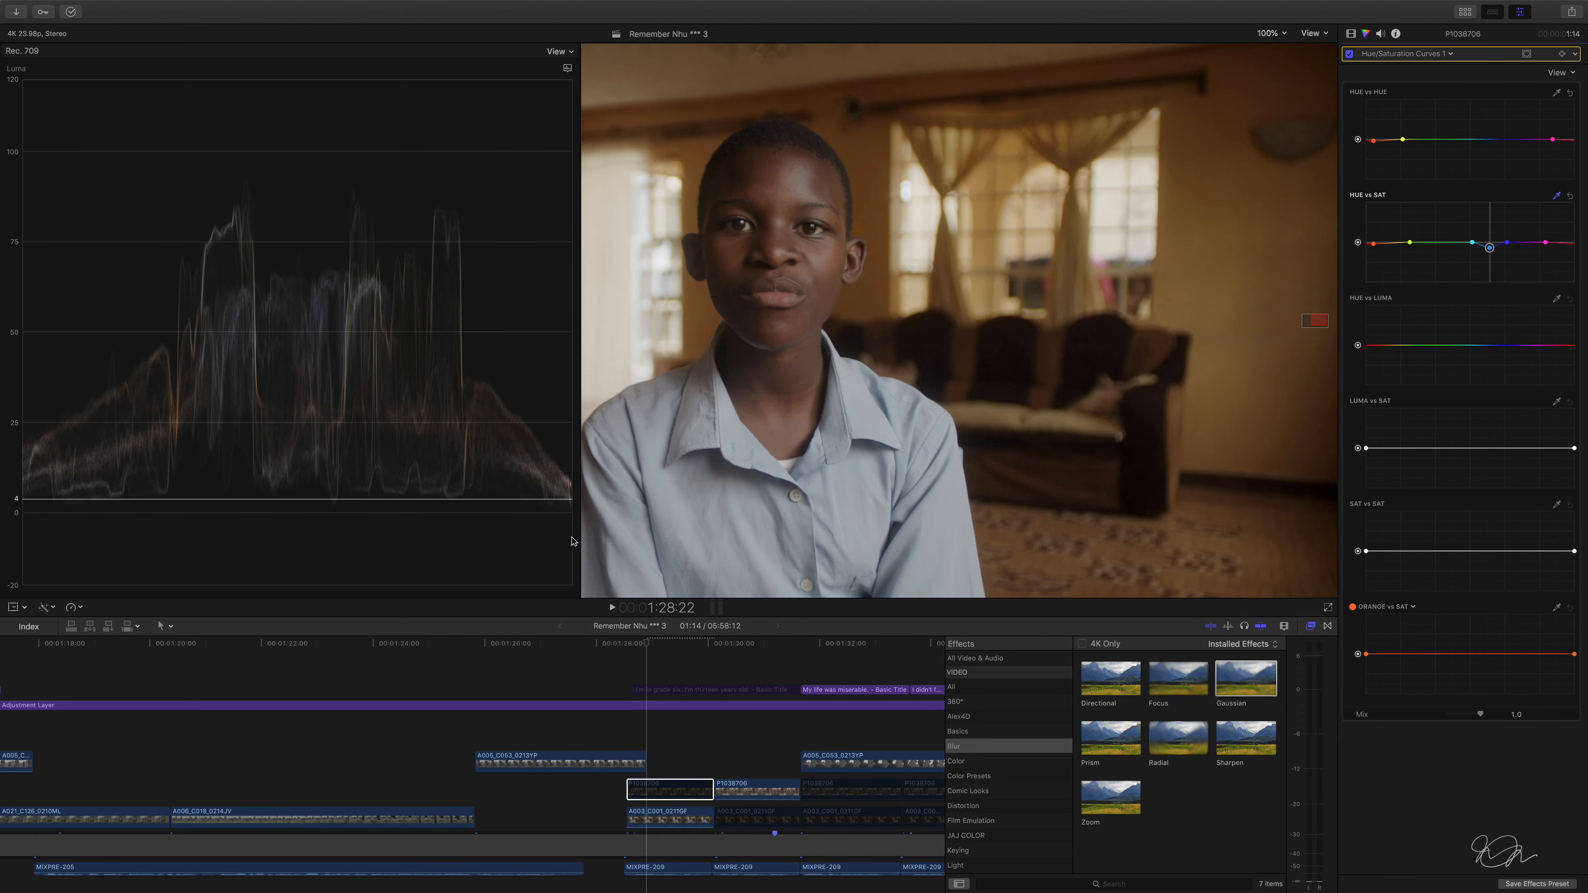
Narrow the scope area and turn off Transform and Crop on clip P1038706 so it fills the frame
key(v)
drag(581, 537, 201, 538)
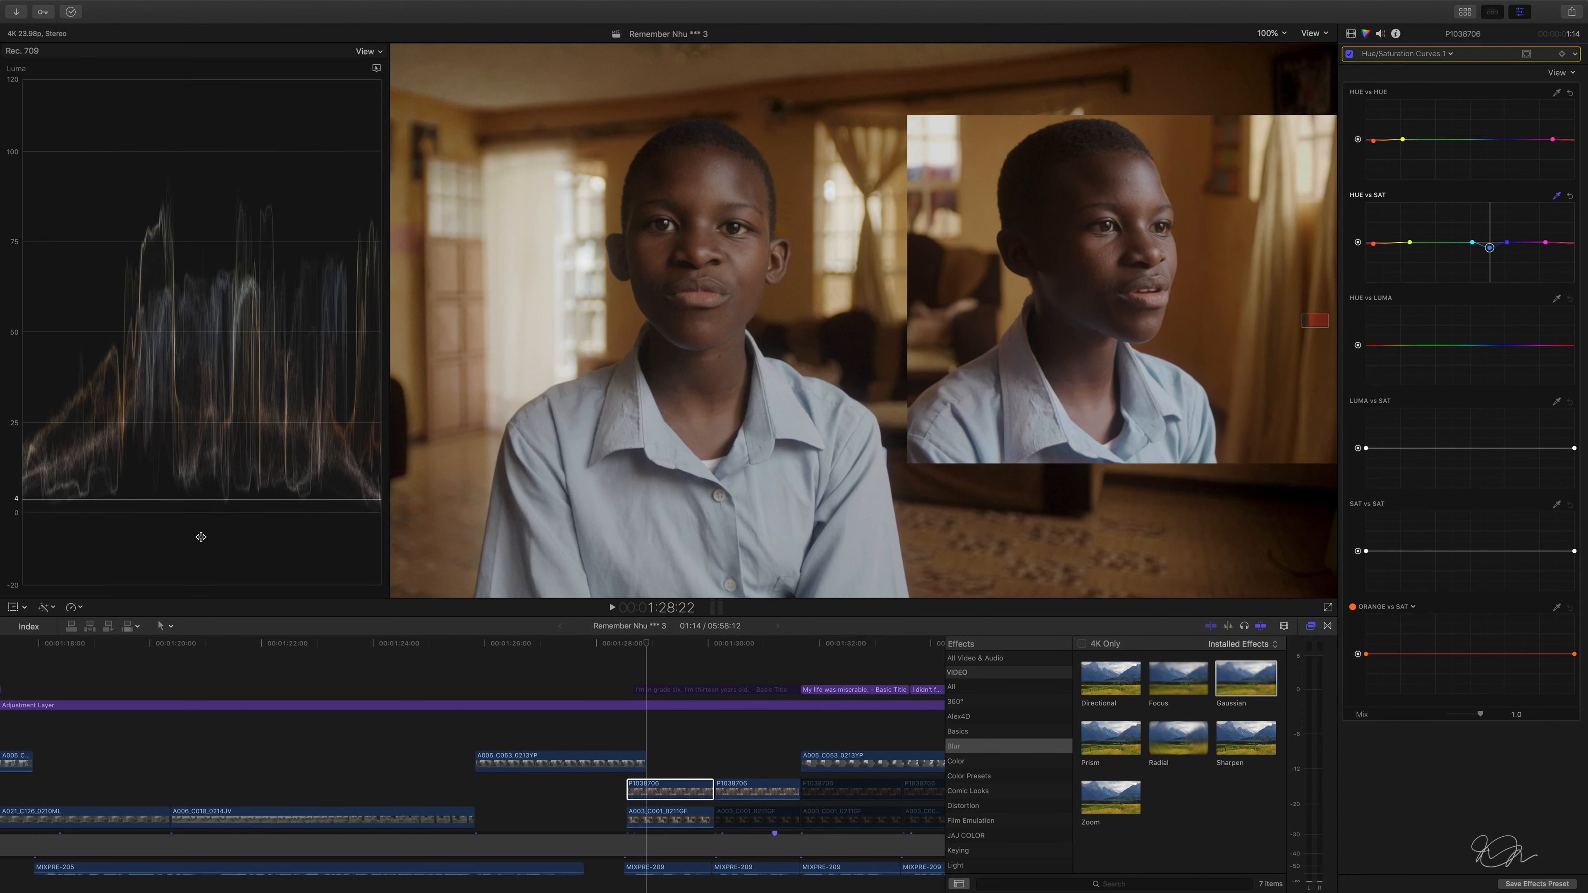
click(1351, 33)
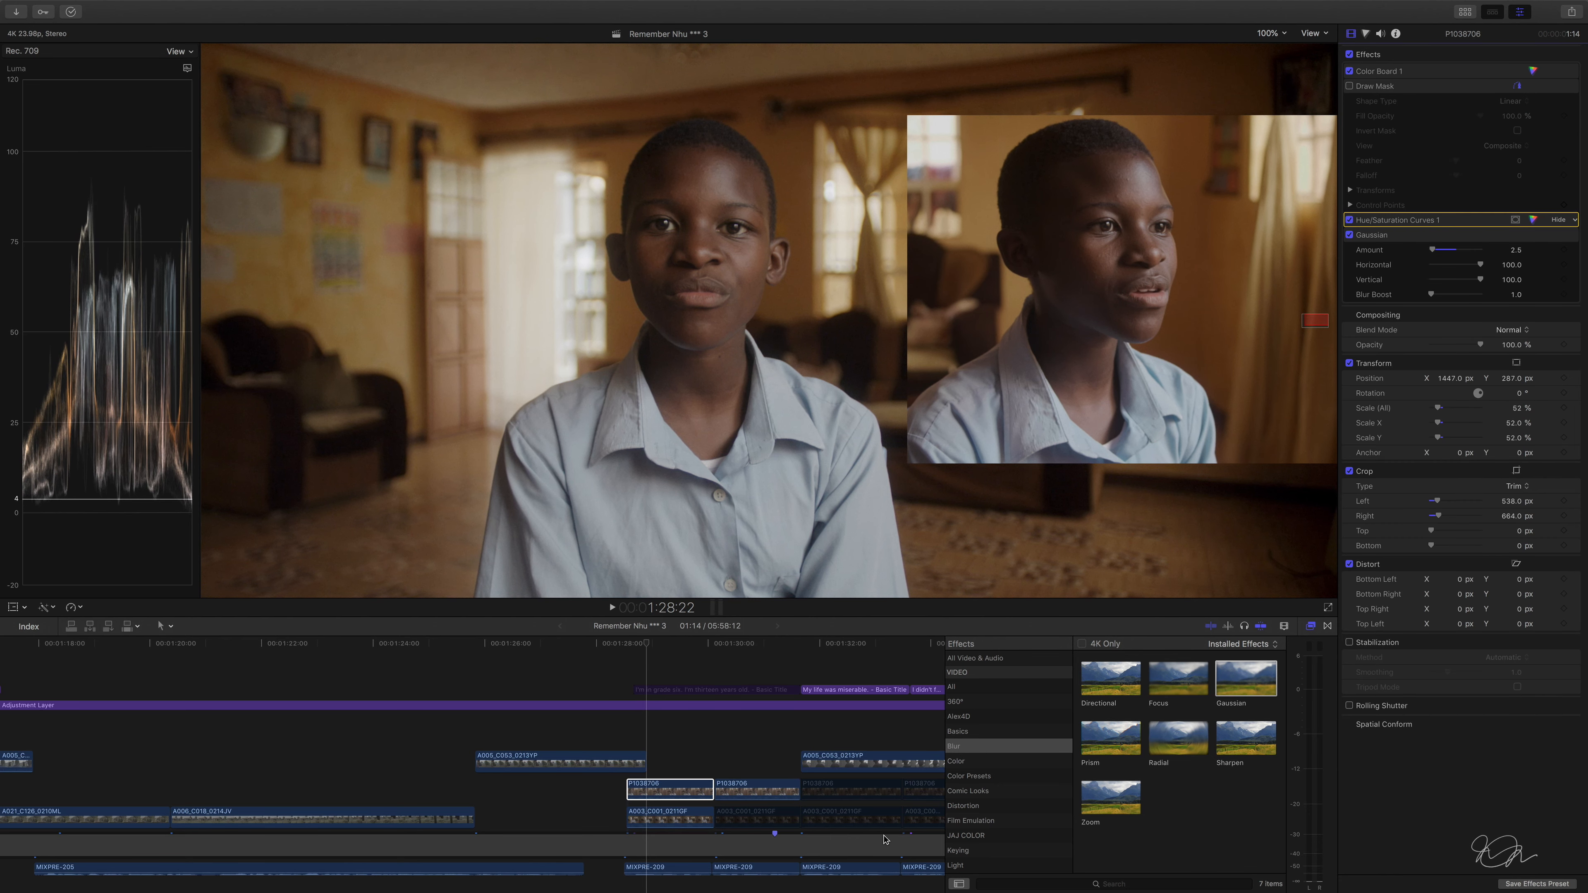
click(665, 789)
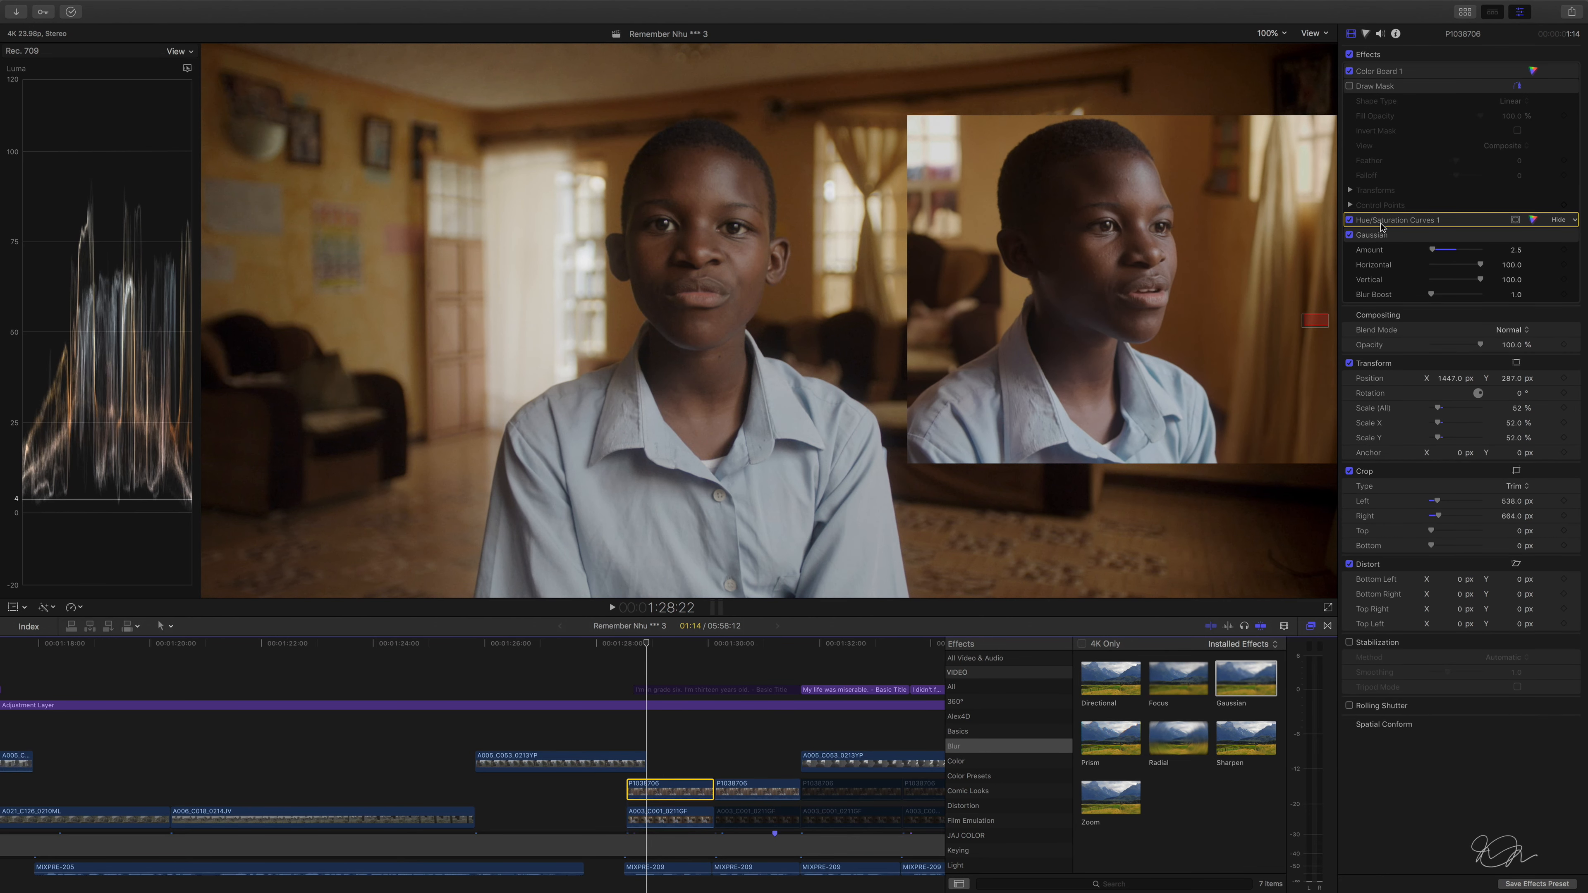
click(1349, 363)
click(1349, 471)
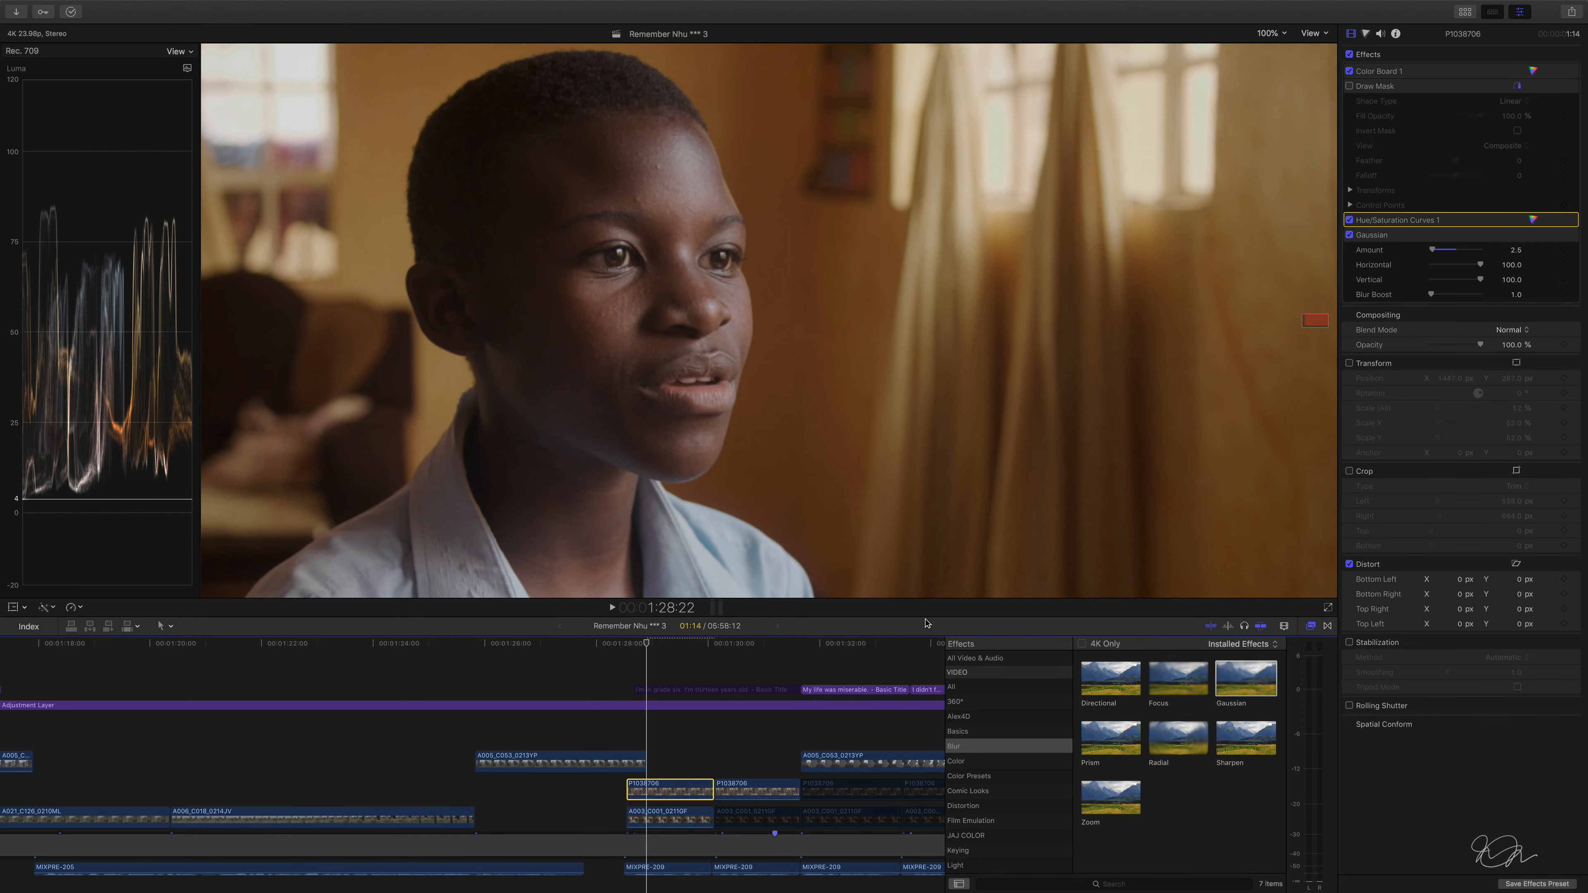
Give the timeline more height and fit the full frame inside the viewer
drag(865, 623, 862, 491)
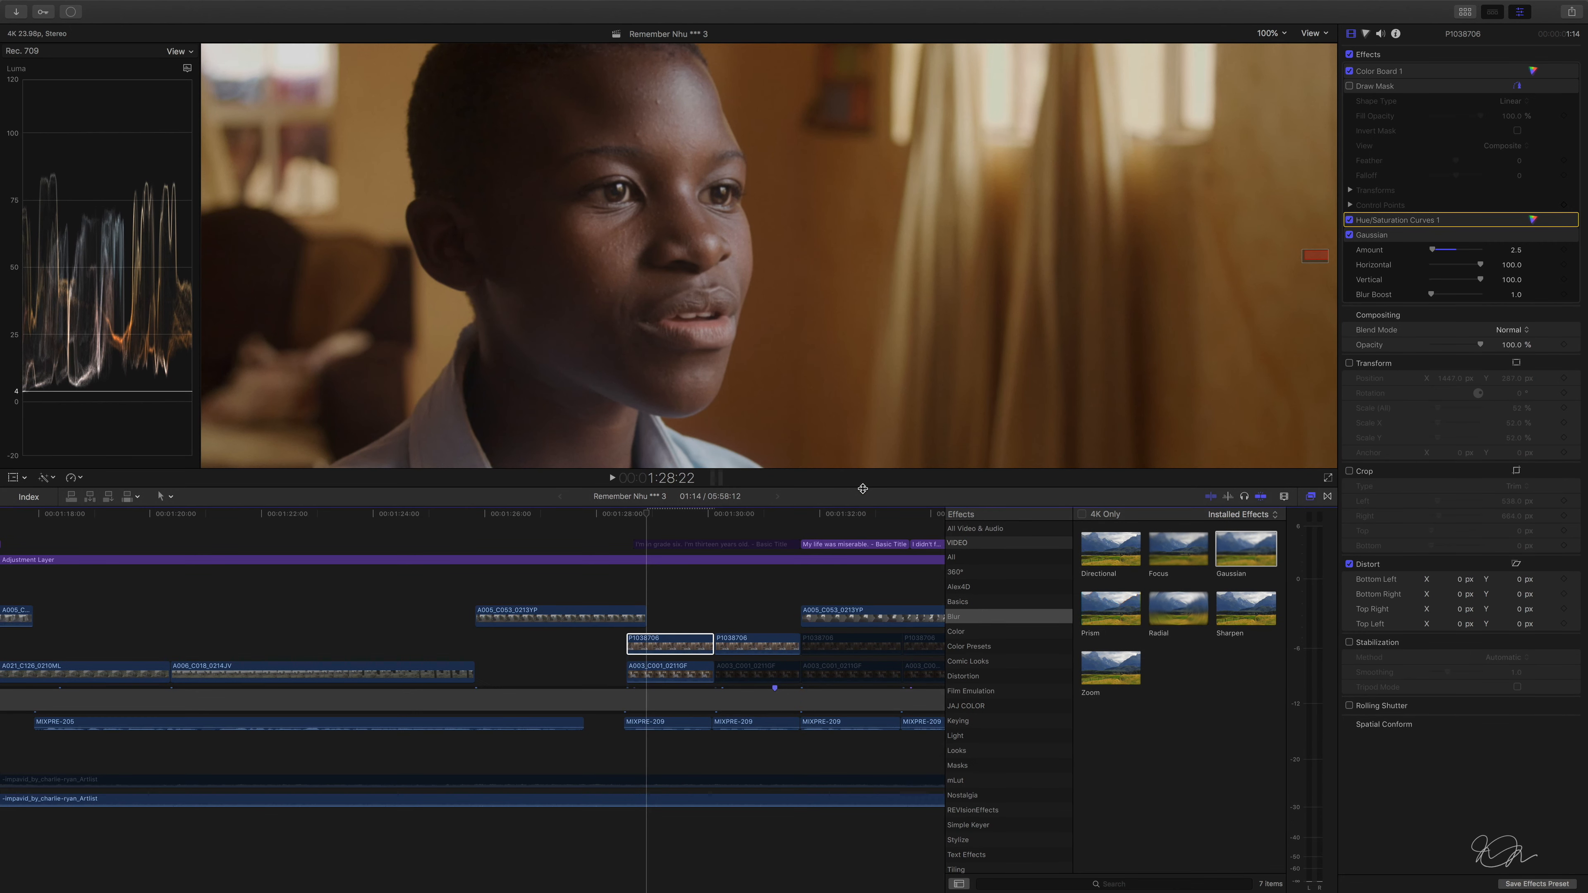
click(1270, 33)
click(1272, 43)
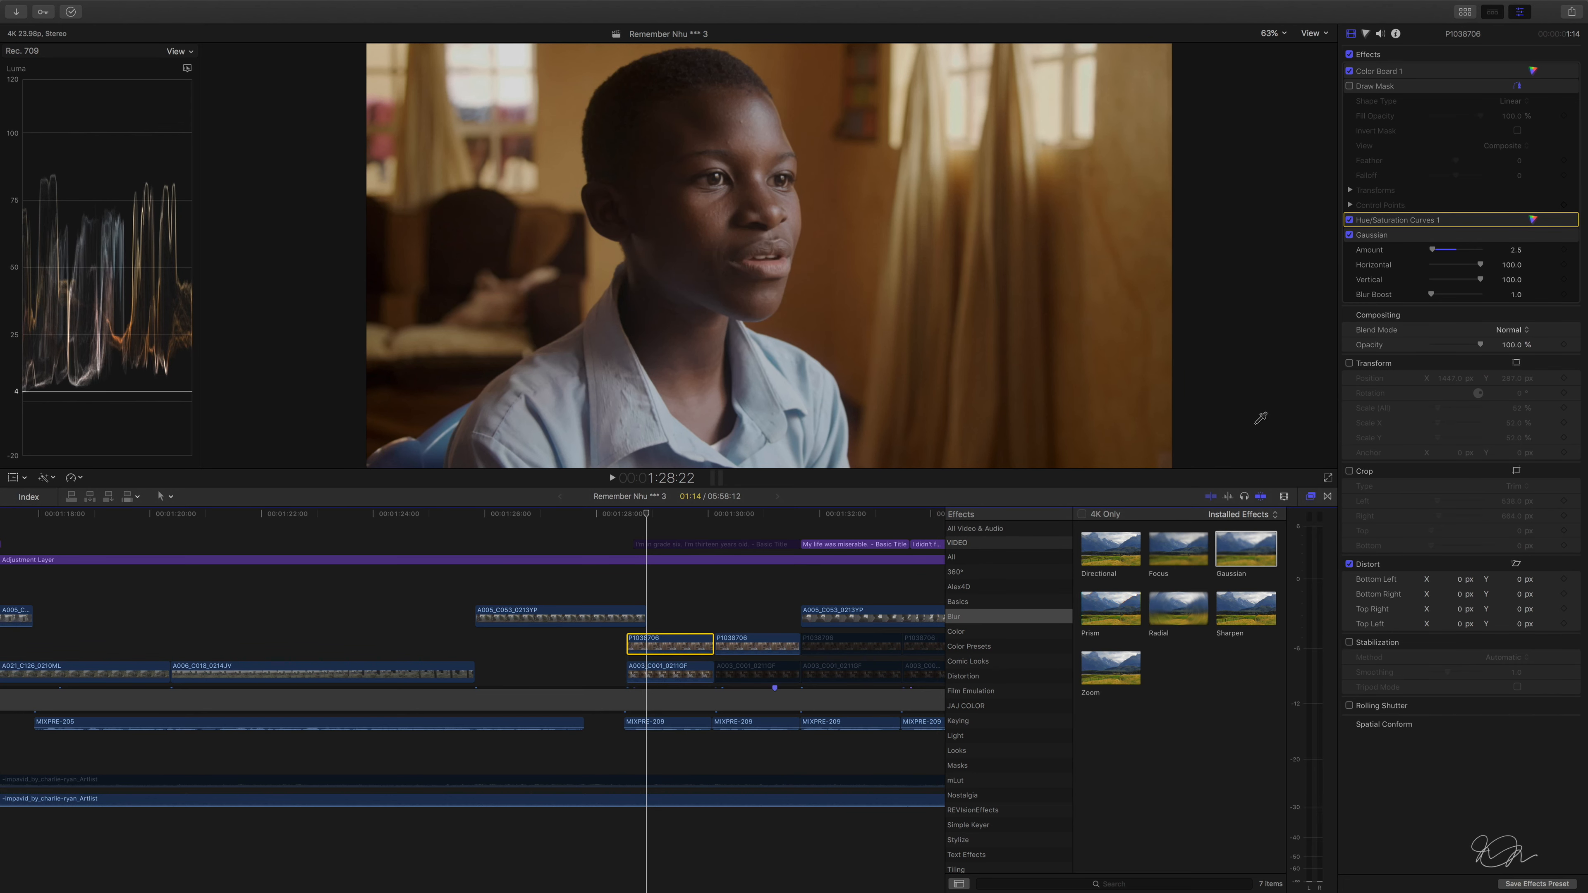
Alternate clip P1038706 between enabled and disabled to compare its exposure, skin and shirt colors with the RED clip beneath
key(v)
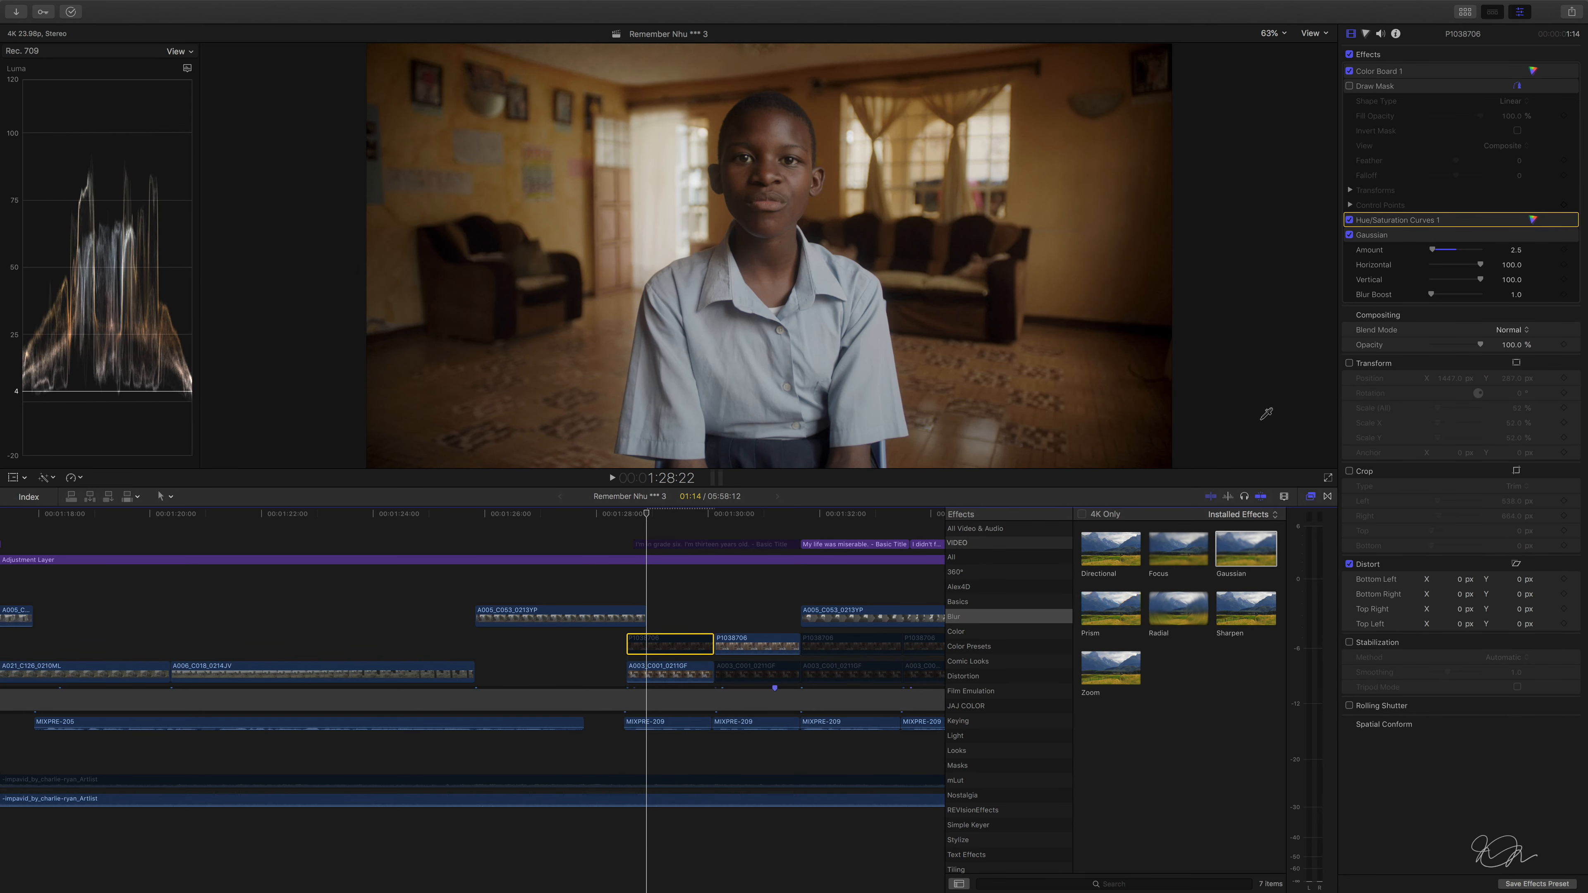
key(v)
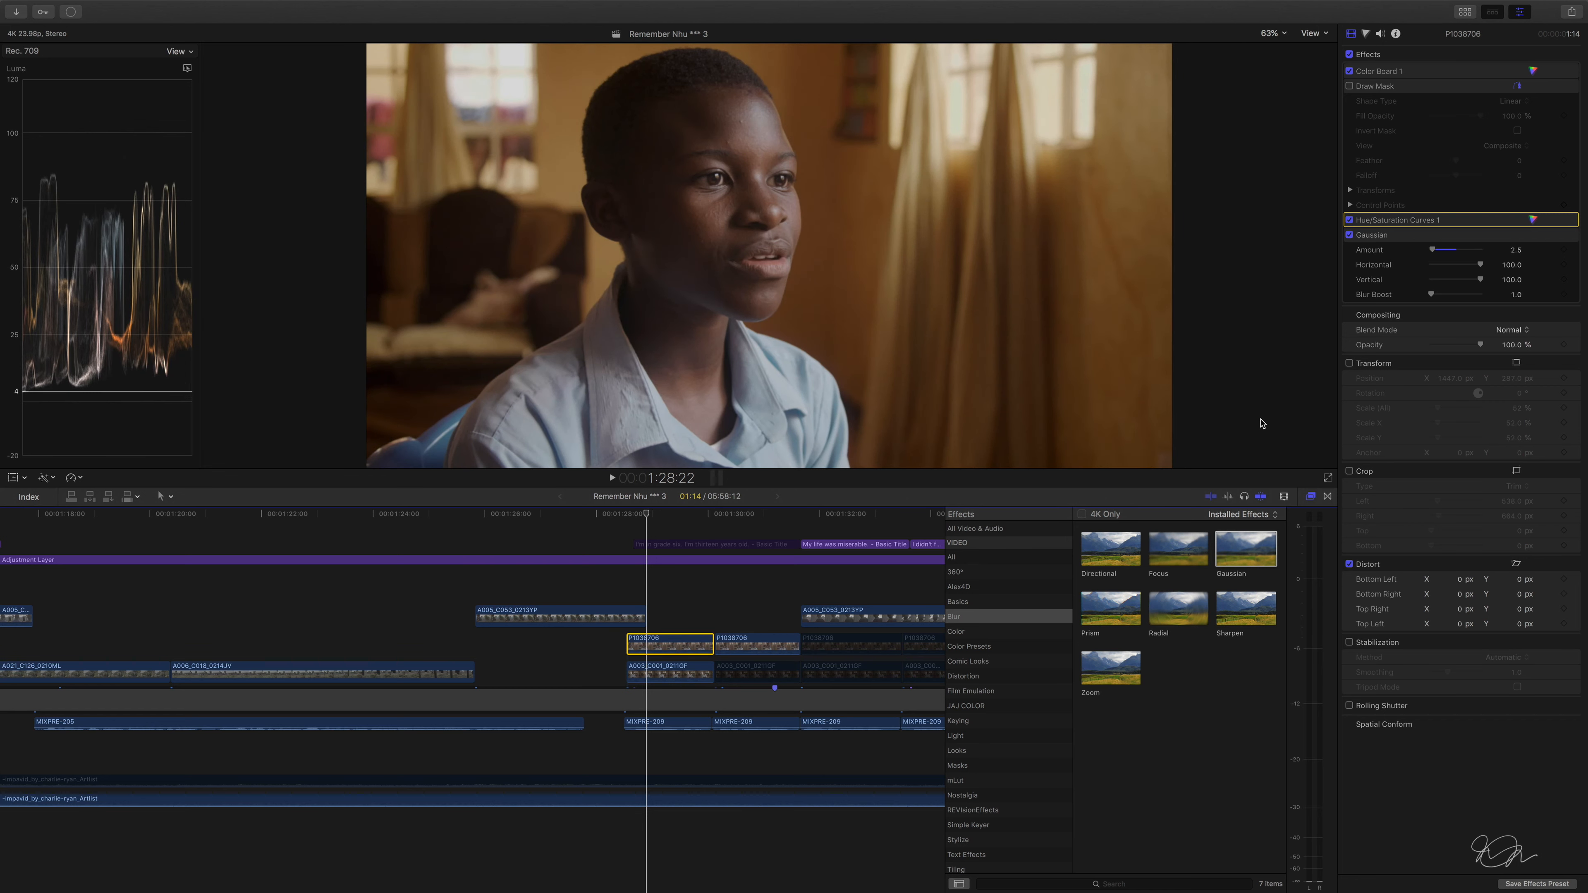
key(v)
key(v)
key(v)
key(v)
key(v)
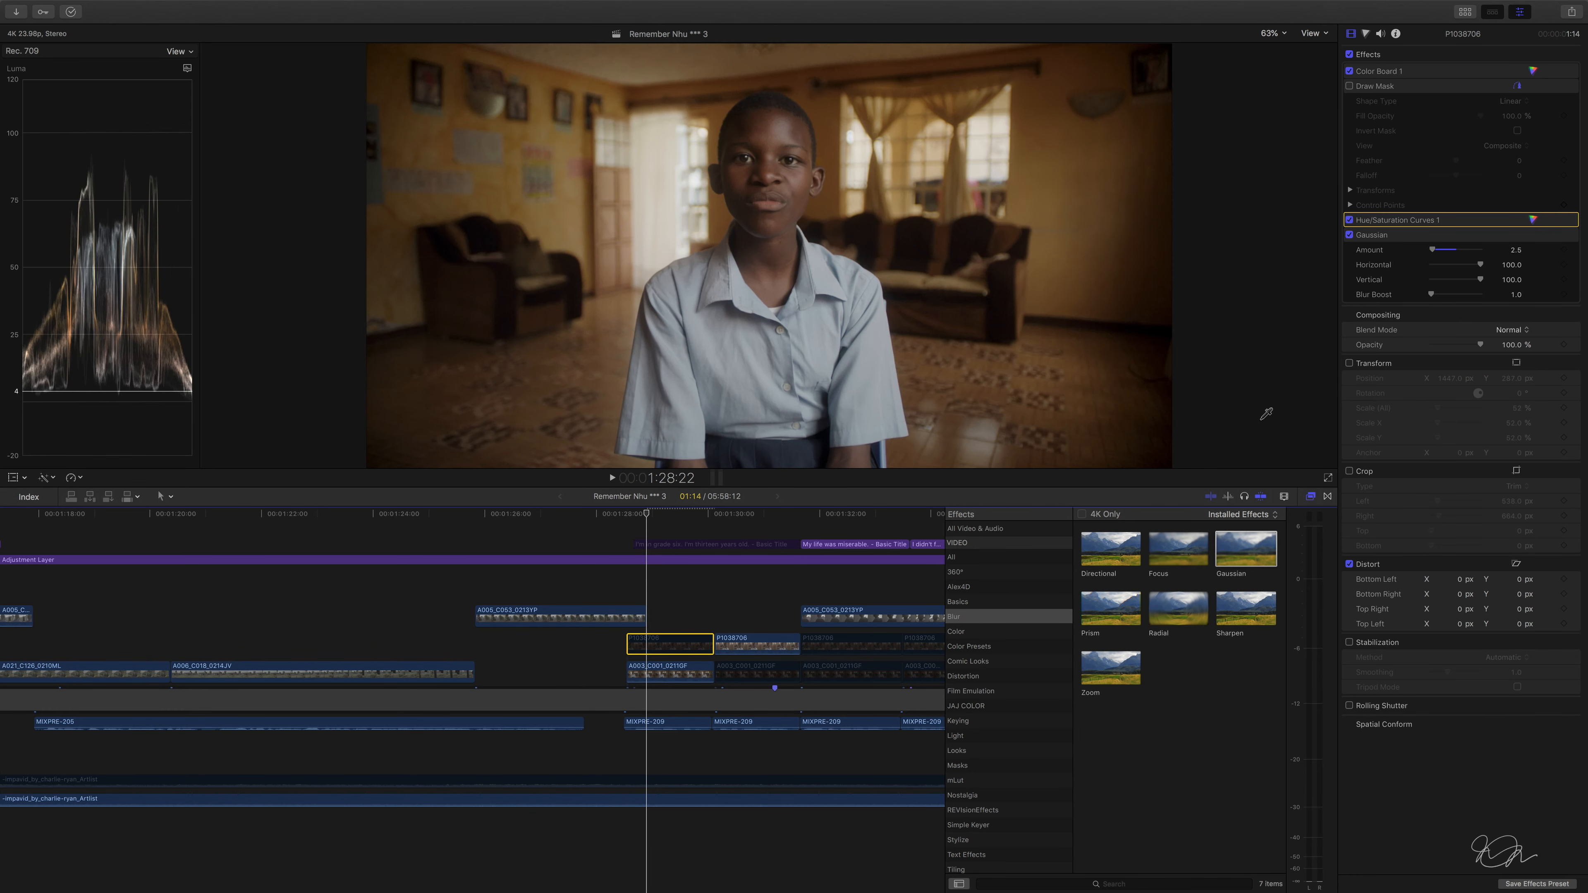
key(v)
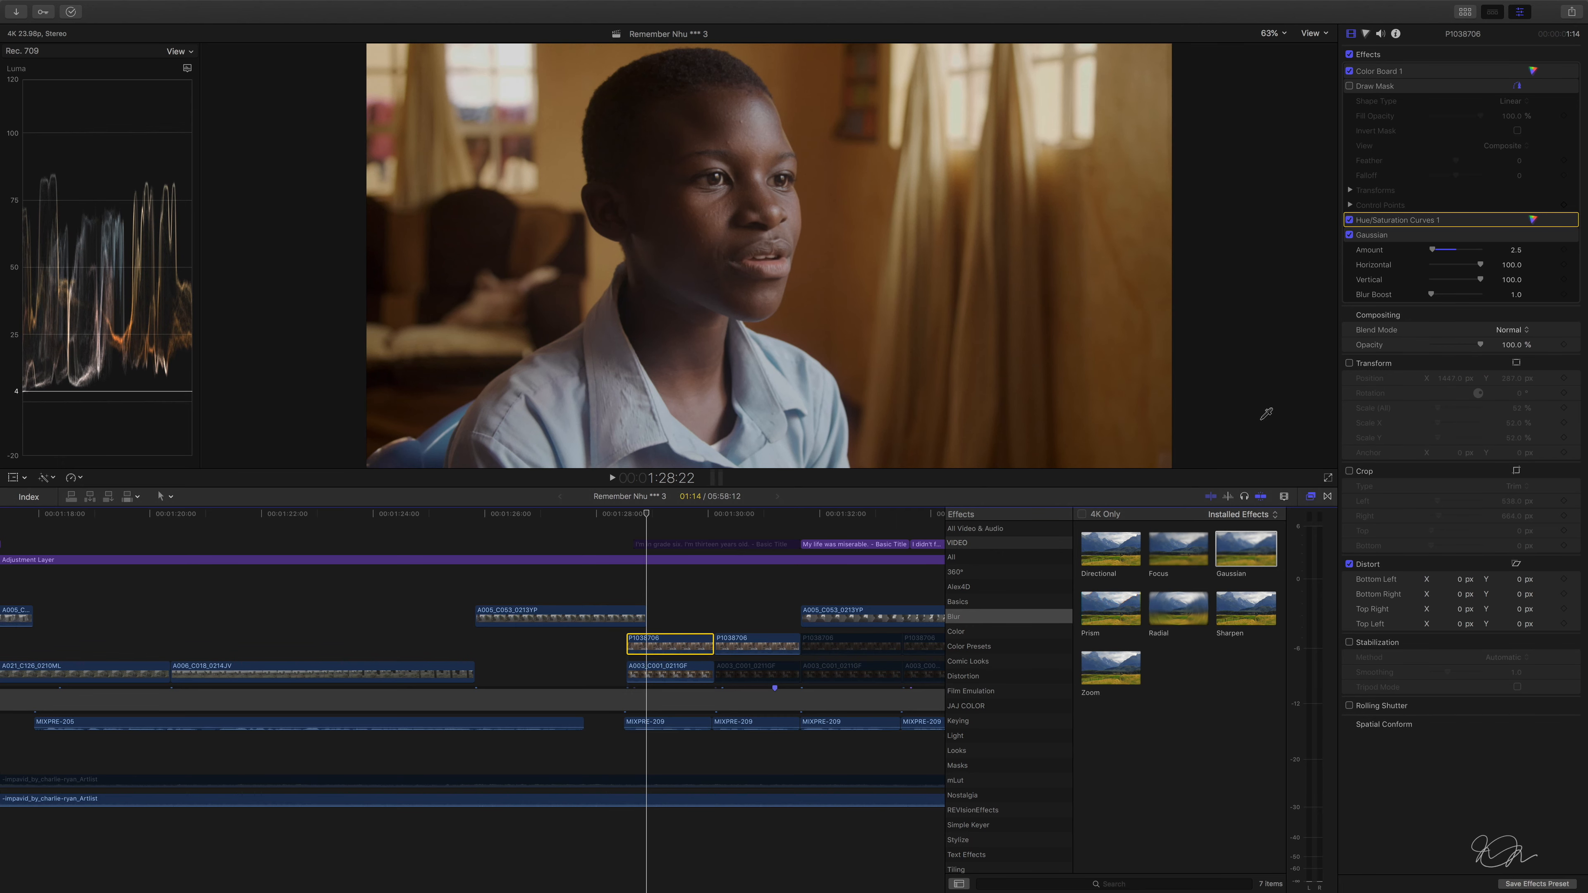
key(v)
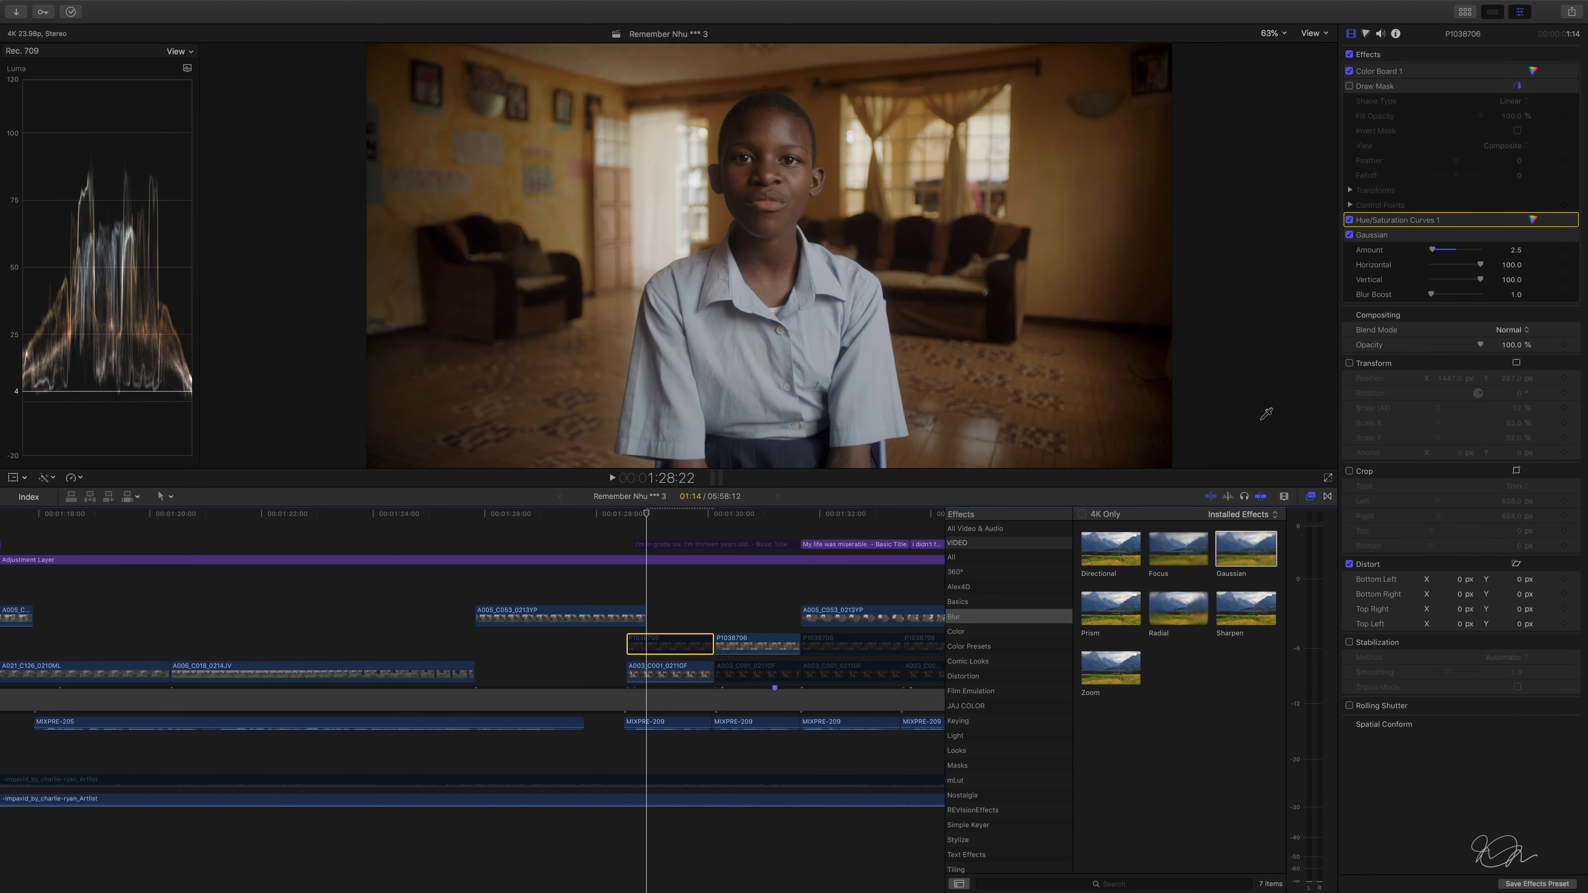
key(v)
key(v)
key(v)
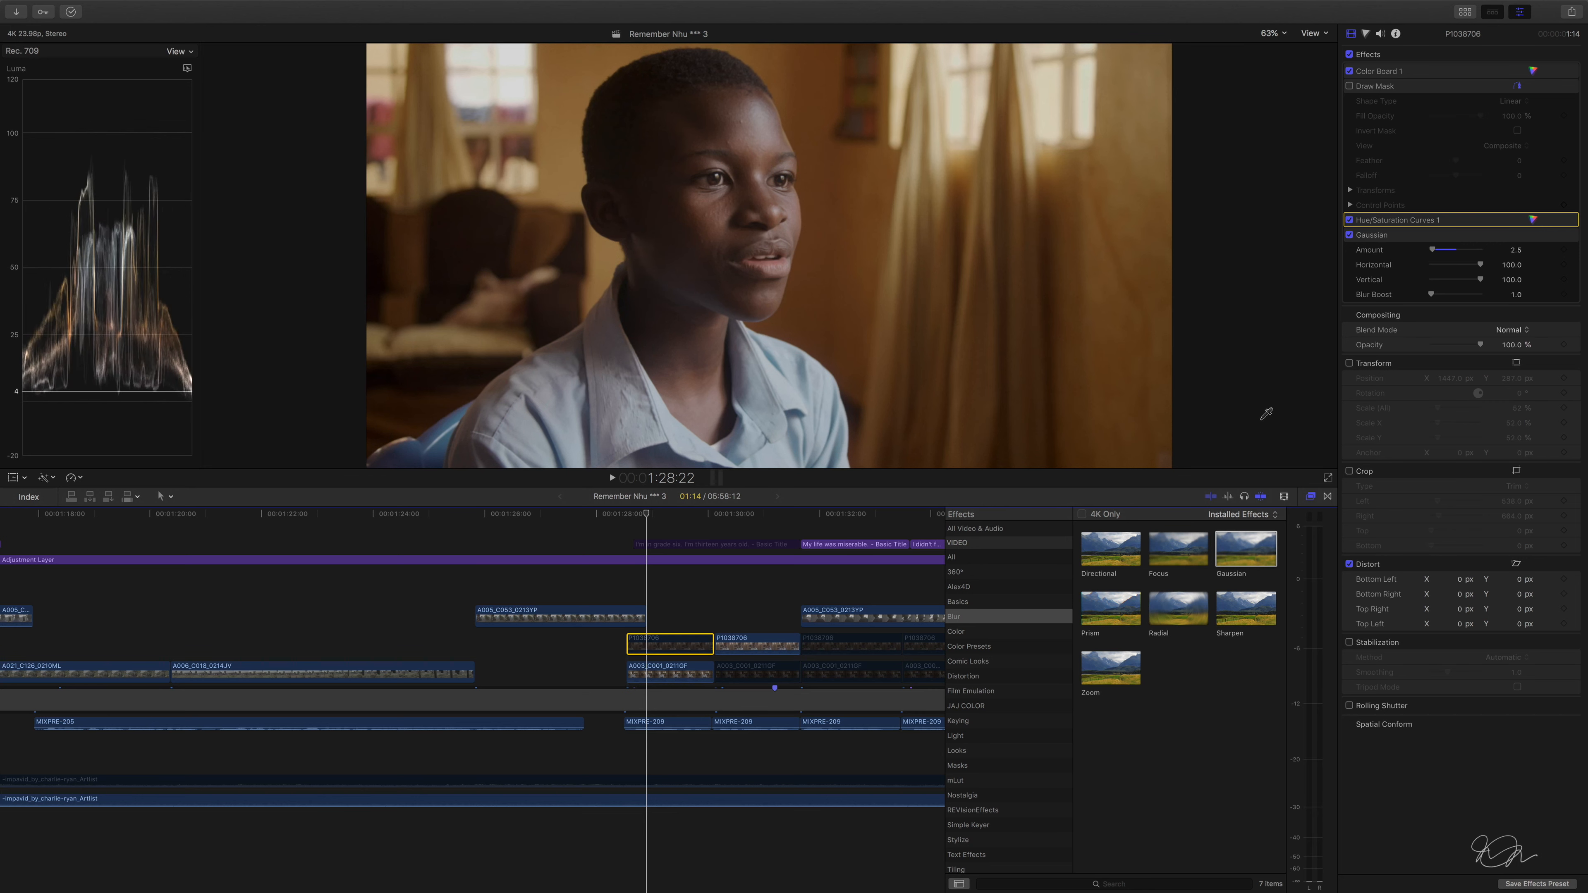
key(v)
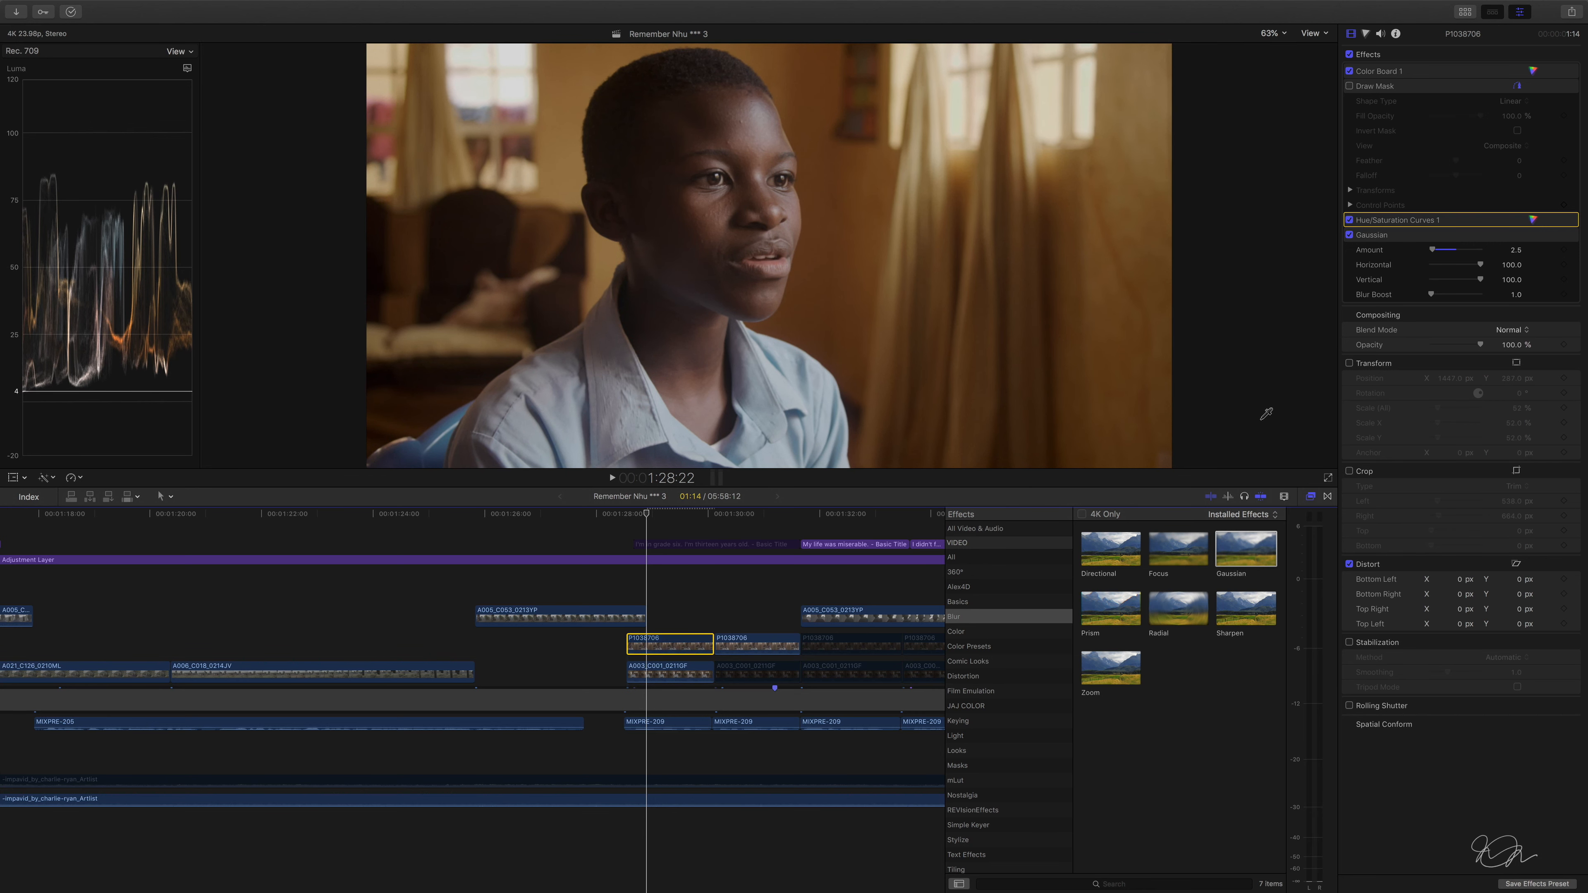
key(v)
key(v)
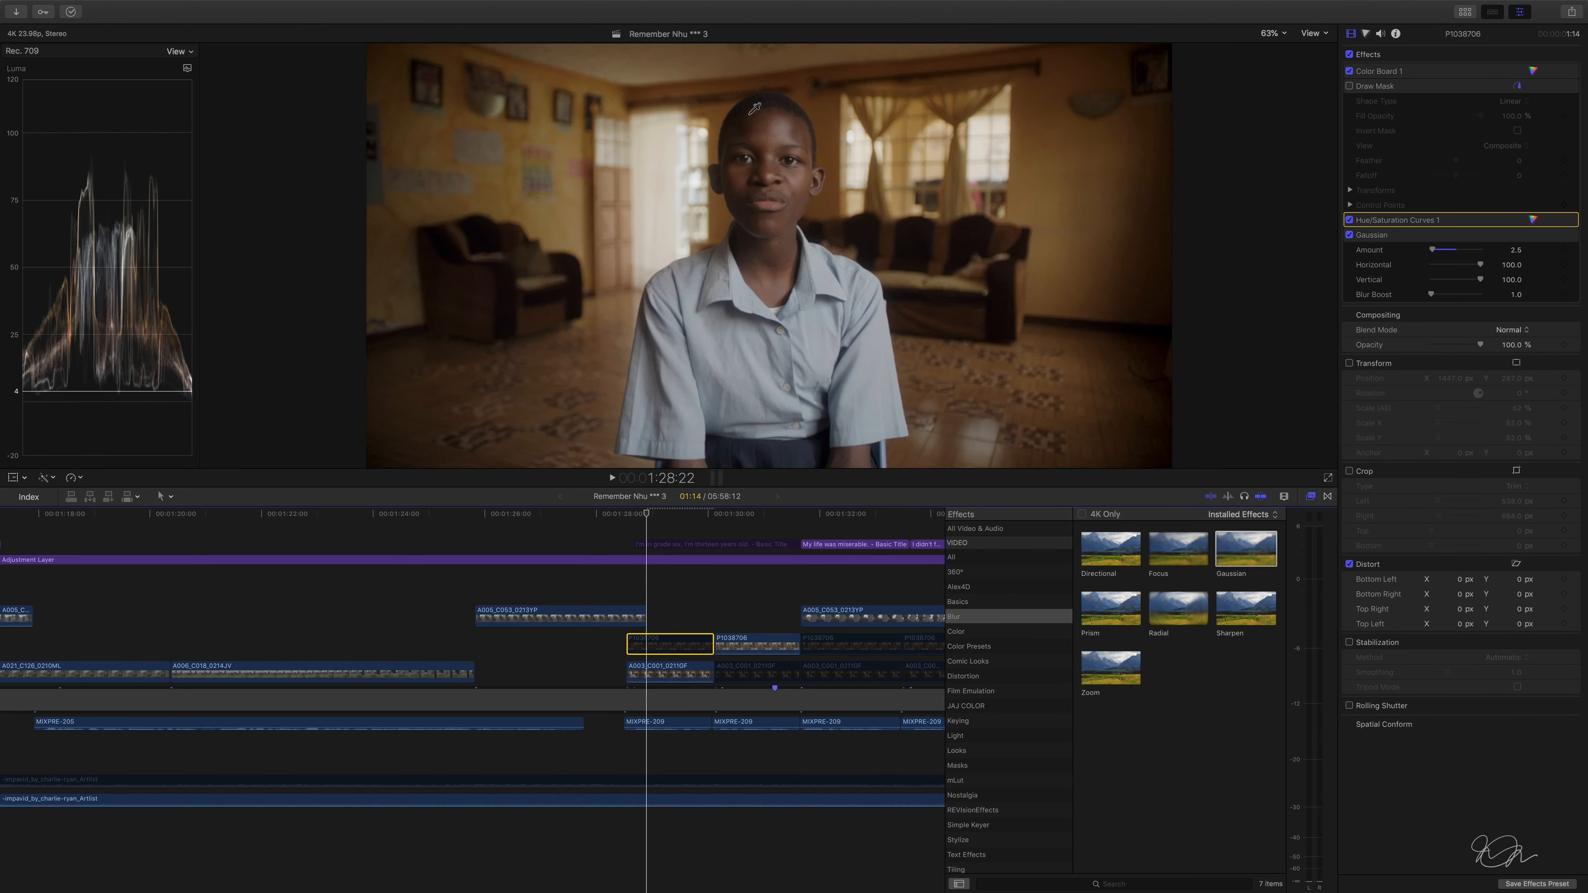
key(v)
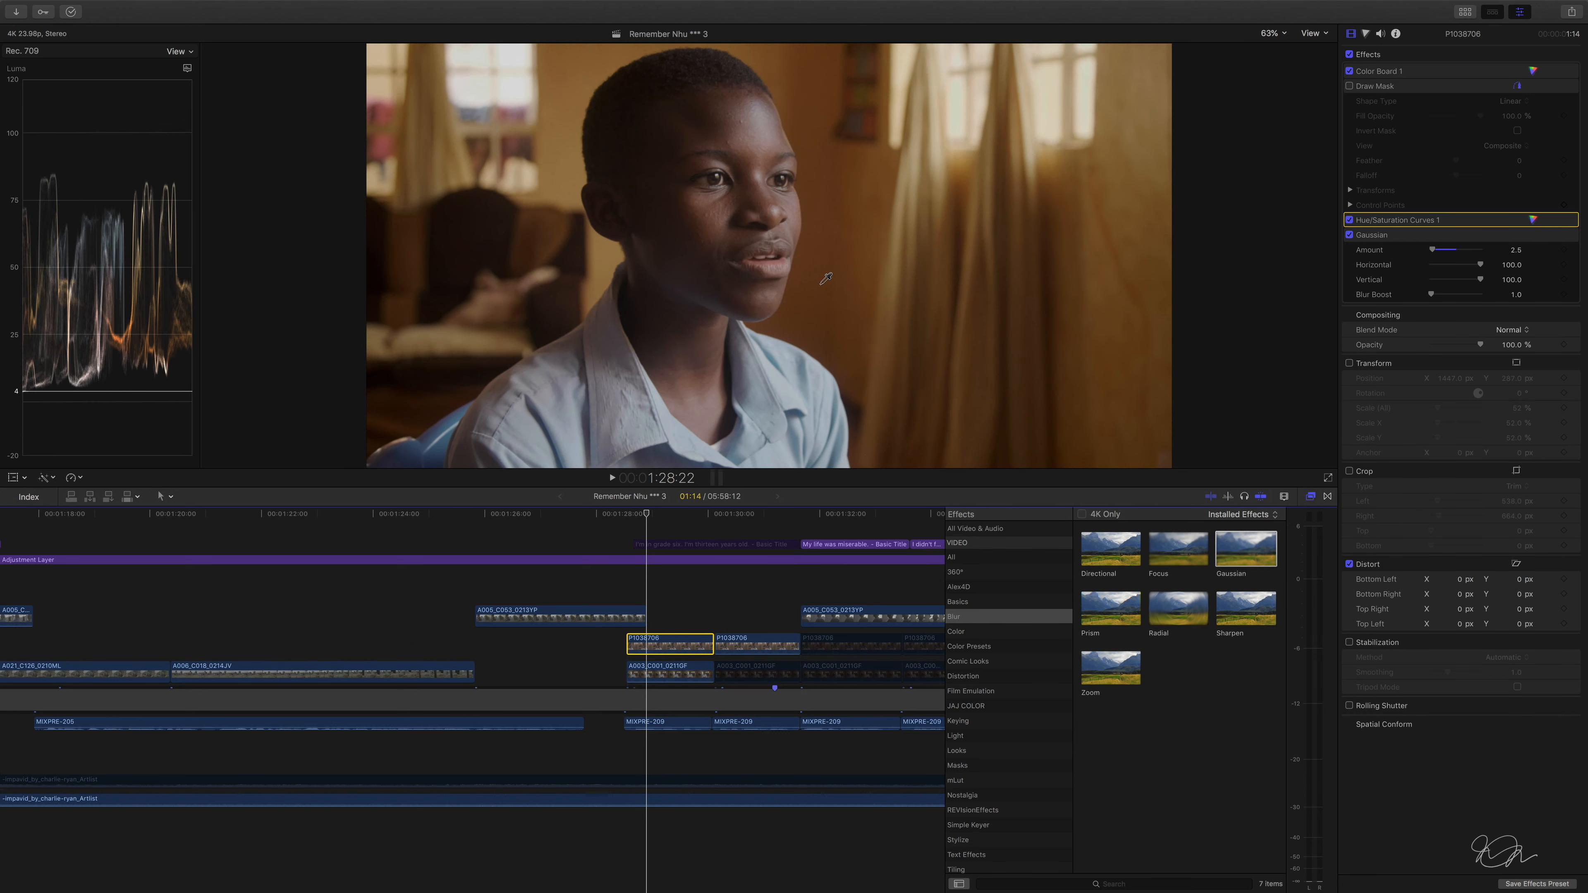
key(v)
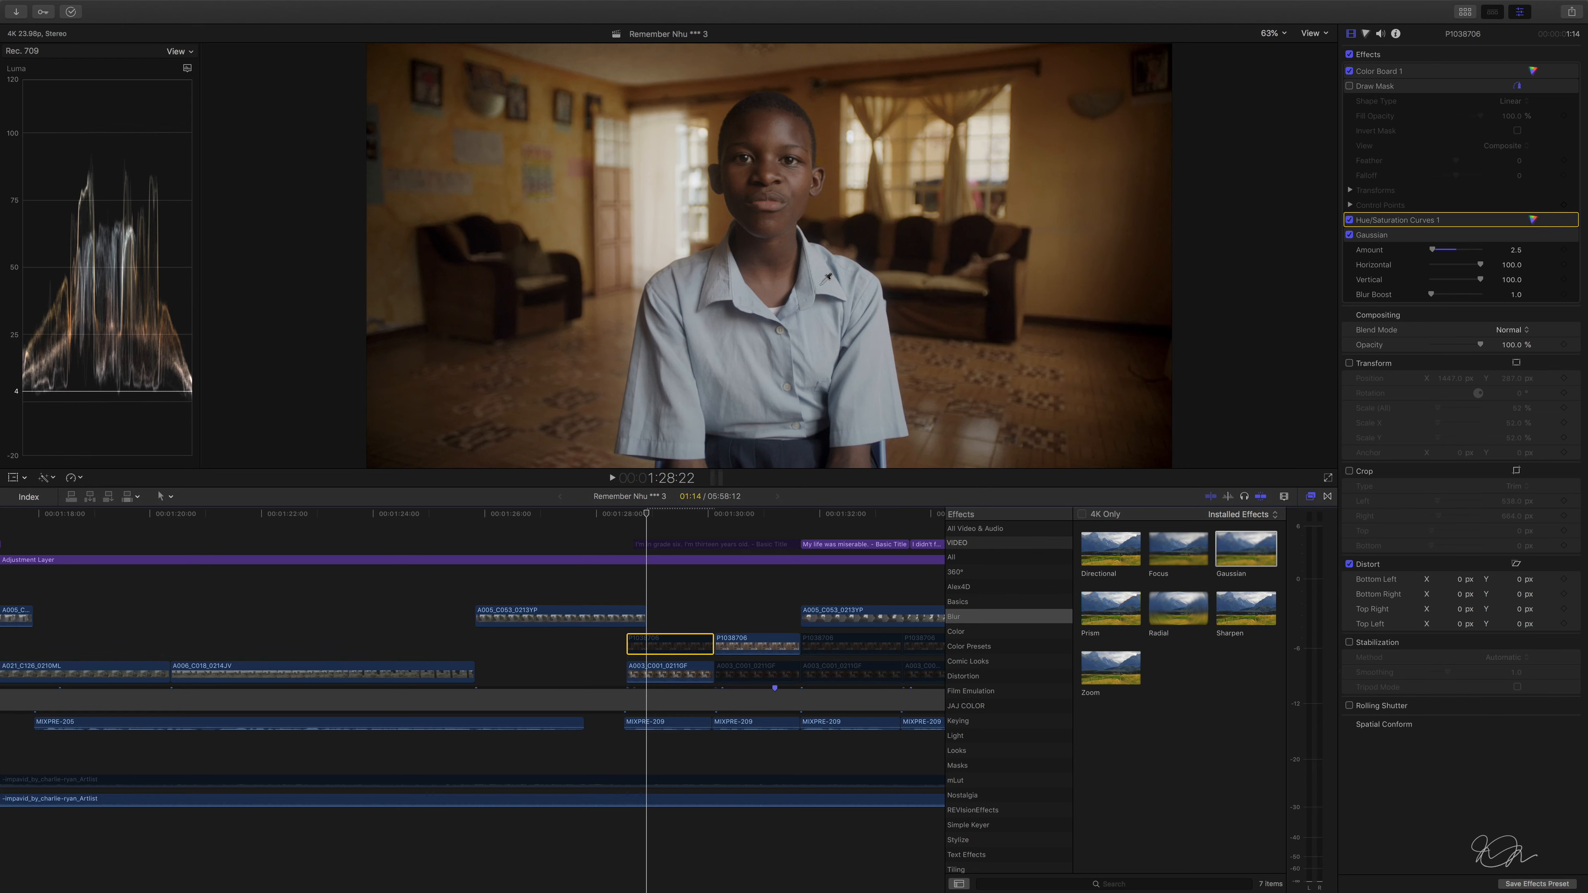
key(v)
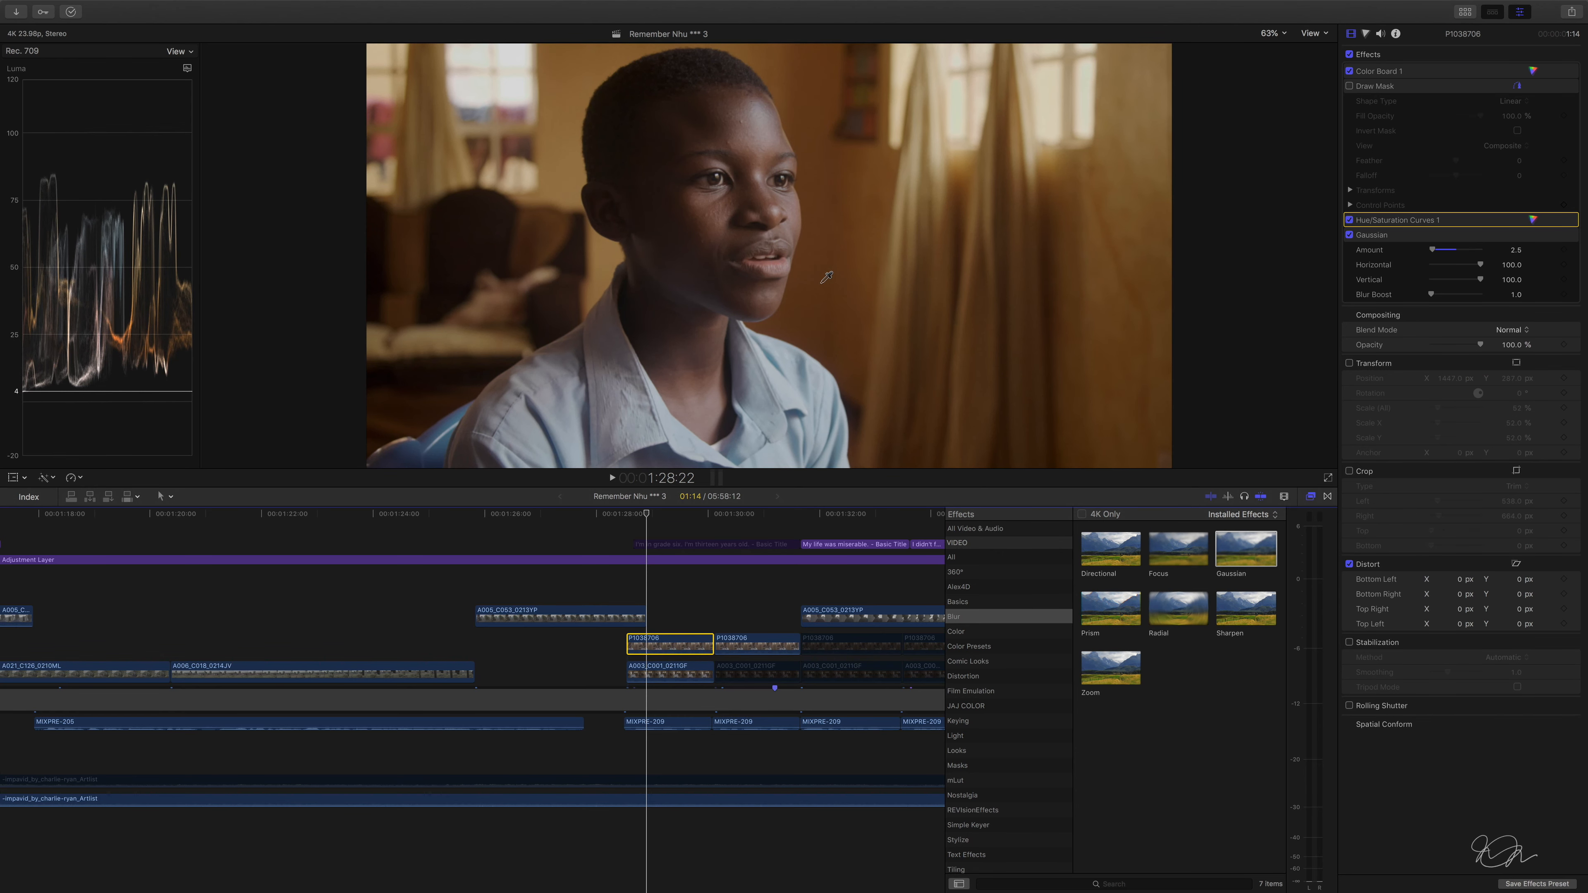
key(v)
Turn off the effects on clips A003_C001_0211GF and P1038706 and disable the Adjustment Layer, keeping P1038706 enabled
click(670, 561)
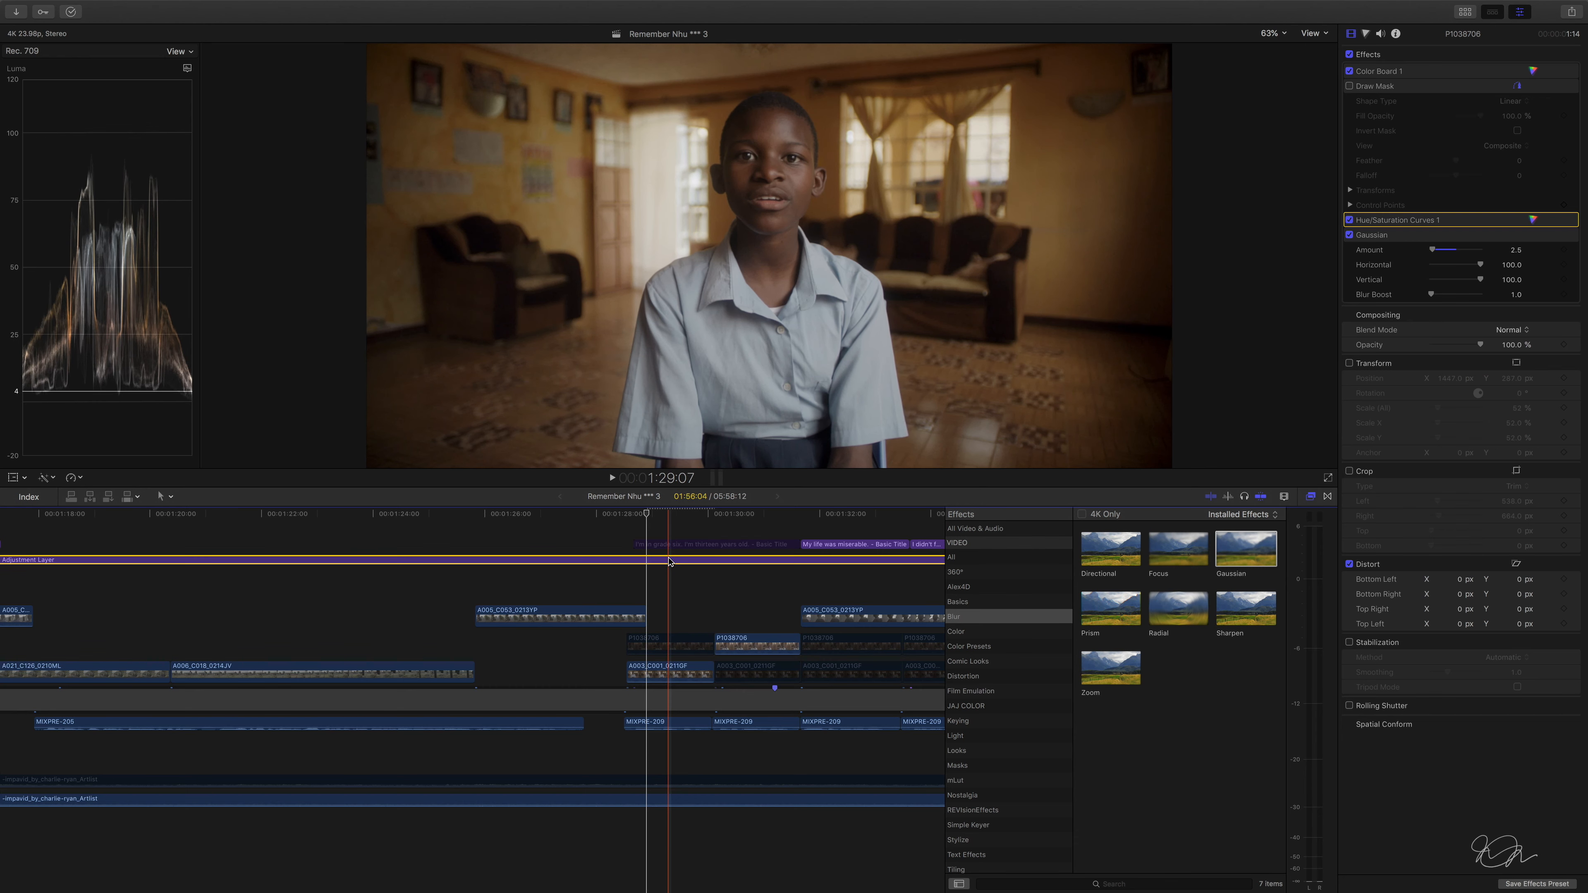
click(668, 671)
click(1349, 55)
click(686, 643)
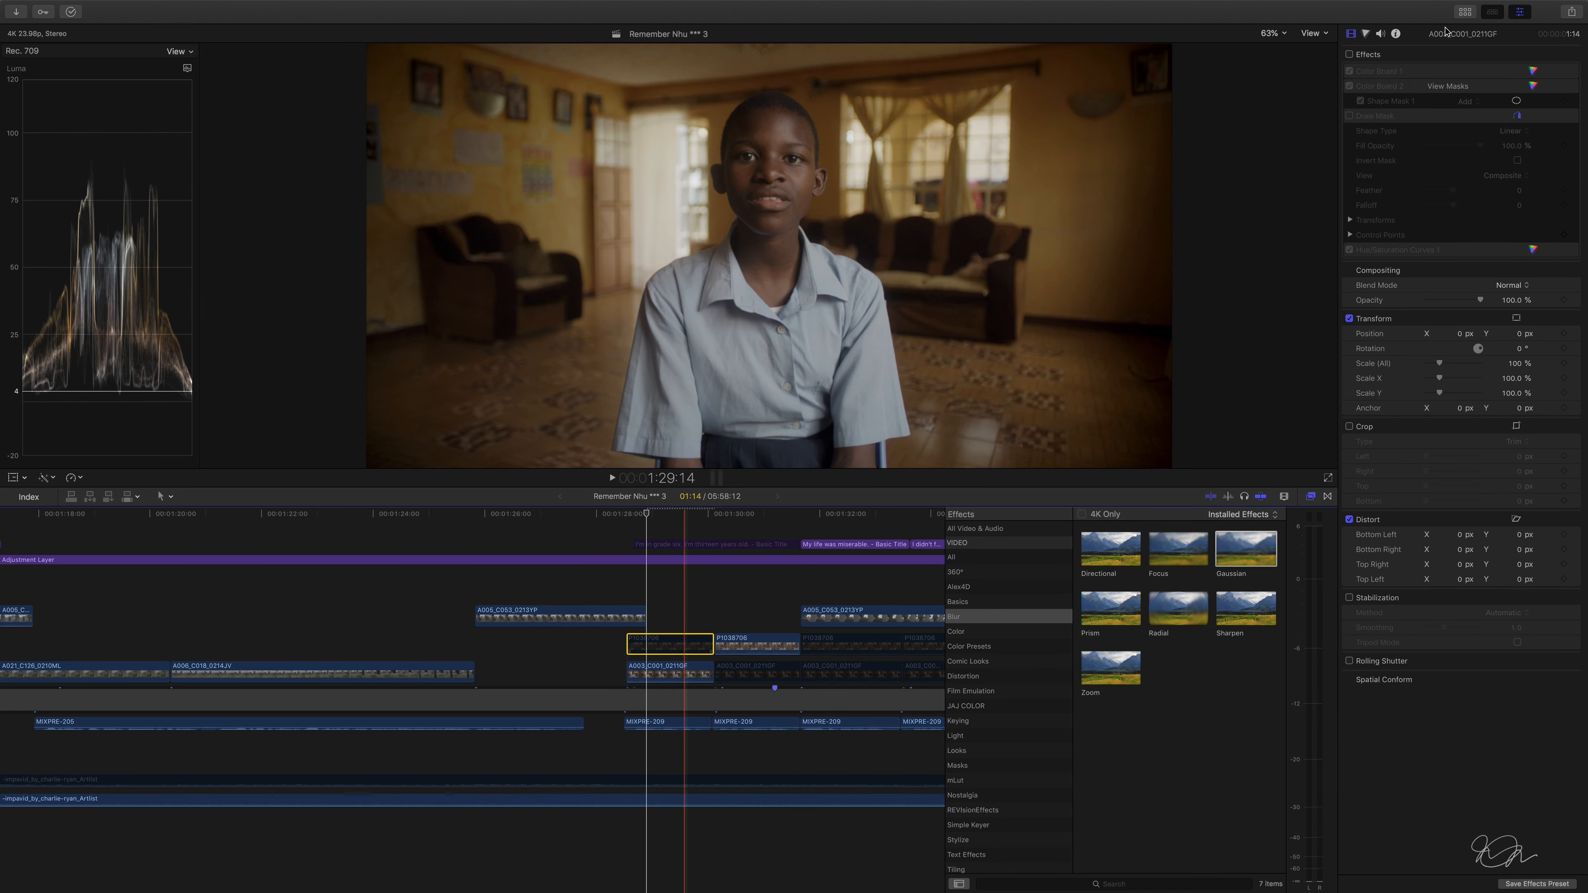
click(664, 560)
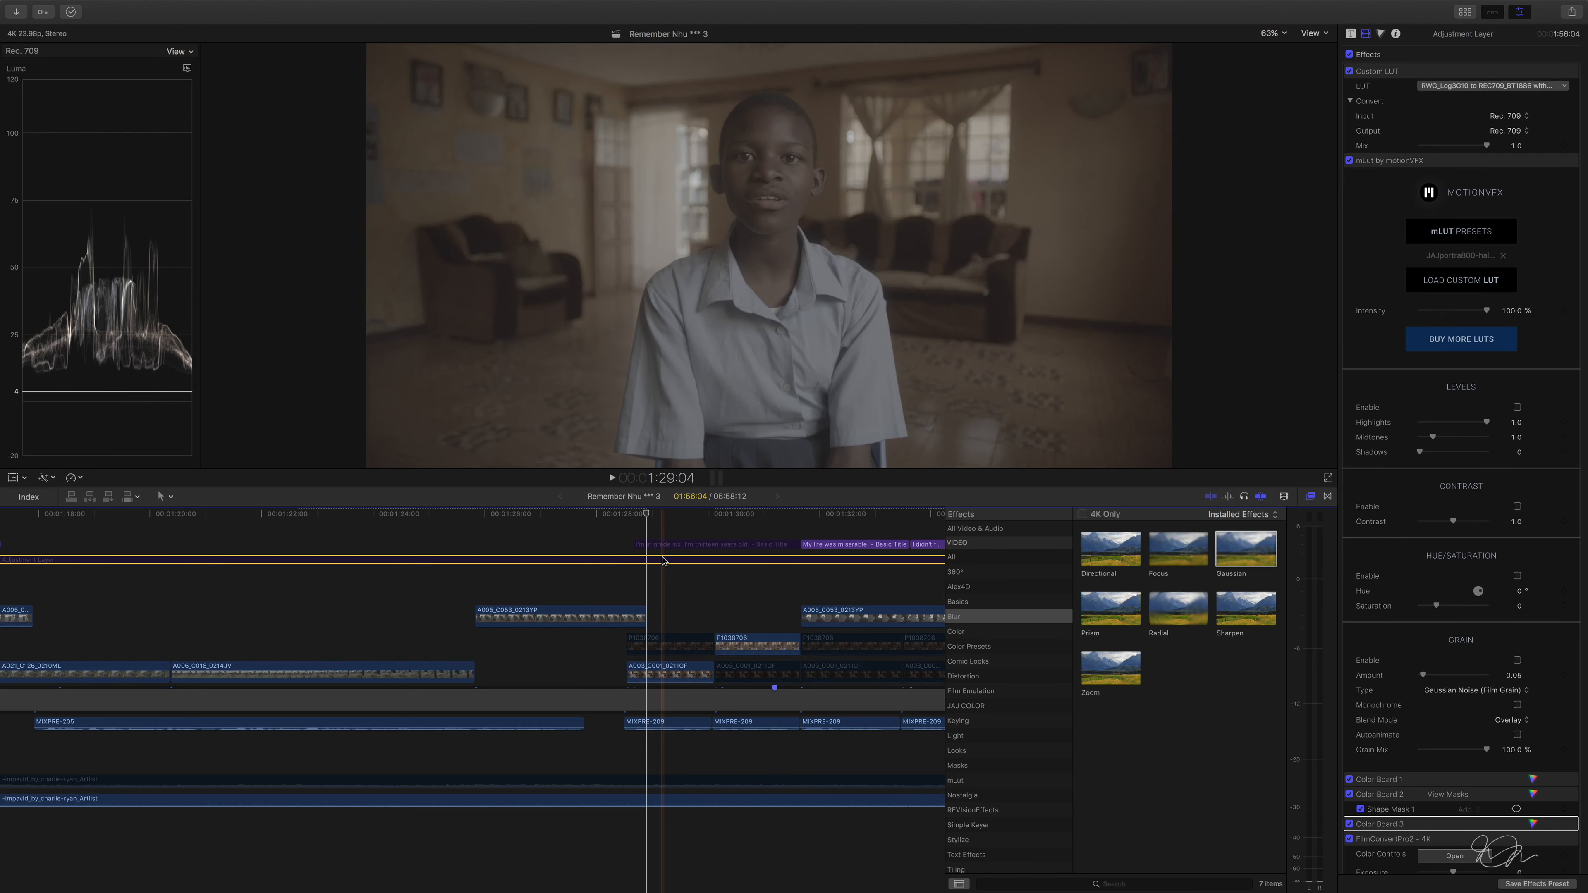
click(663, 644)
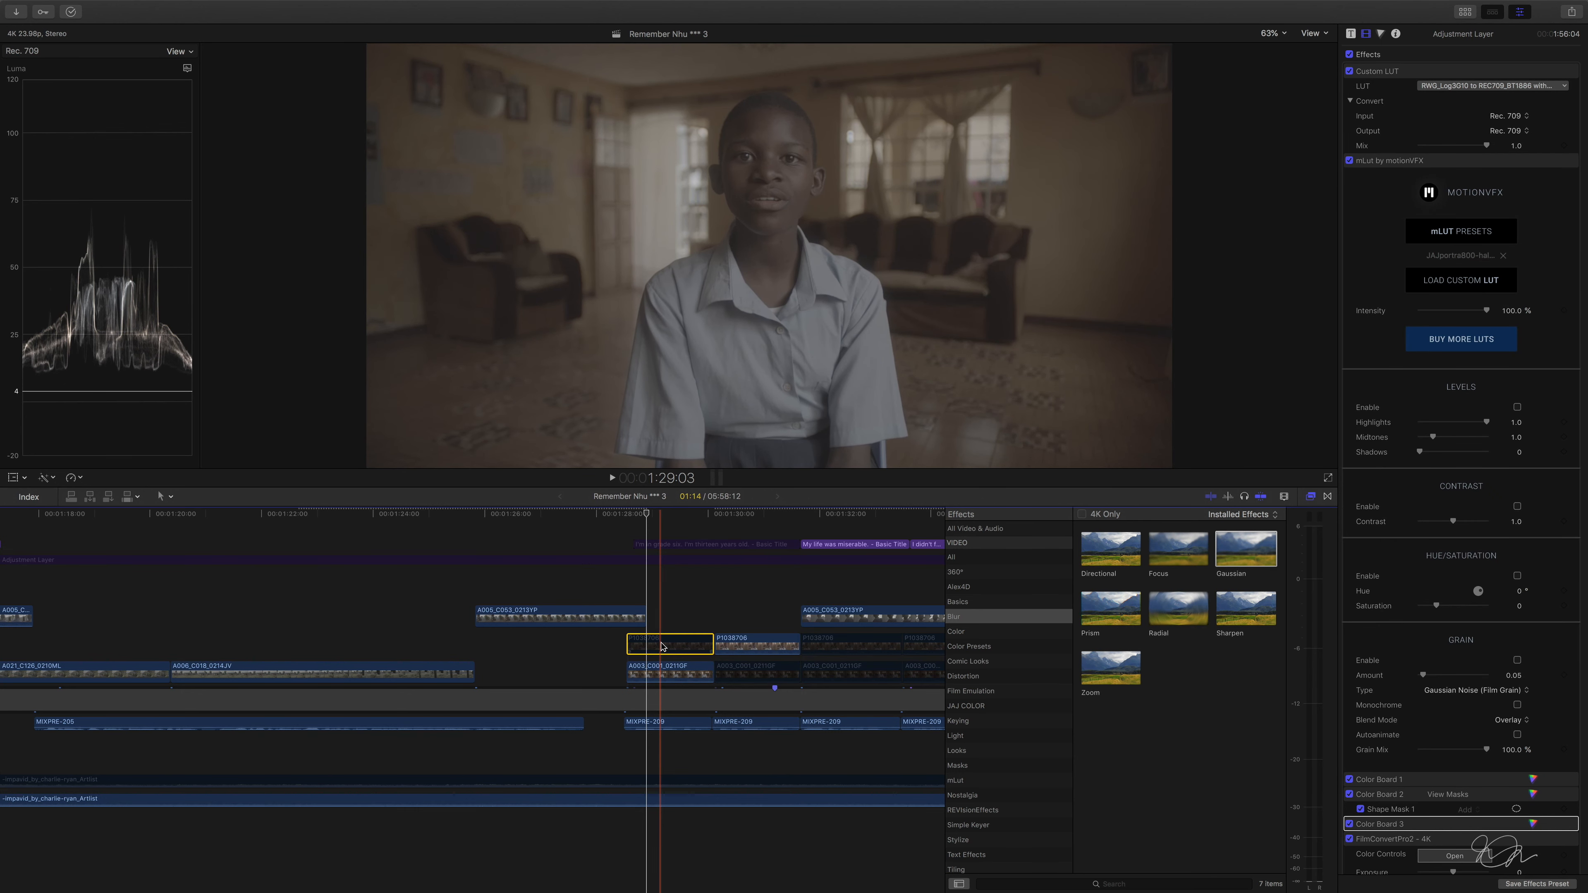
key(v)
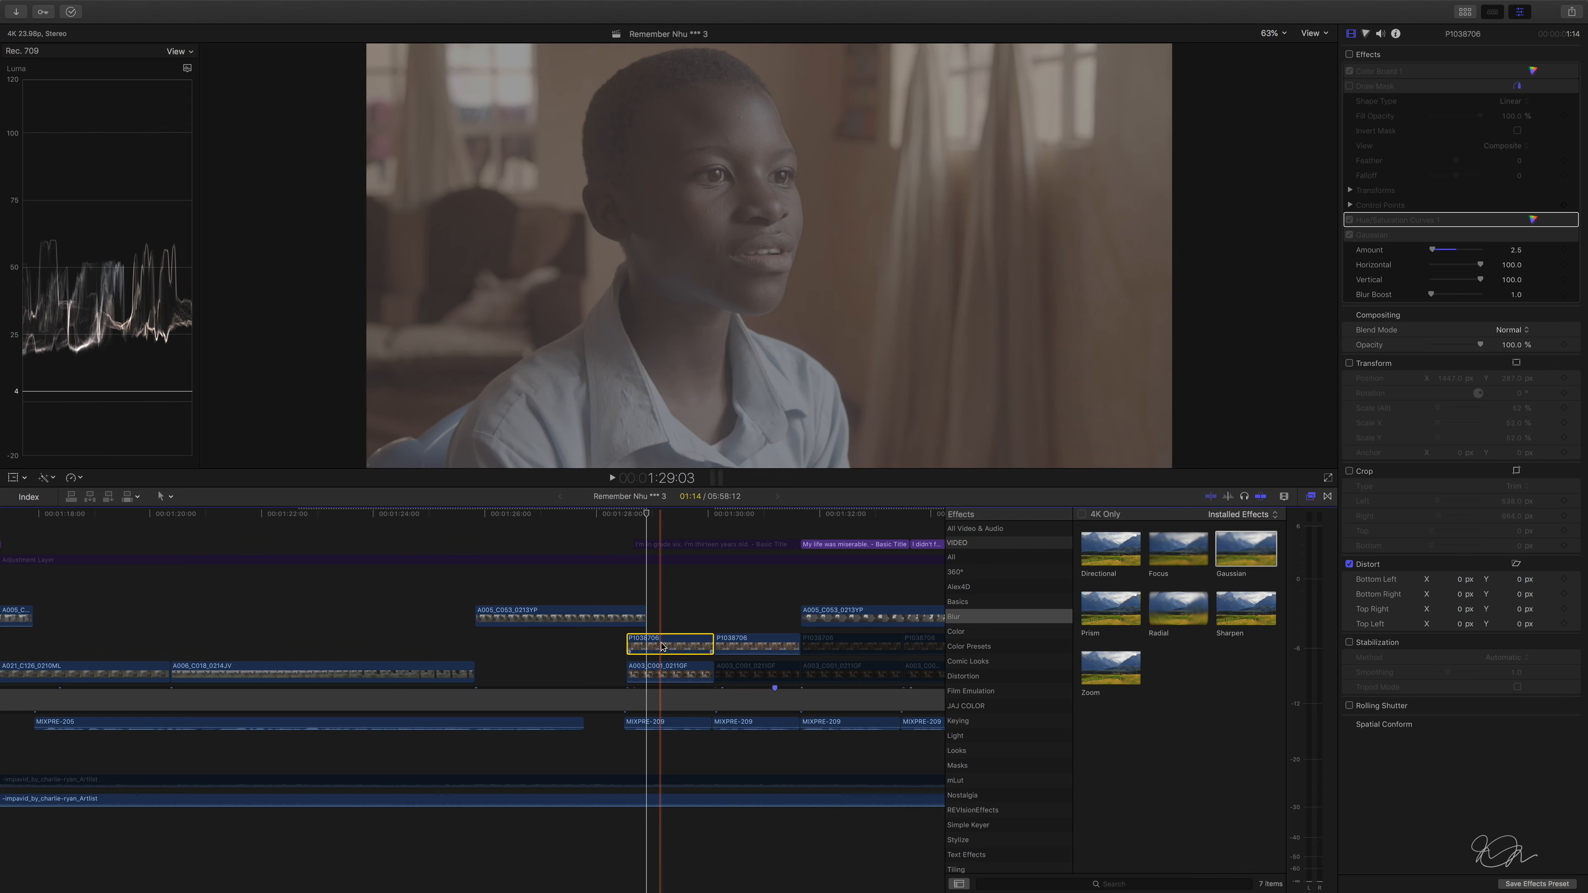
Switch the Camera LUT of clip P1038706 to None for comparison and restore it to vloglog3g10
click(1396, 33)
click(1501, 333)
click(1480, 348)
click(1490, 333)
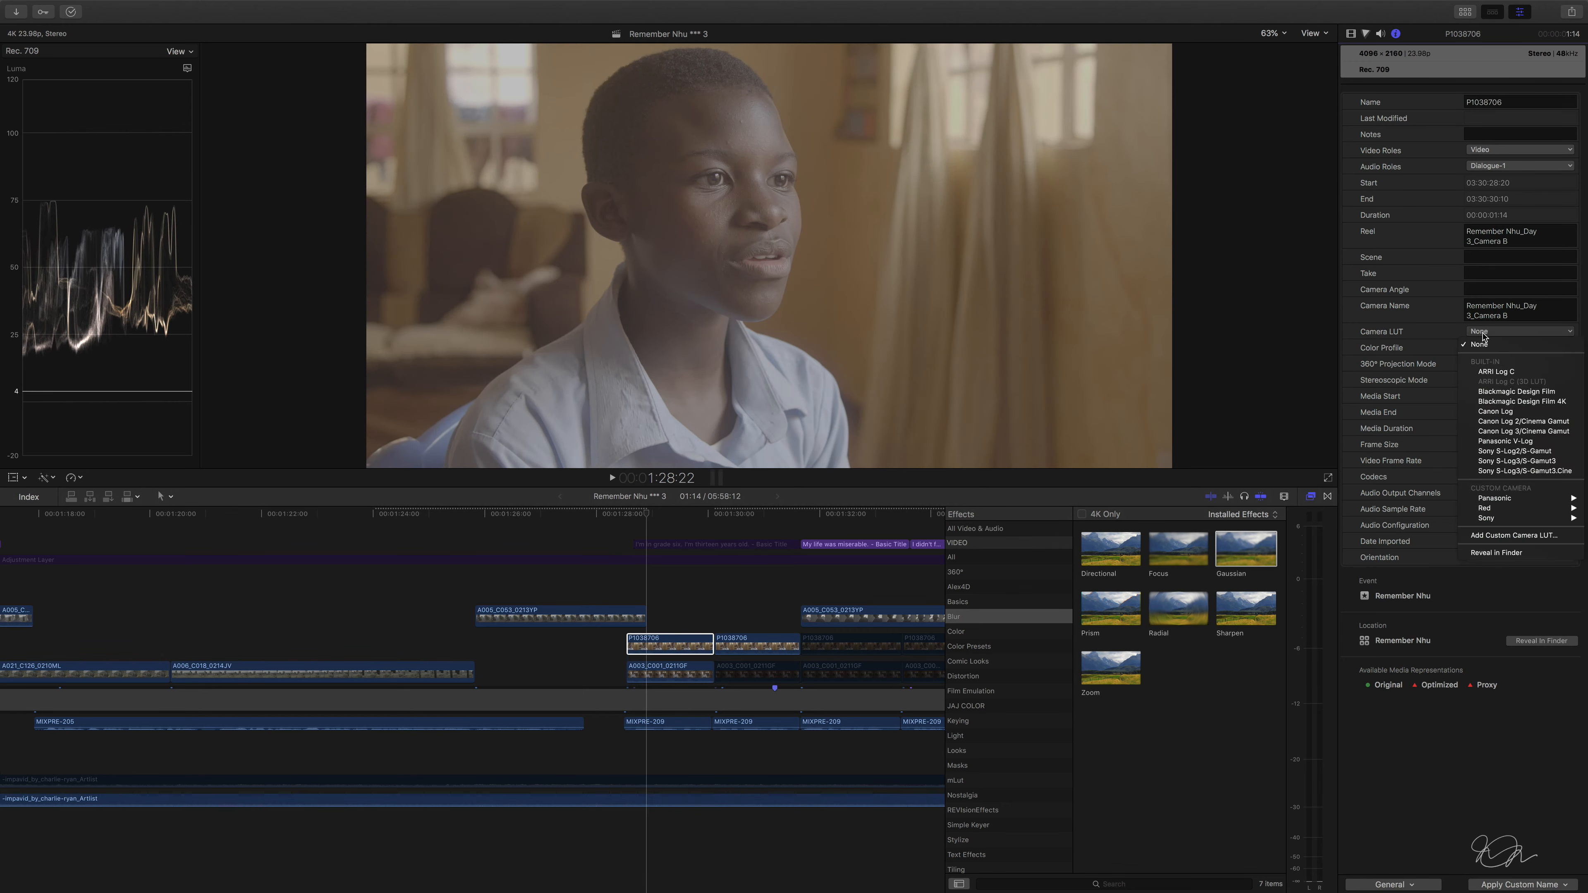
mouse_move(1509, 510)
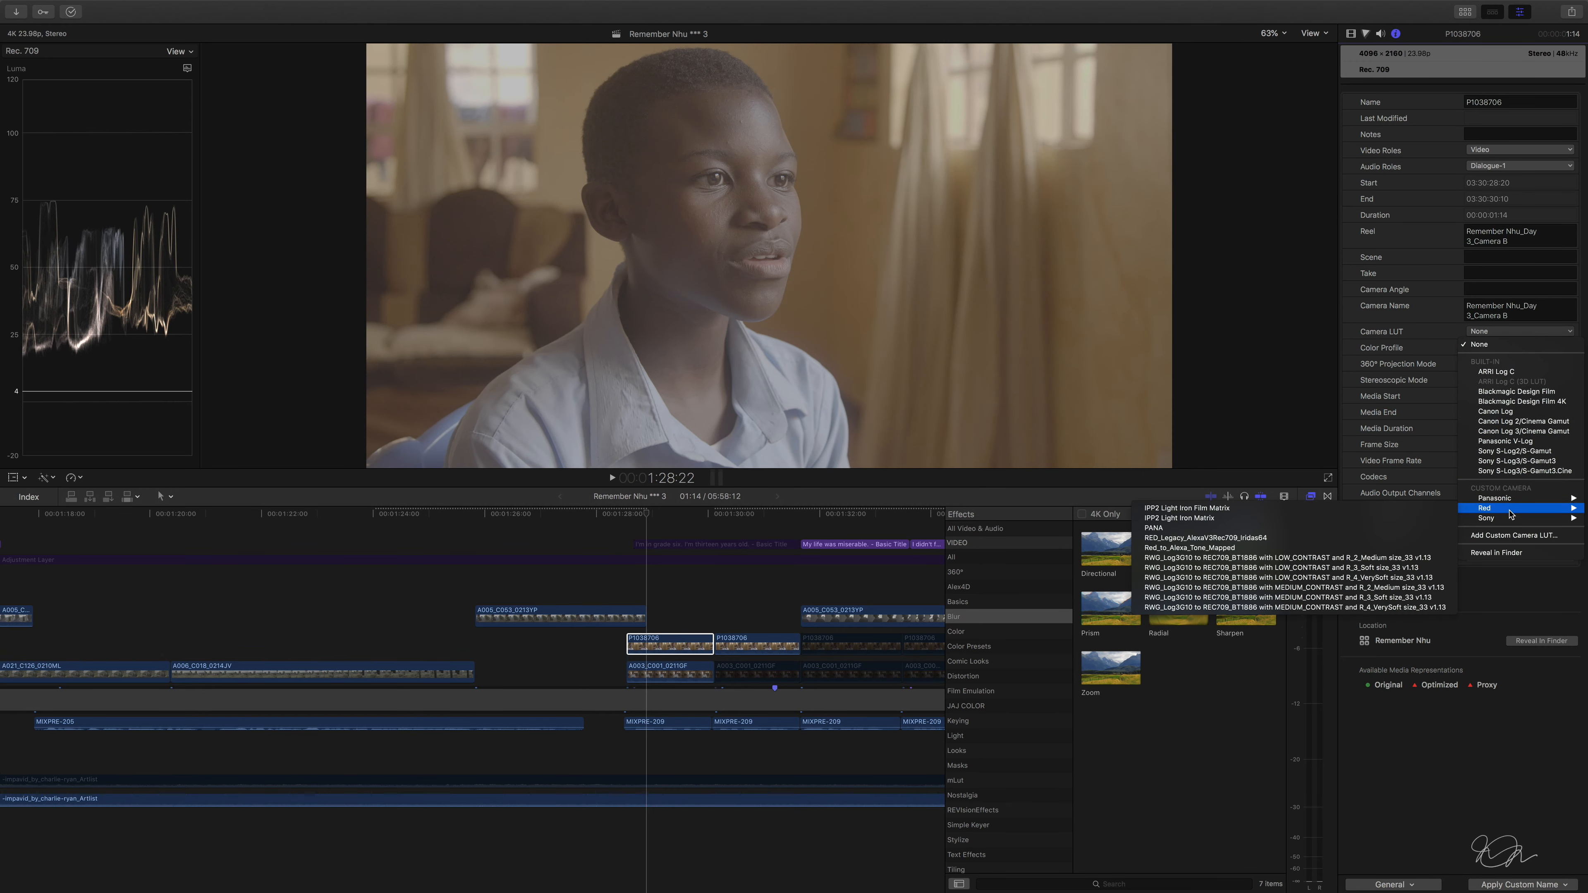
click(1399, 579)
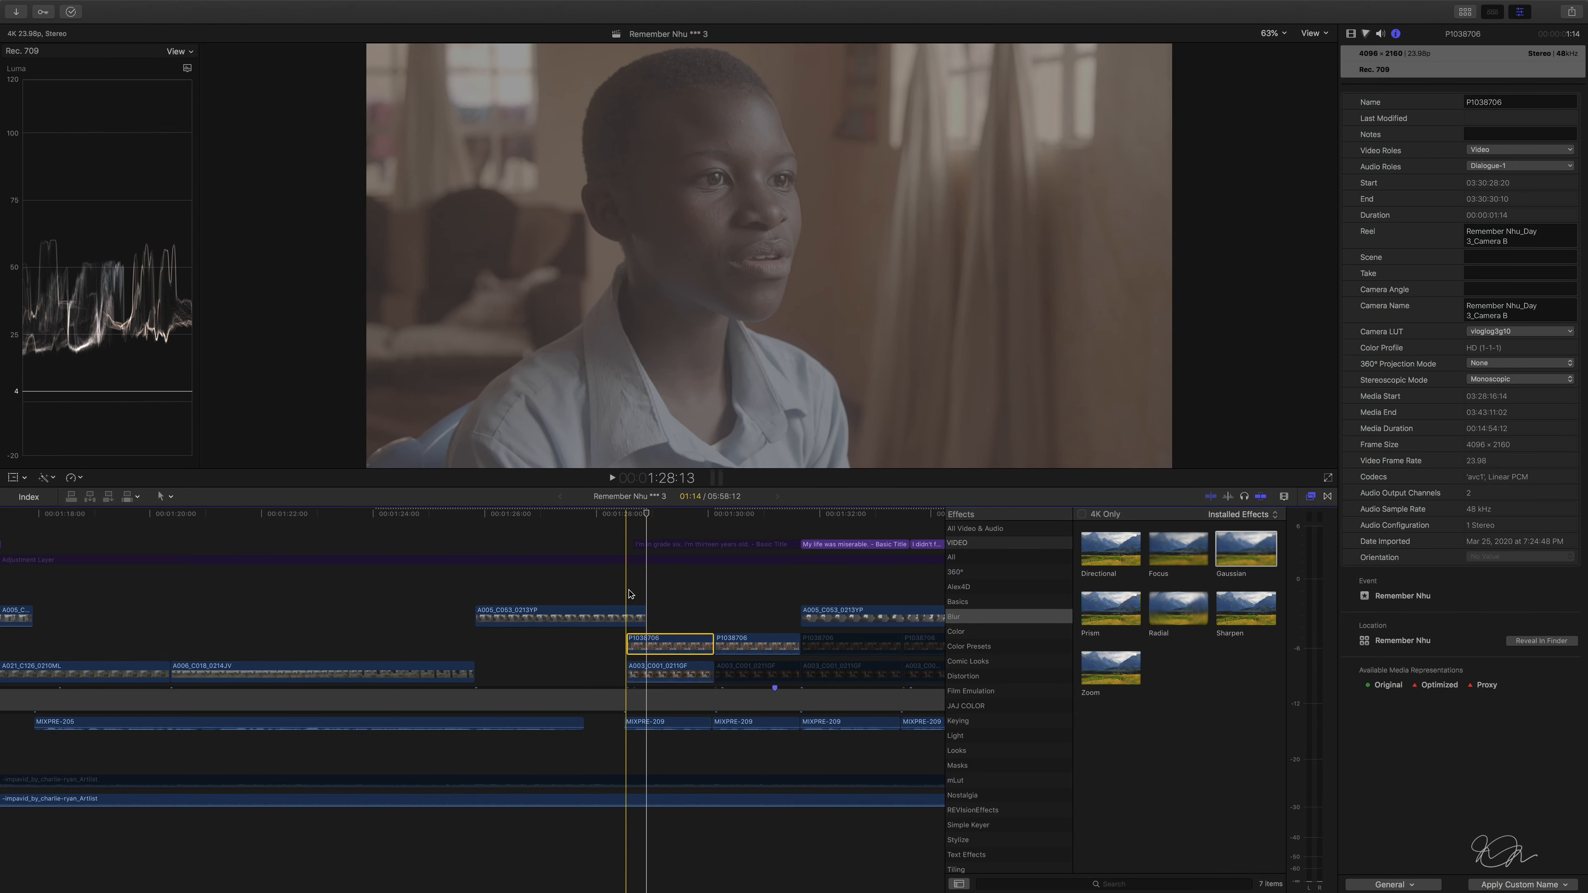
Re-enable the Adjustment Layer and compare the image with its Custom LUT effect off and on
click(690, 559)
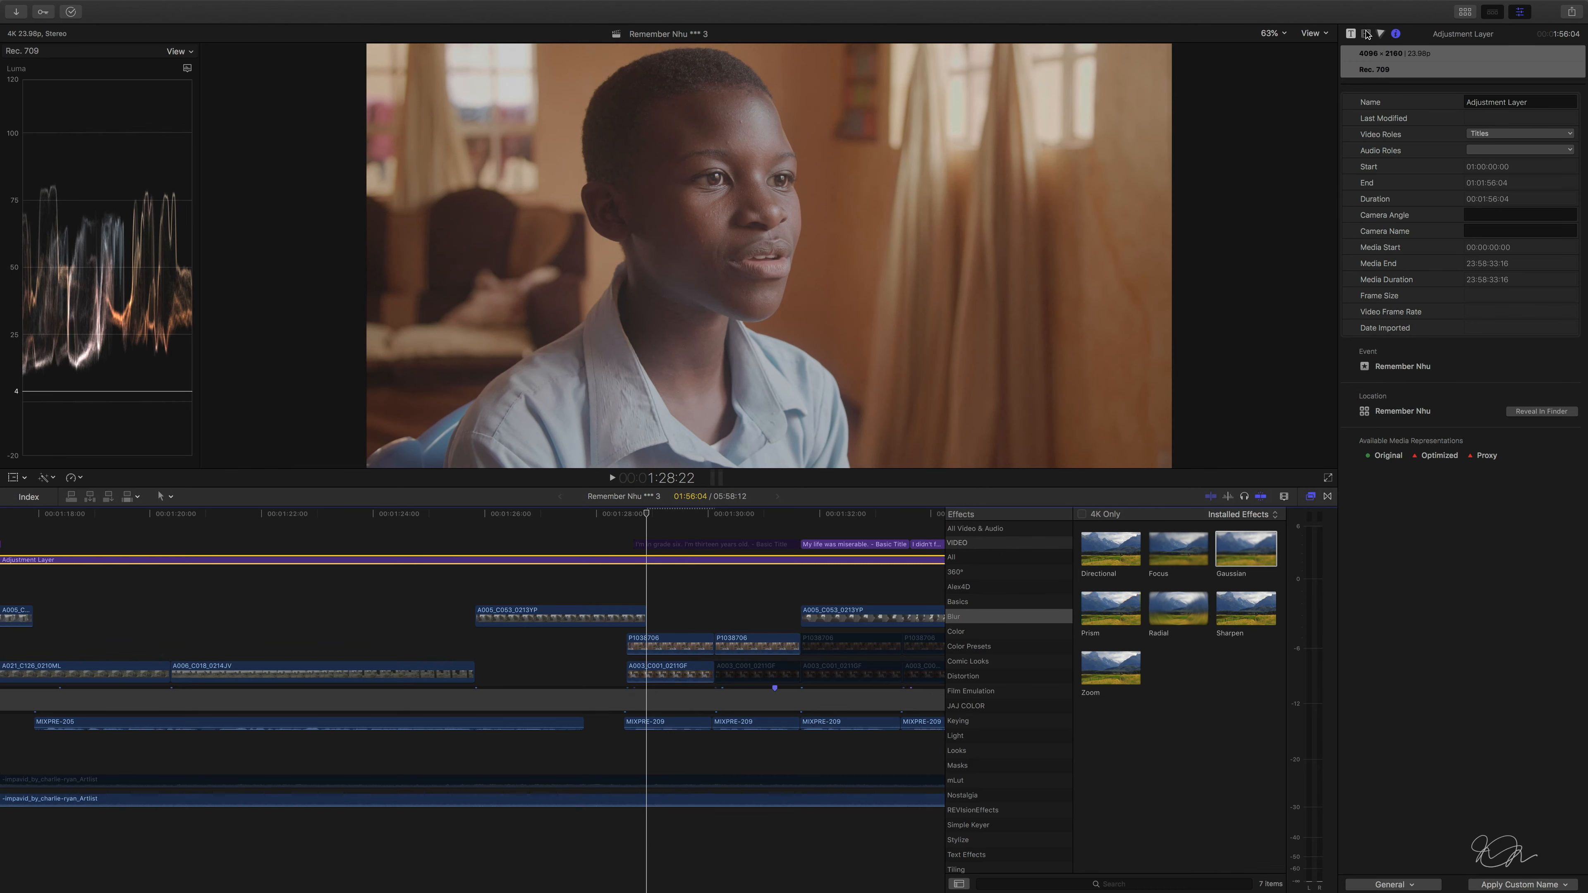
click(1367, 34)
click(1497, 87)
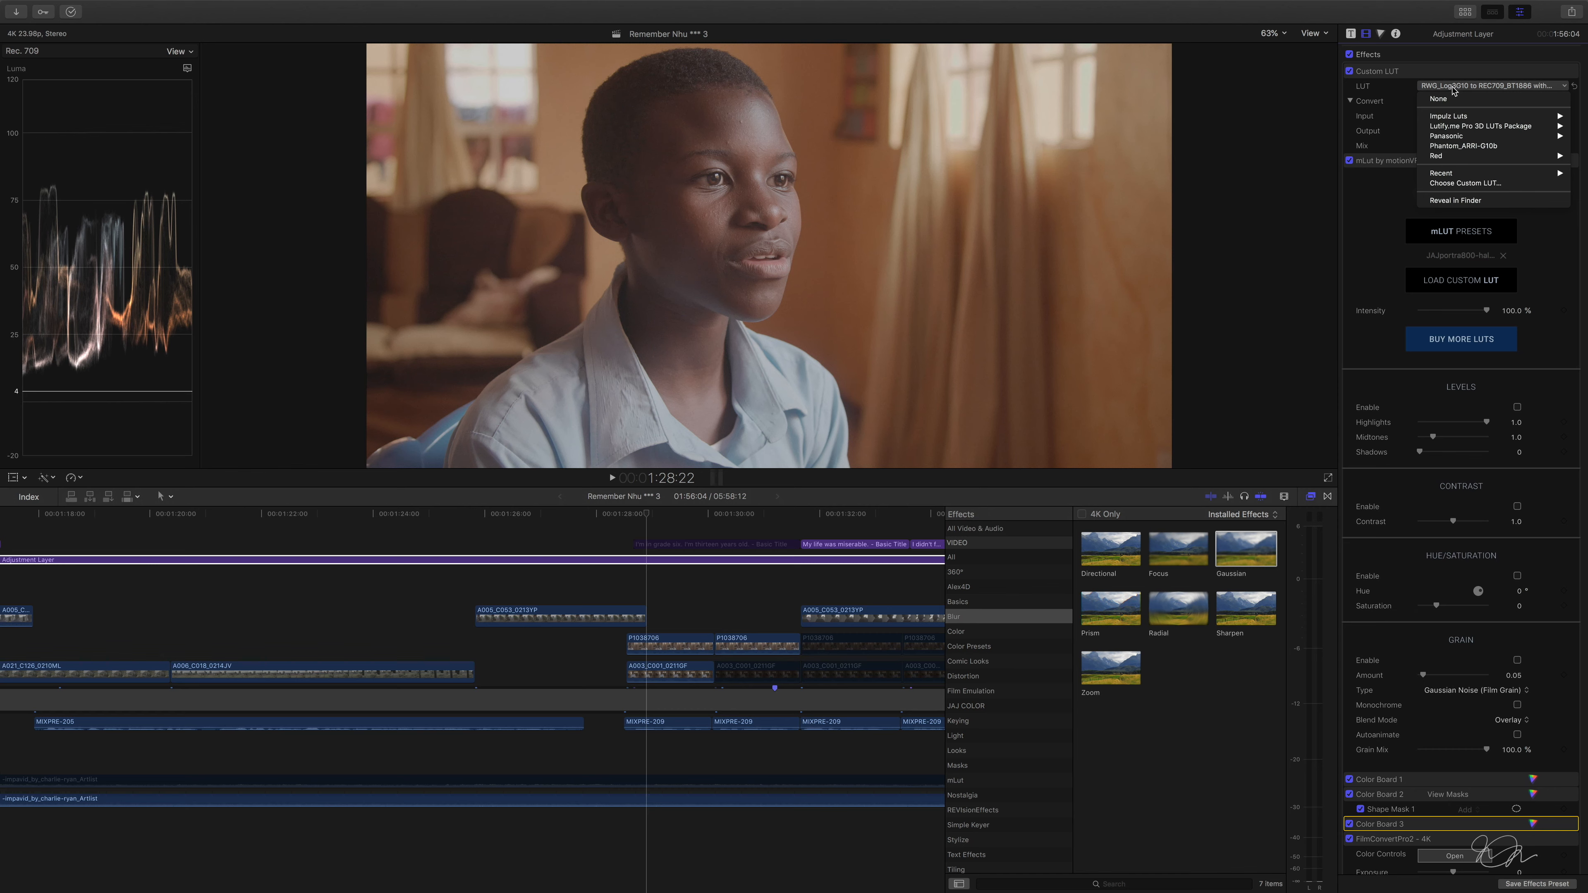
key(Escape)
click(1349, 71)
click(1349, 71)
click(1349, 71)
click(1349, 71)
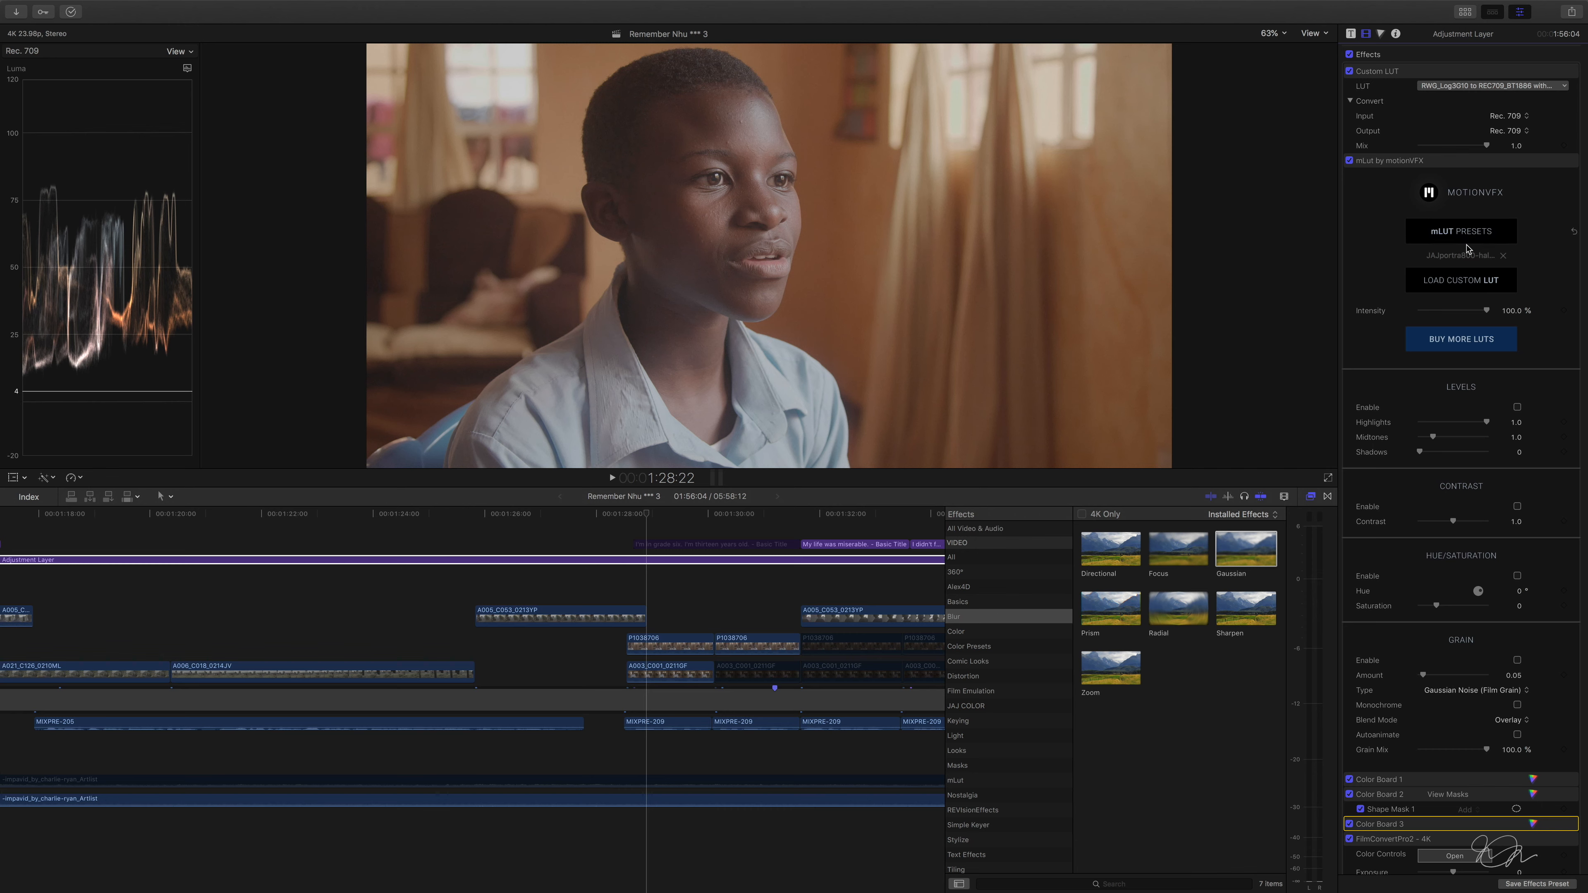
scroll(1466, 326, down, 10)
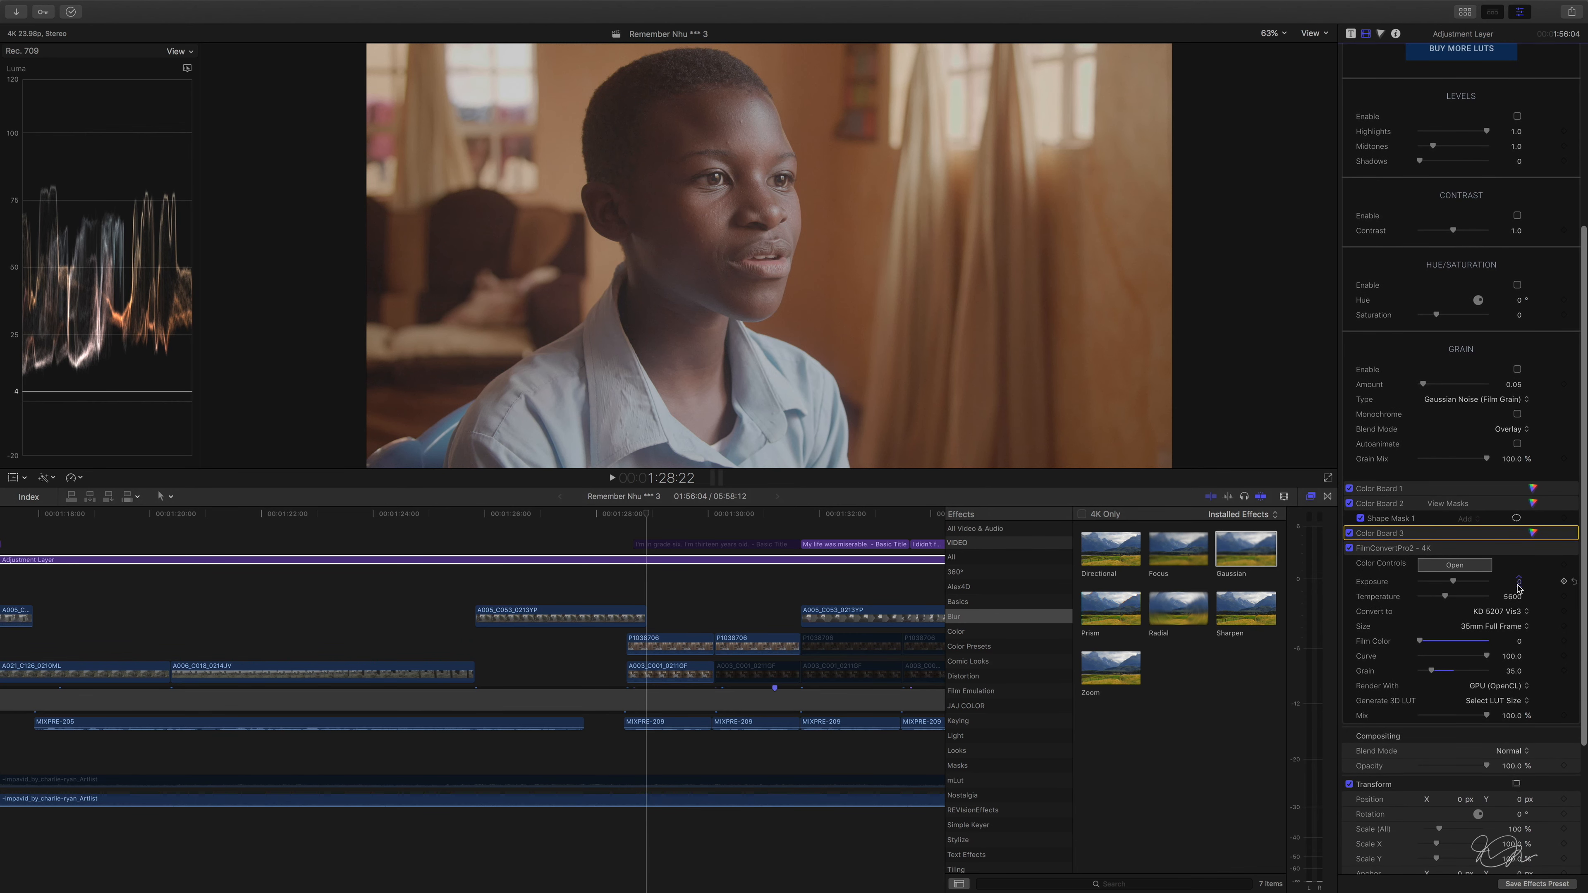
Turn the effects on clip P1038706 back on
click(669, 644)
click(1349, 55)
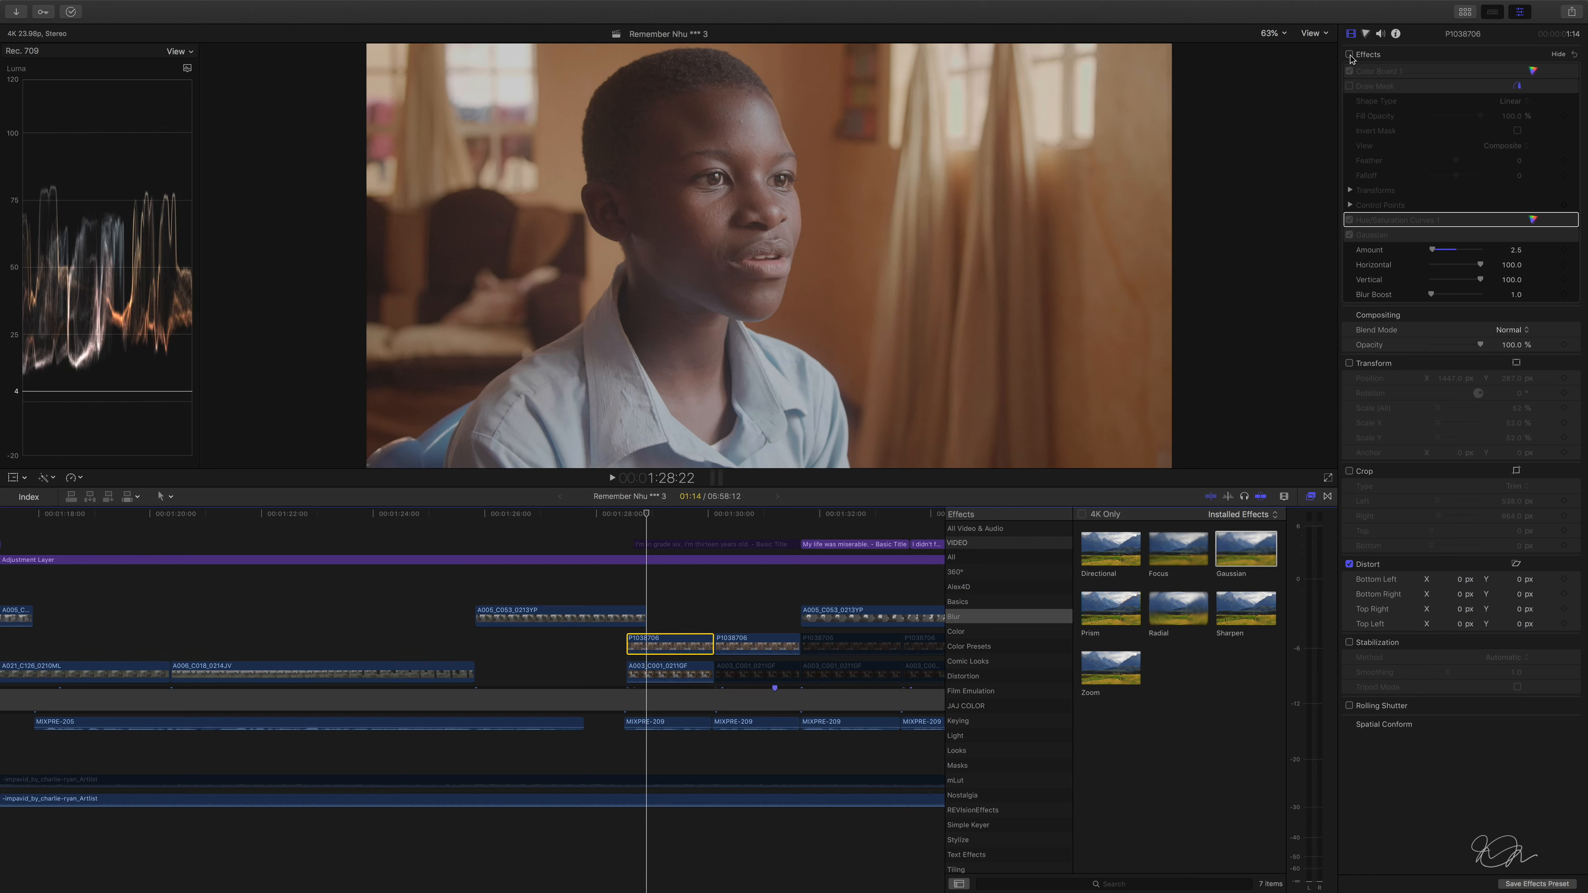